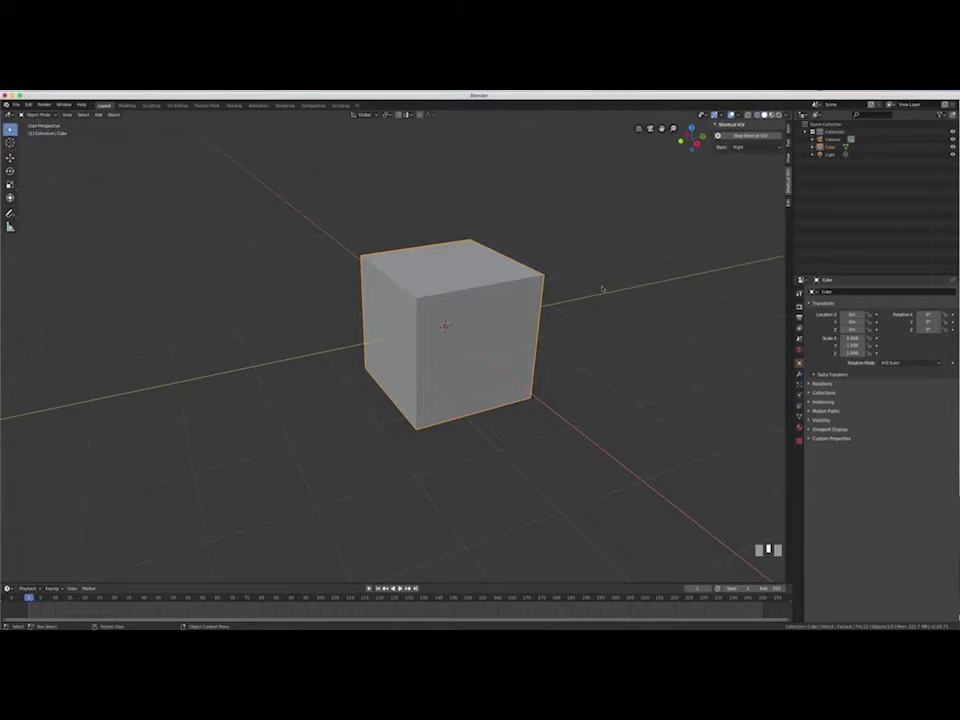
# Step: Enlarge the timeline area below the 3D viewport
pyautogui.keyDown('shift'); pyautogui.moveTo(602, 287); pyautogui.dragTo(585, 285, button='middle'); pyautogui.keyUp('shift')
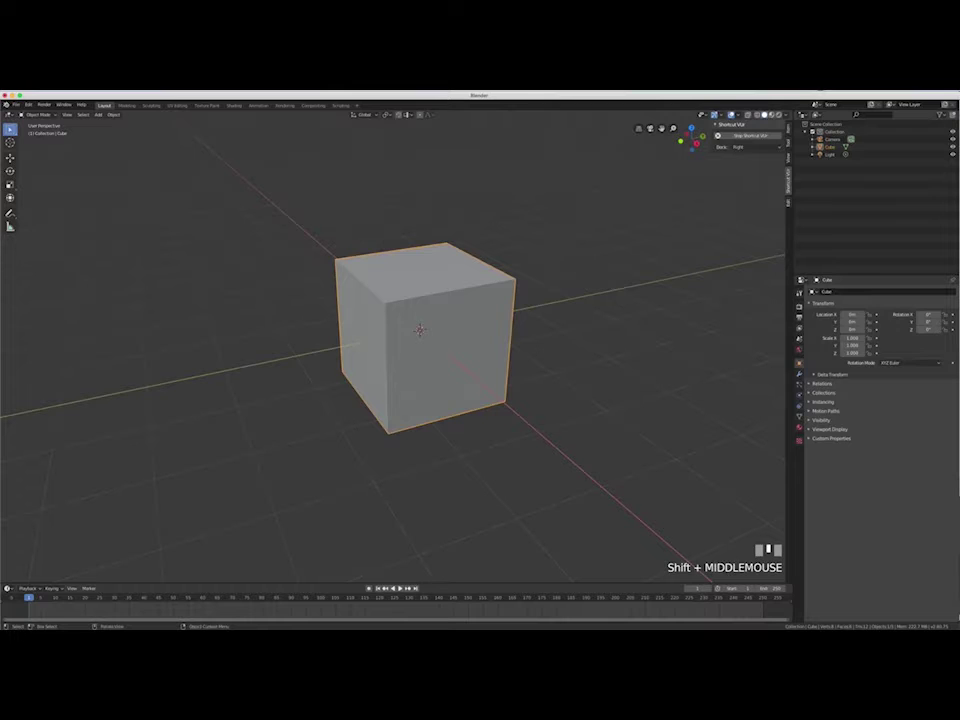
pyautogui.moveTo(306, 582); pyautogui.dragTo(307, 466)
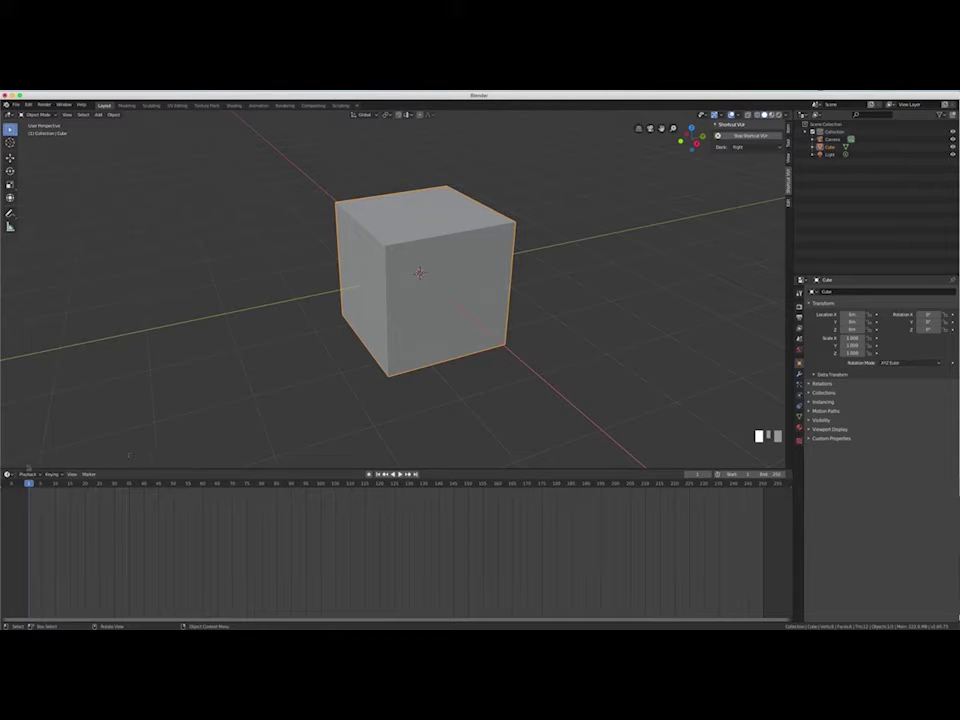
# Step: Switch the enlarged lower area to a 3D Viewport, and return it to the Timeline editor
pyautogui.click(12, 474)
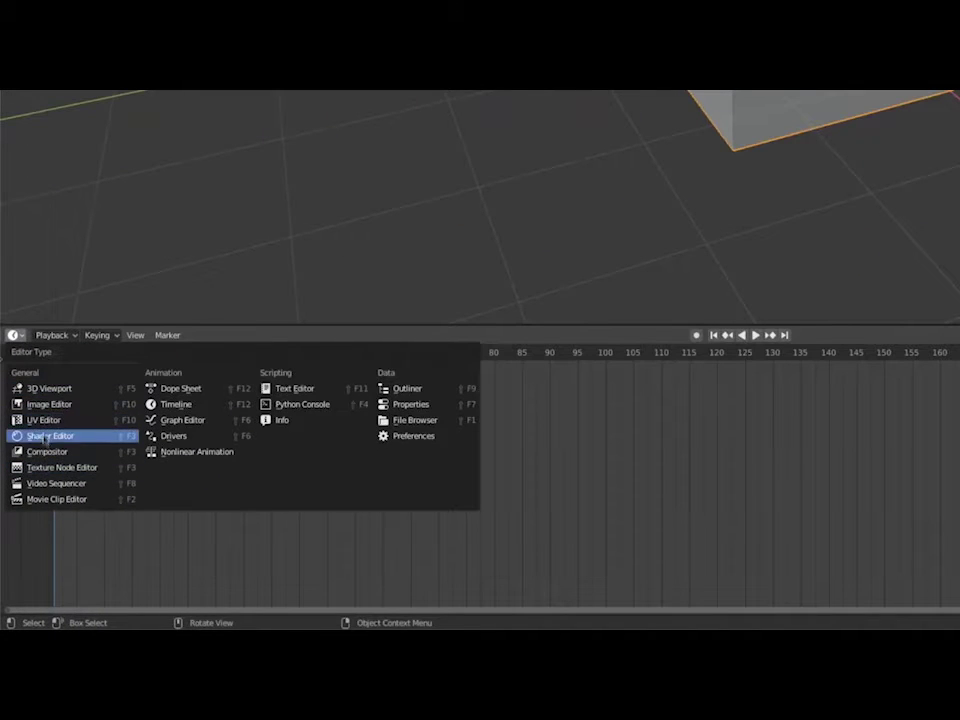
pyautogui.click(38, 393)
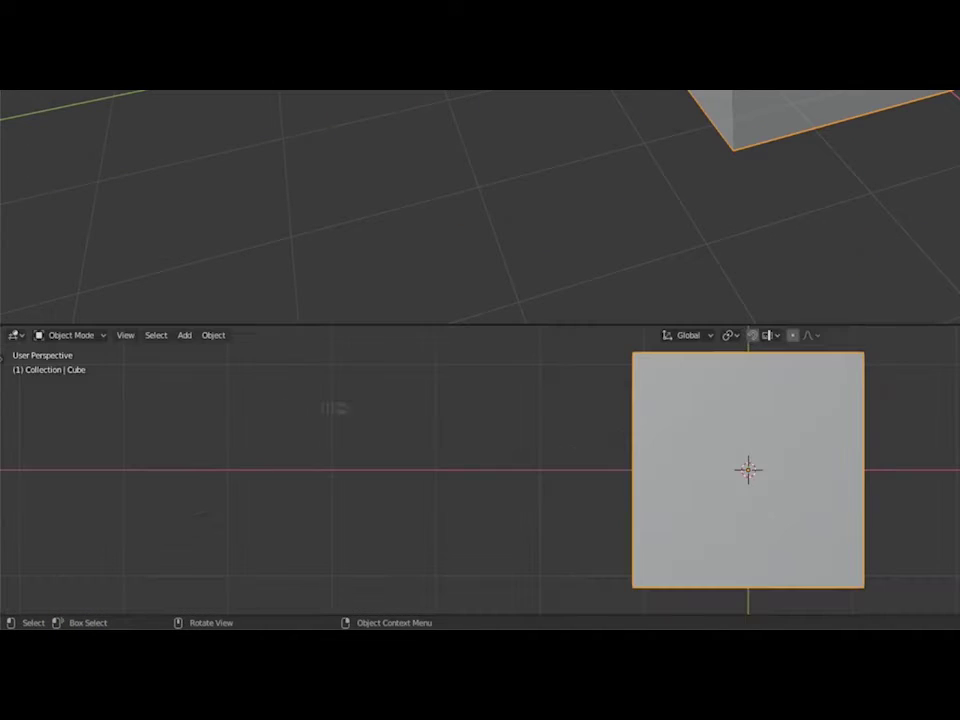
pyautogui.click(17, 336)
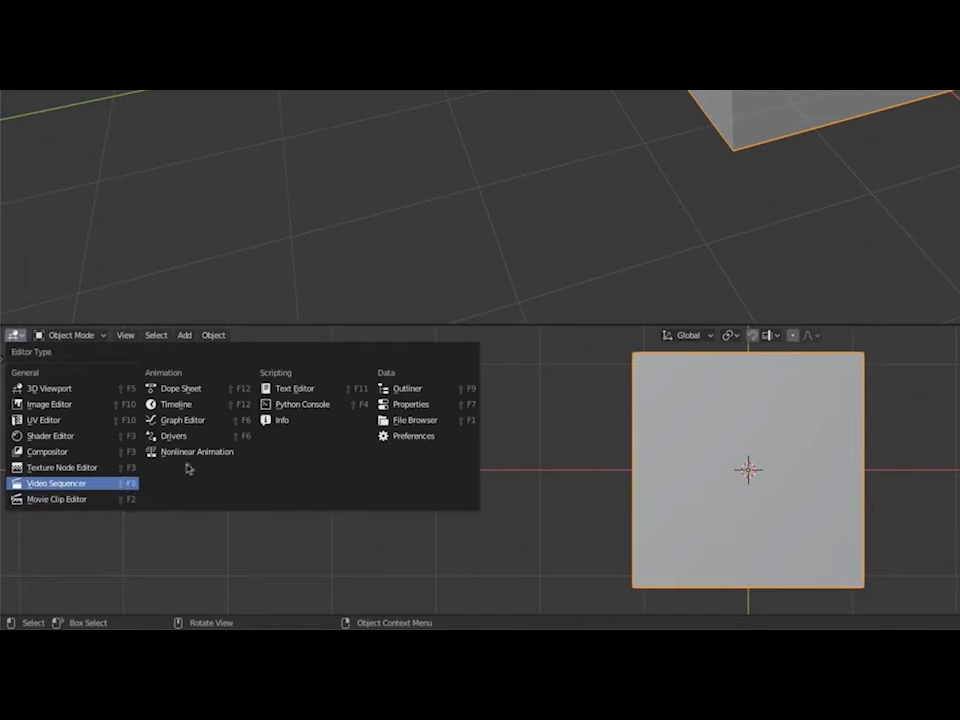
pyautogui.click(178, 405)
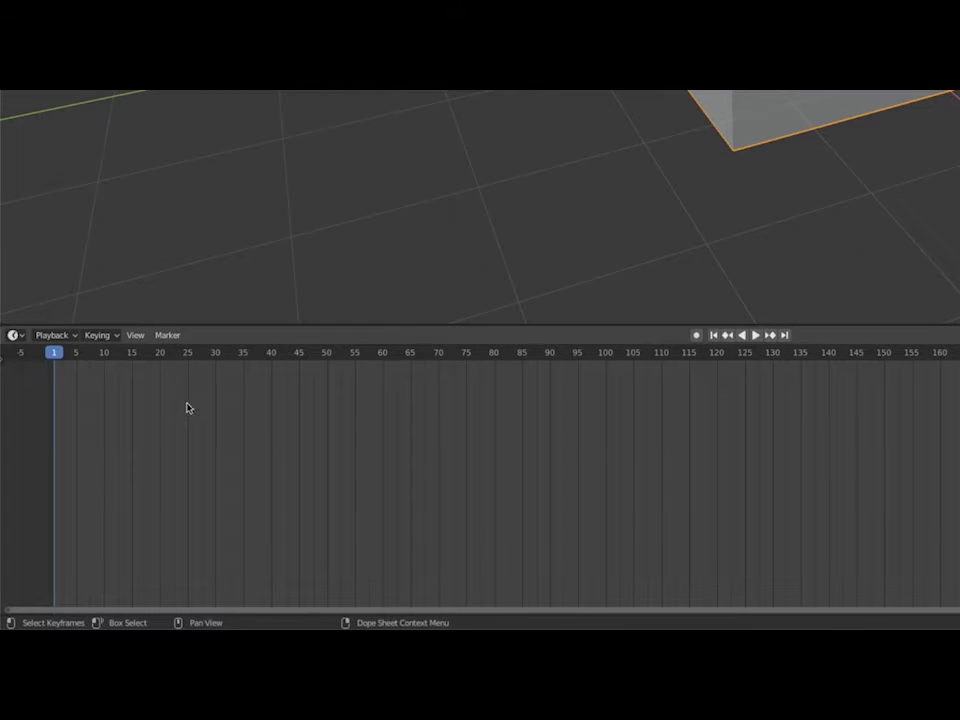
pyautogui.click(70, 338)
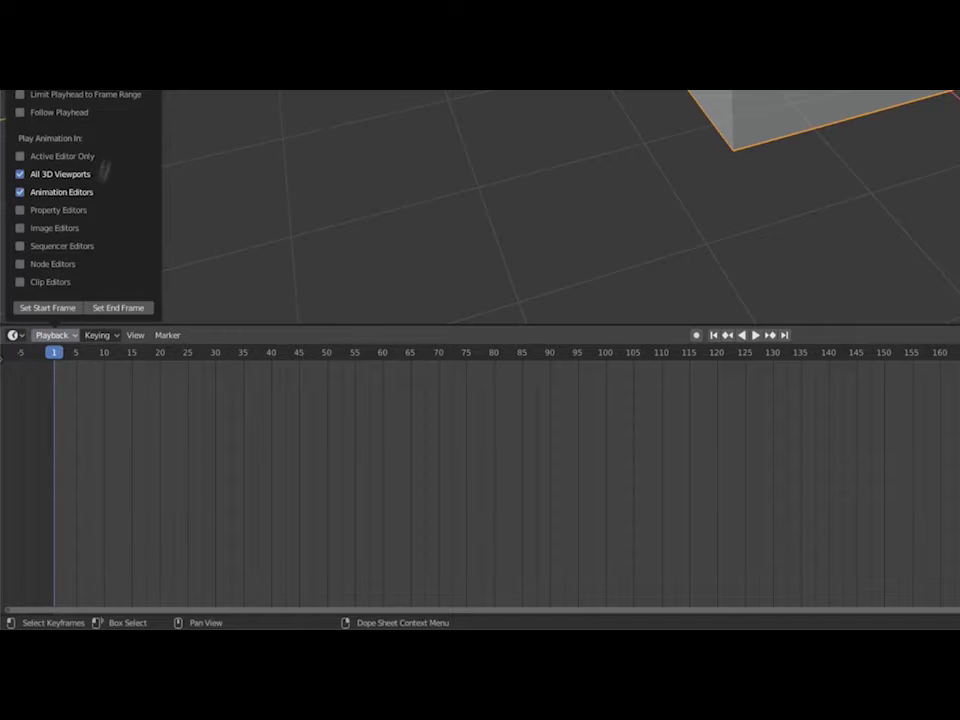
pyautogui.moveTo(97, 336)
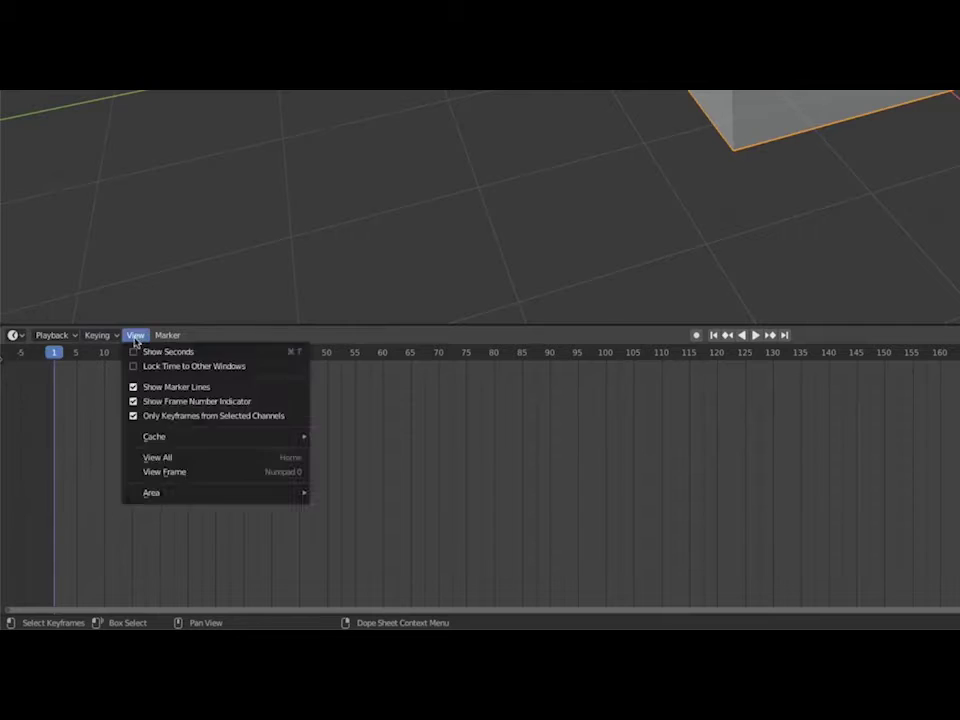
pyautogui.click(137, 340)
pyautogui.click(137, 341)
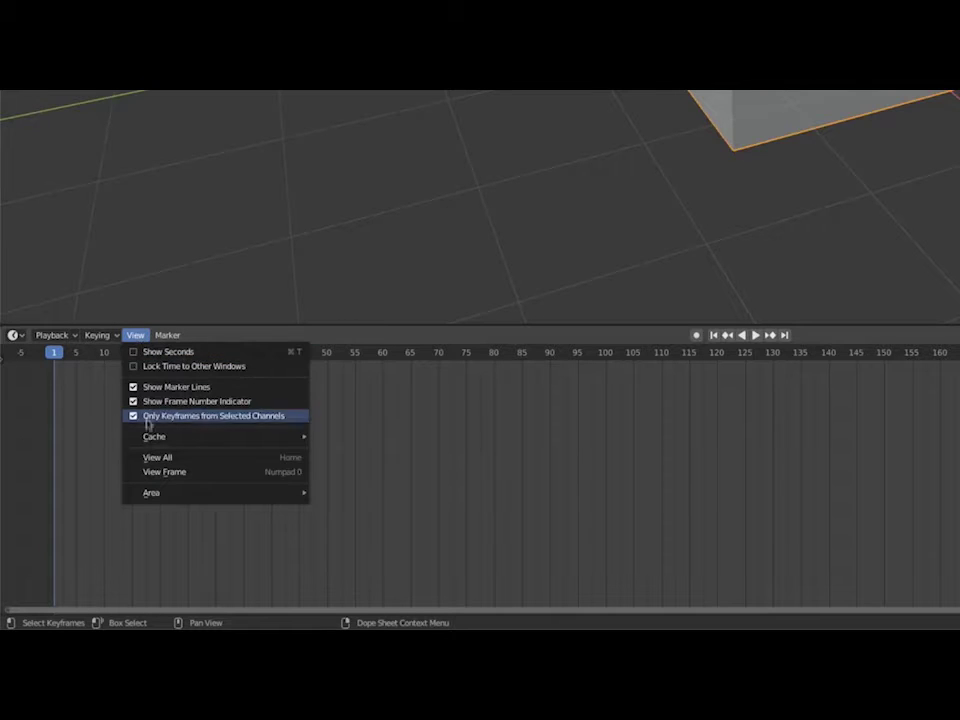
pyautogui.moveTo(160, 437)
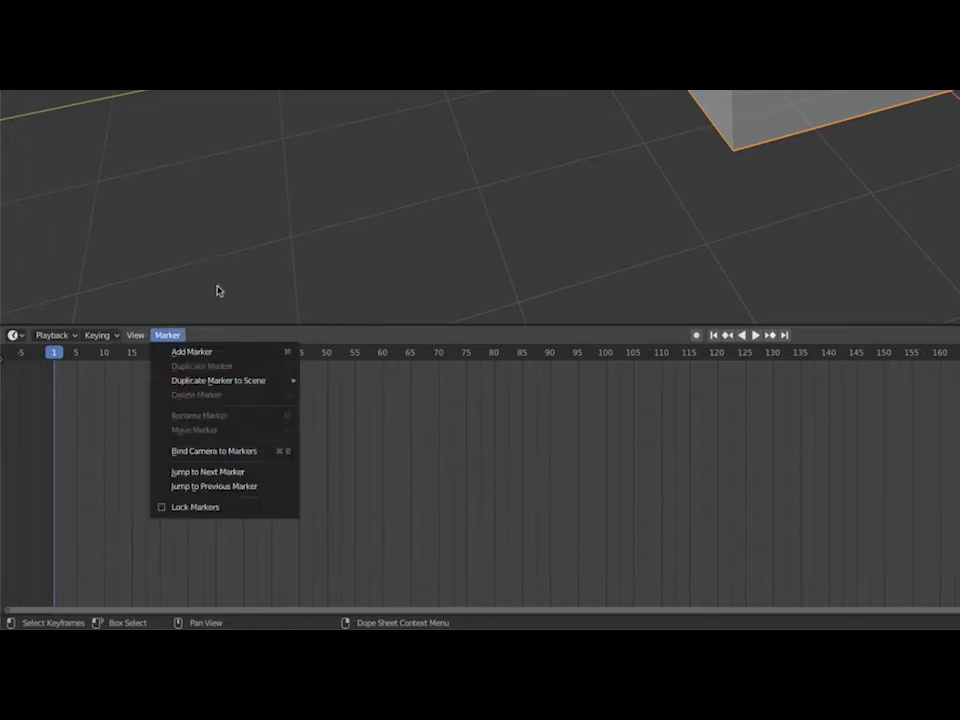
pyautogui.click(167, 335)
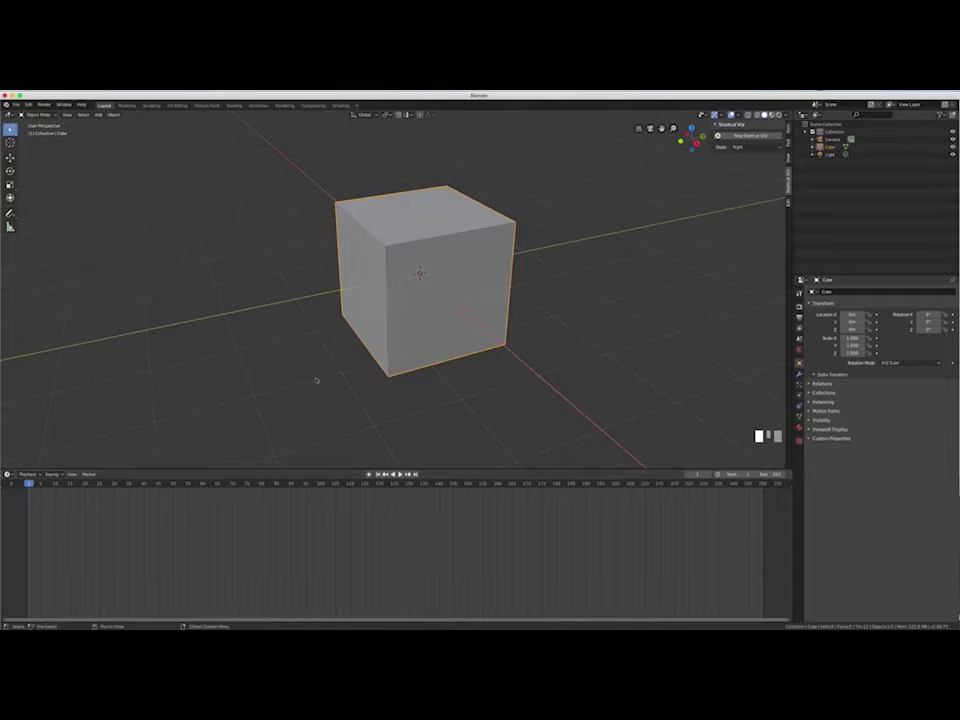
# Step: Show the scene's output settings and check the frame rate option
pyautogui.scroll(-2, 303, 423)
pyautogui.scroll(1, 303, 423)
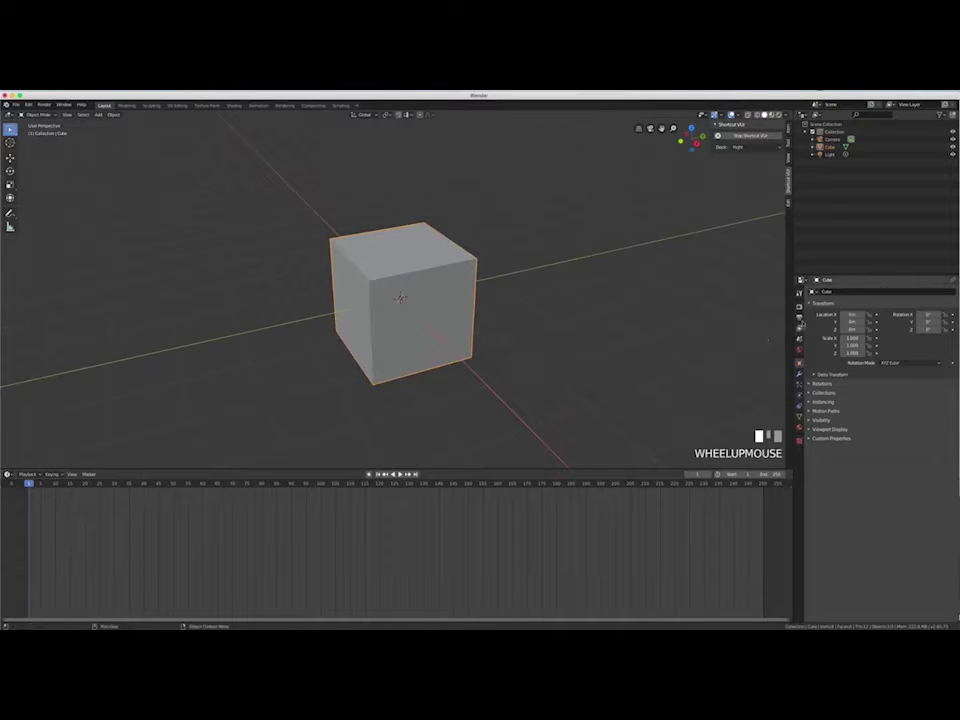
pyautogui.click(799, 307)
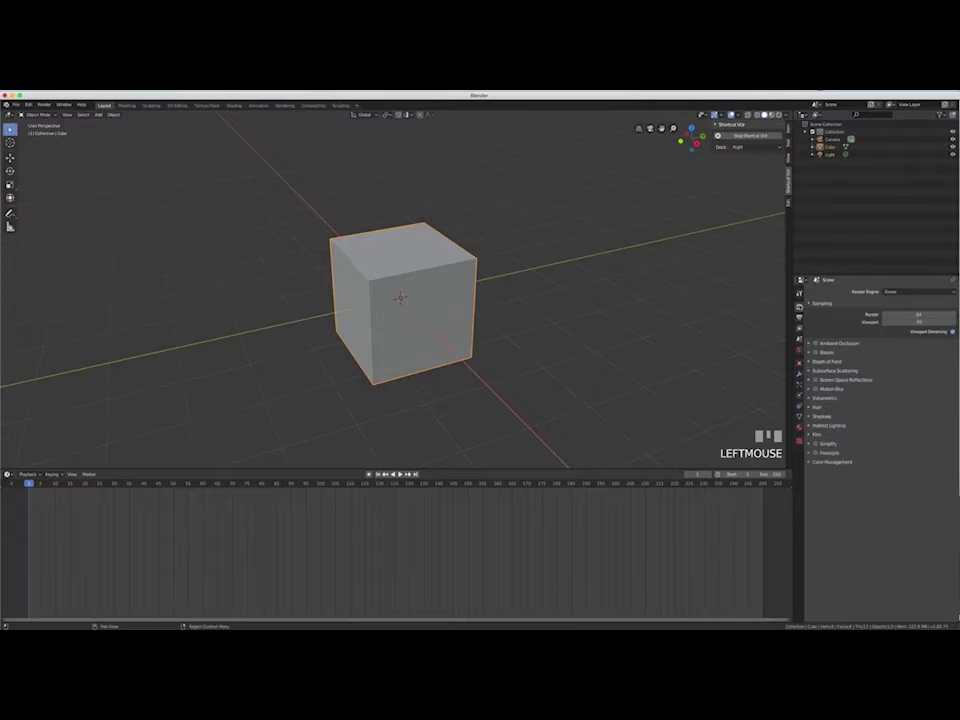
pyautogui.click(799, 317)
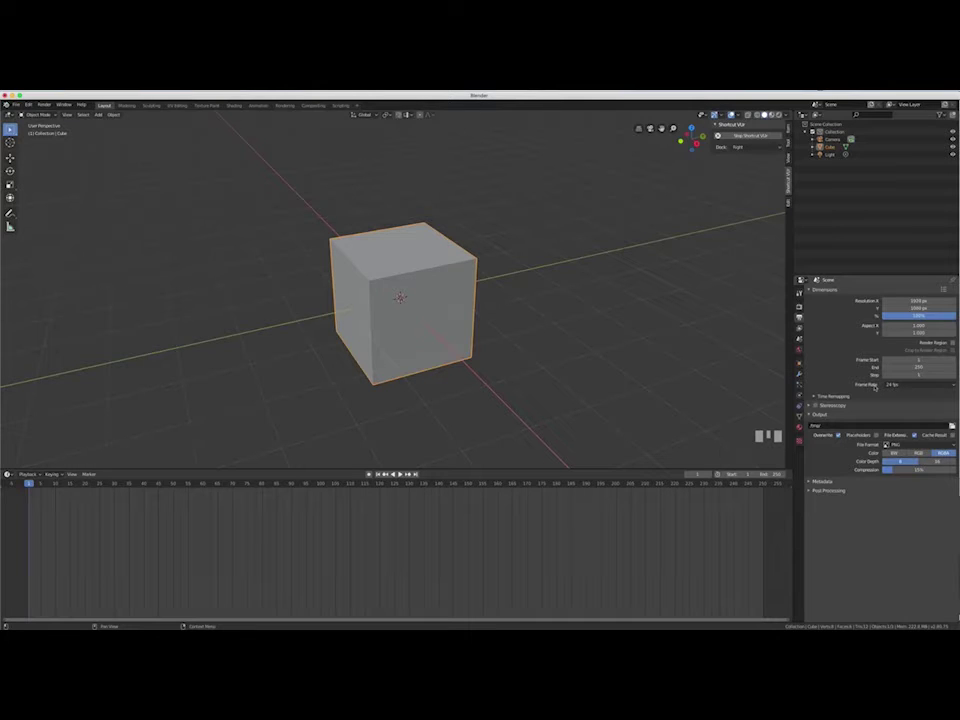
pyautogui.click(899, 385)
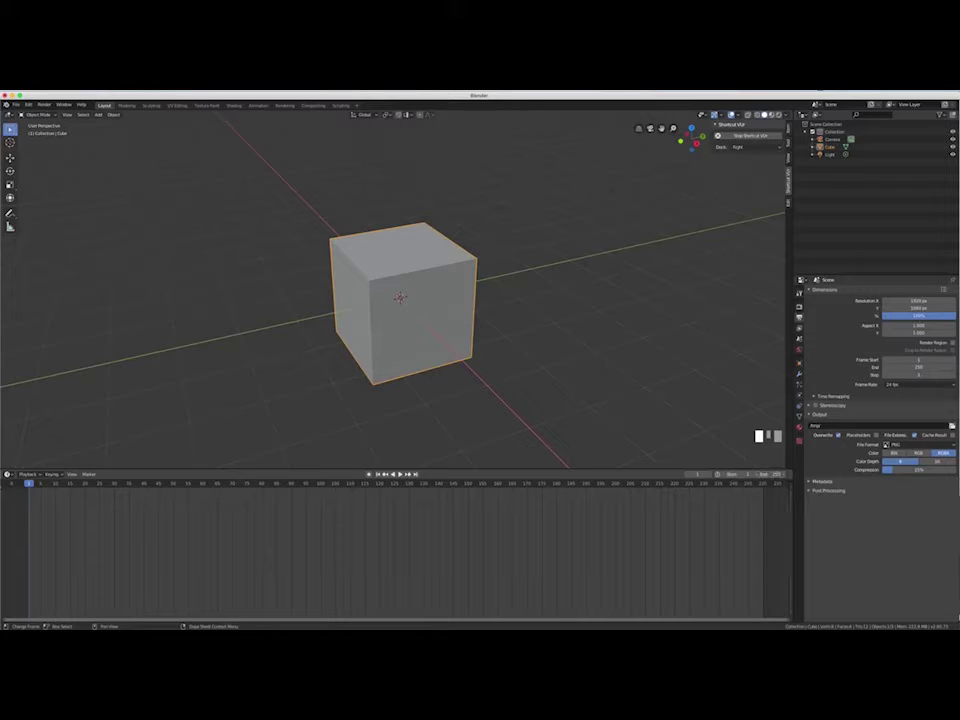
# Step: Play the empty timeline briefly, stop it and return to the first frame
pyautogui.click(399, 474)
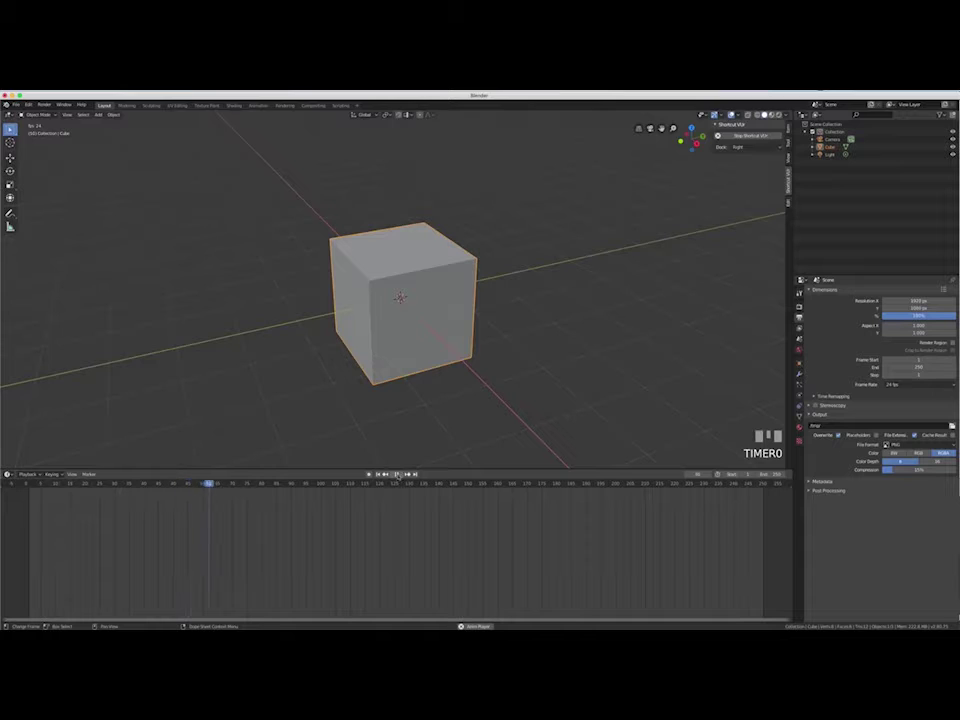
pyautogui.click(396, 474)
pyautogui.click(378, 474)
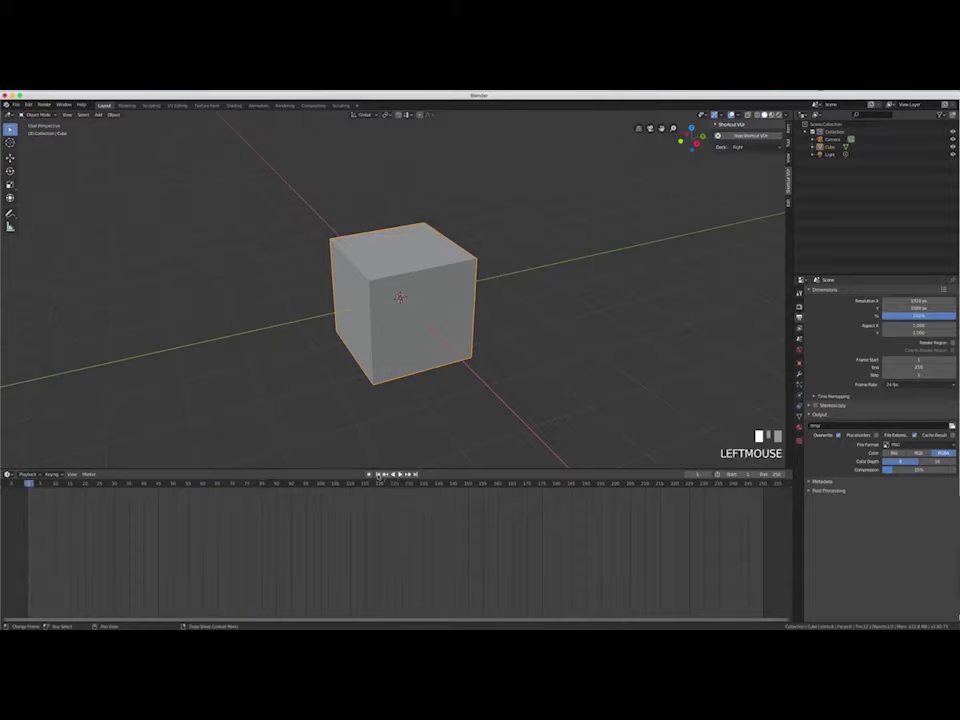
# Step: Insert a Location keyframe for the cube at frame 1 and run the timeline briefly
pyautogui.scroll(-2, 428, 345)
pyautogui.scroll(-2, 428, 345)
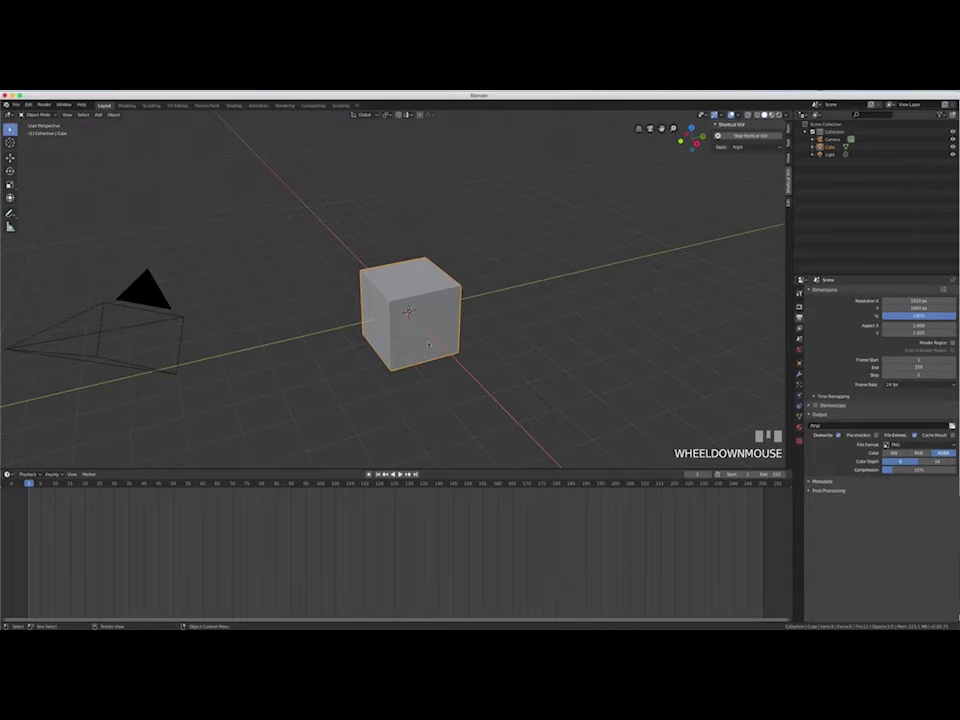
pyautogui.moveTo(449, 351)
pyautogui.keyDown('shift'); pyautogui.mouseDown(button='middle')
pyautogui.moveTo(531, 334)
pyautogui.moveTo(463, 355)
pyautogui.mouseUp(button='middle'); pyautogui.keyUp('shift')
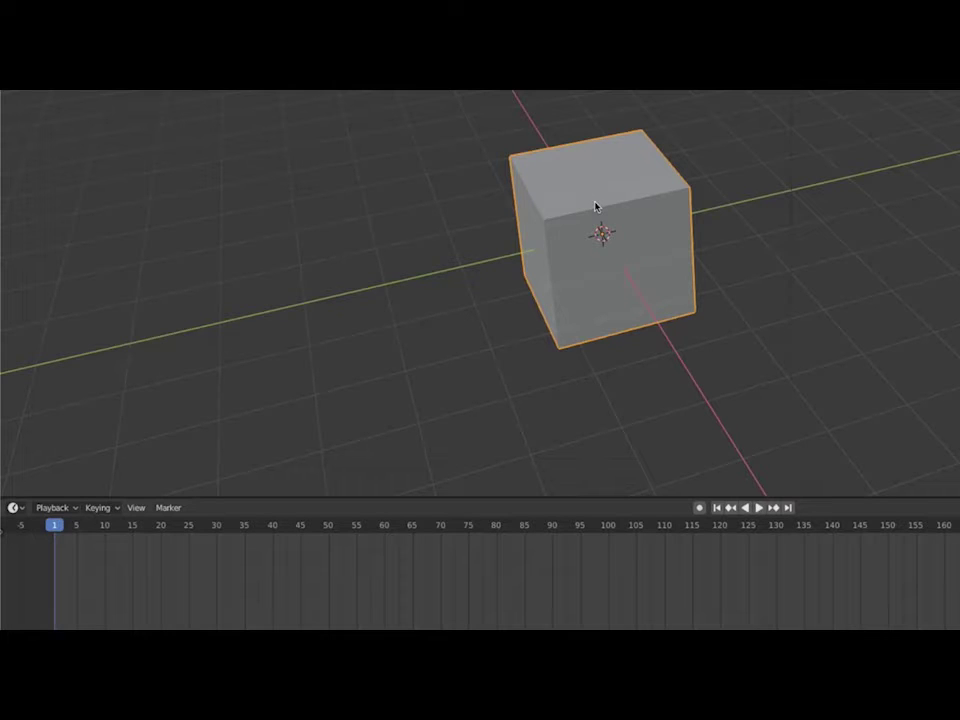
pyautogui.press('i')
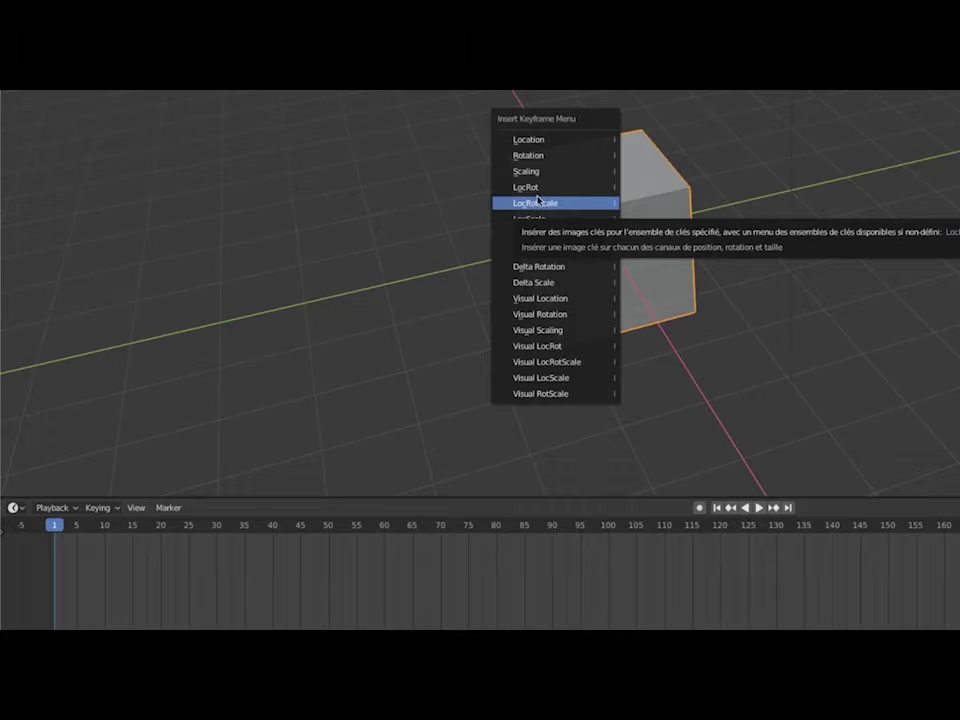
pyautogui.click(540, 143)
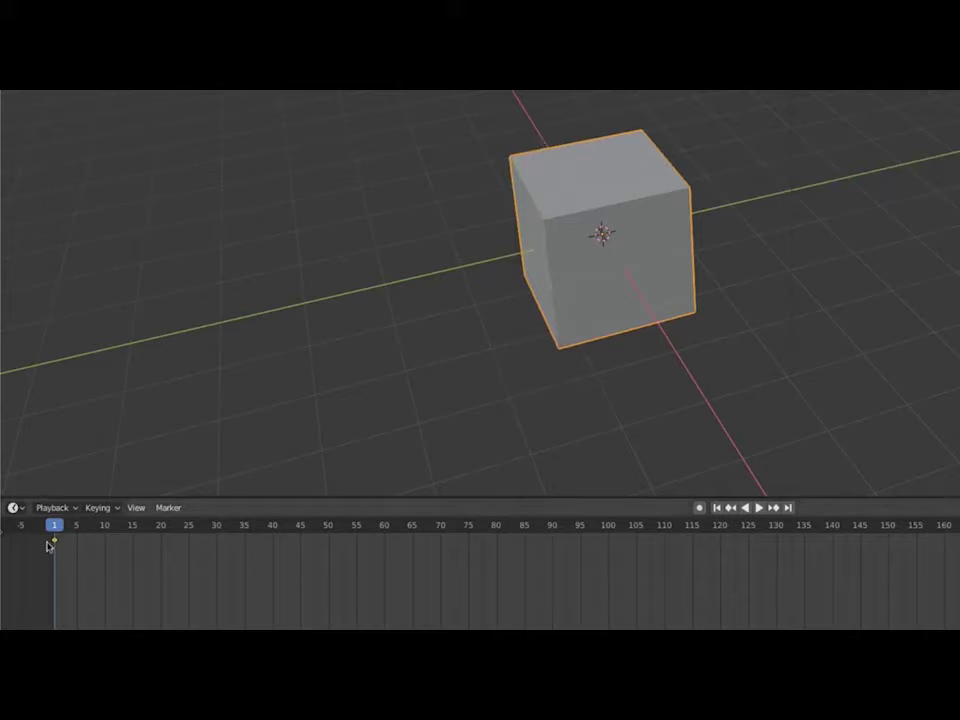
pyautogui.press('space')
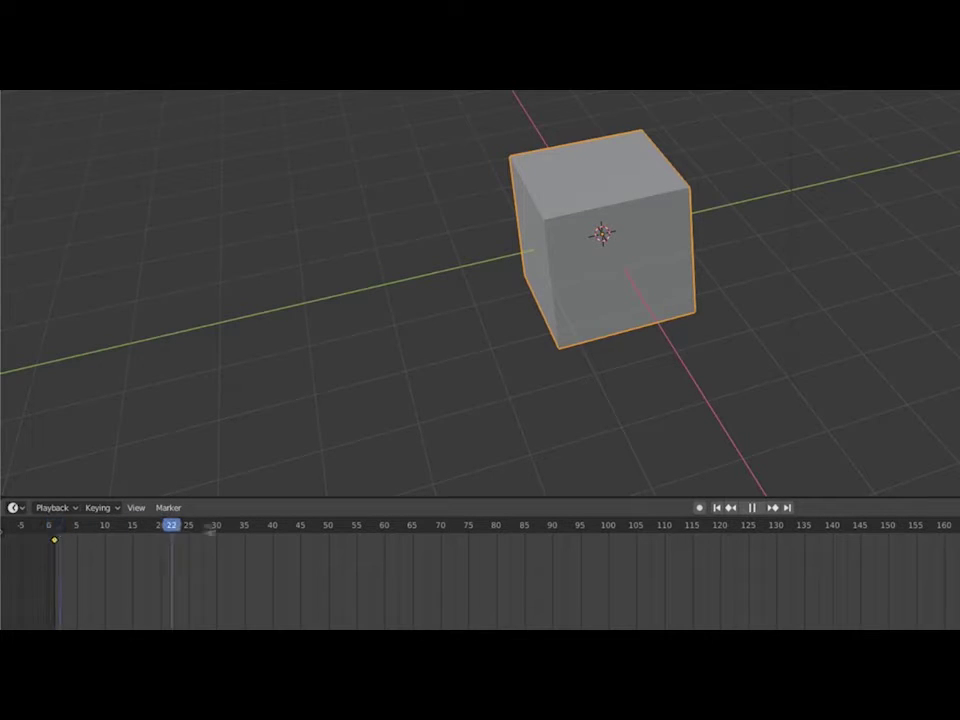
pyautogui.press('space')
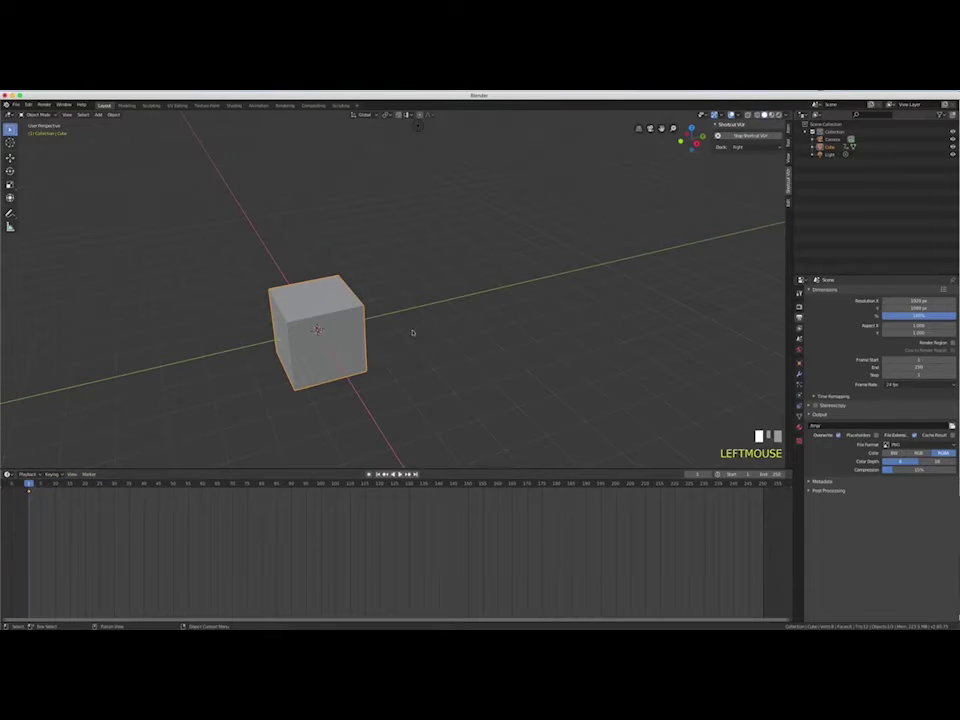
# Step: Go to frame 60 and move the cube away from the origin along the Y axis
pyautogui.scroll(-3, 412, 332)
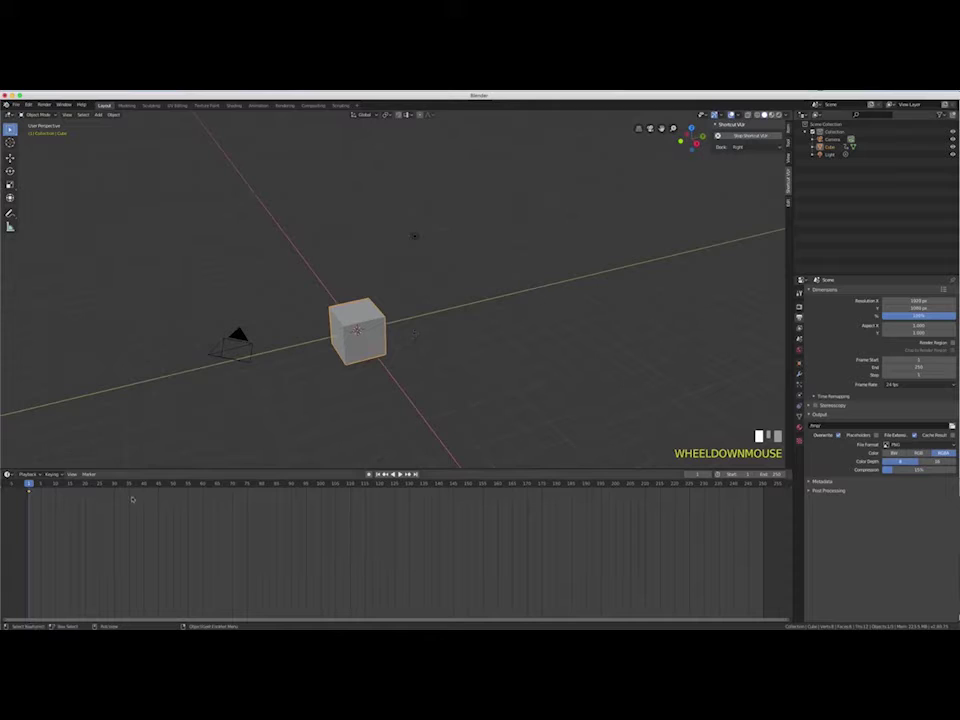
pyautogui.click(194, 483)
pyautogui.moveTo(197, 484); pyautogui.dragTo(203, 484)
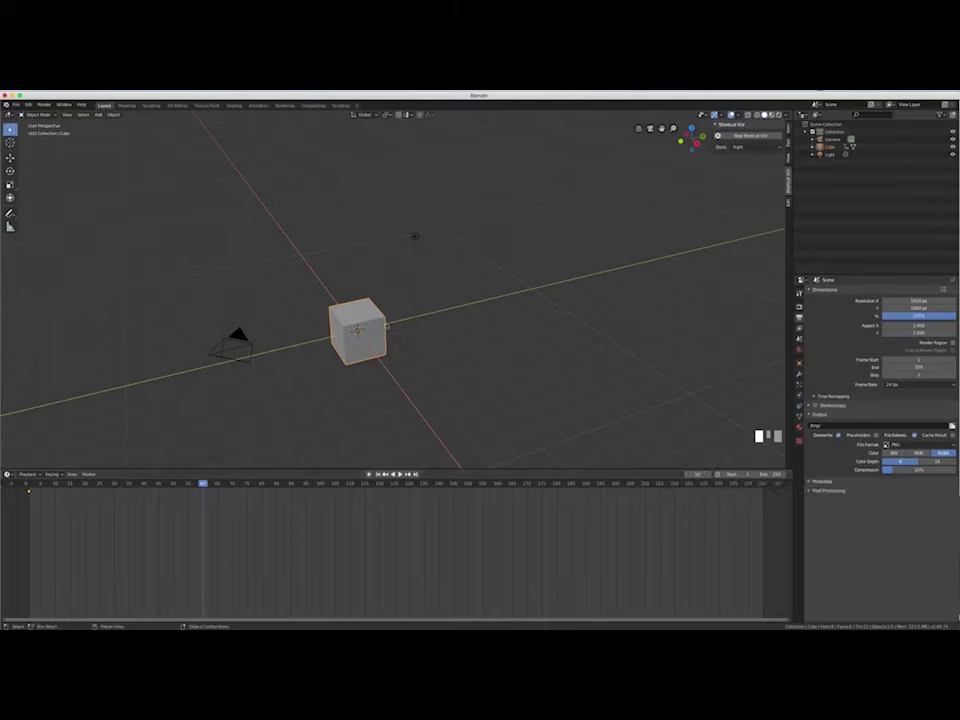
pyautogui.press('g')
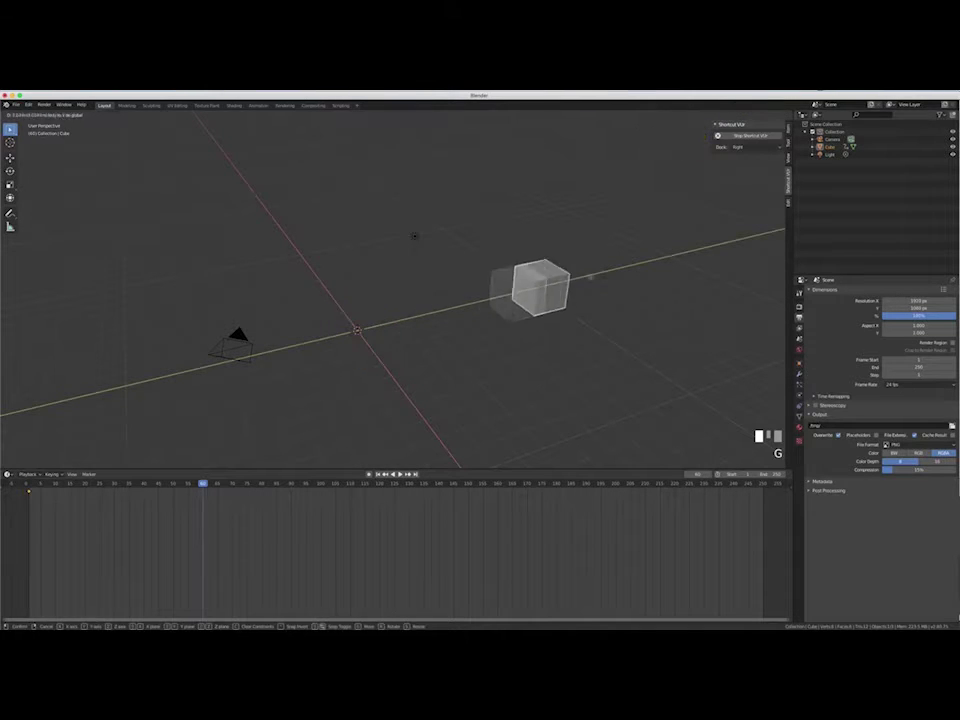
pyautogui.click(460, 205)
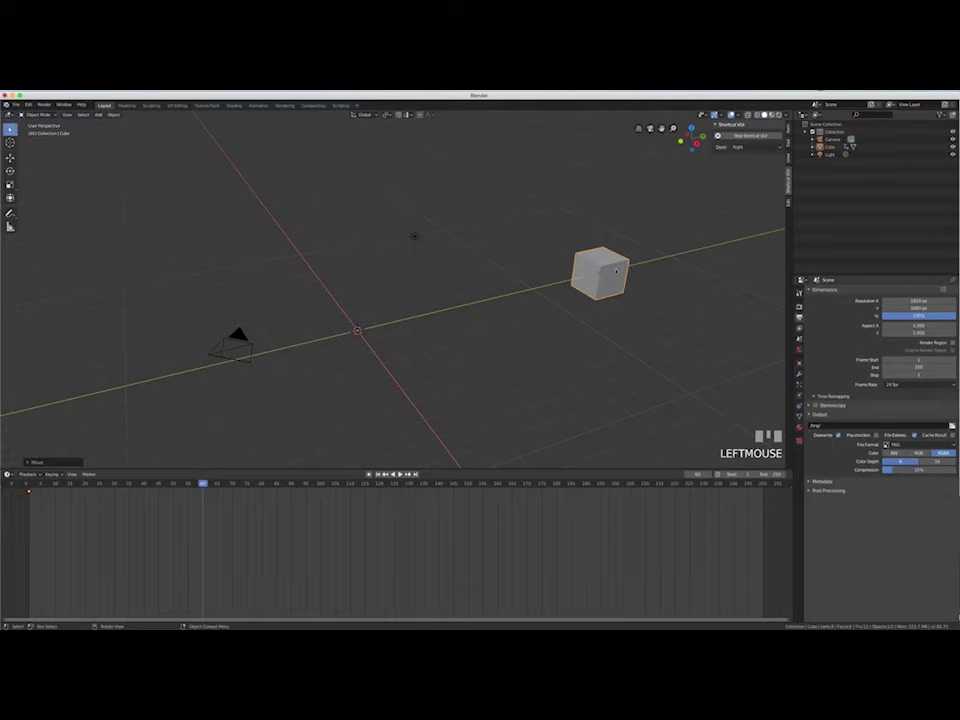
# Step: Insert a Location keyframe for the moved cube at frame 60
pyautogui.press('i')
pyautogui.press('i')
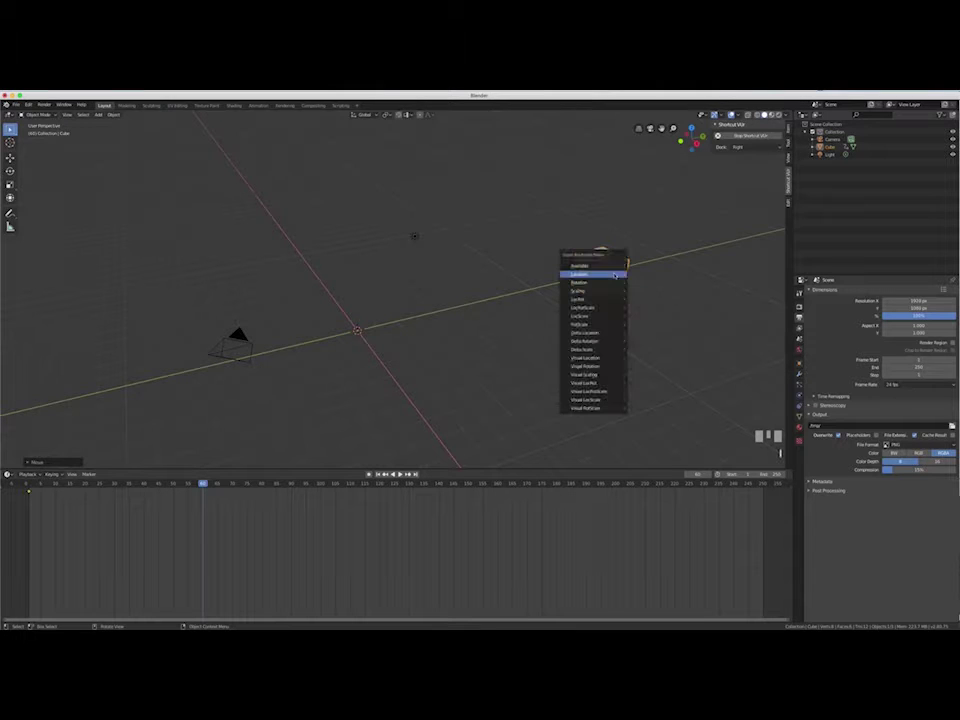
pyautogui.click(600, 274)
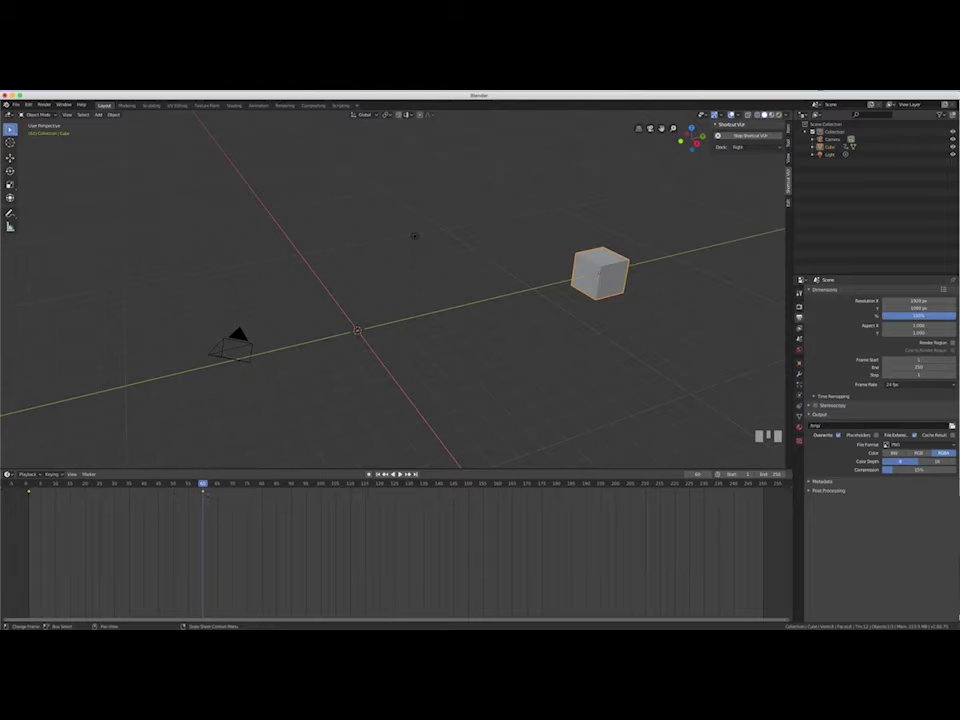
# Step: Play the cube's movement from the first frame, stop playback and return to frame 1
pyautogui.click(380, 474)
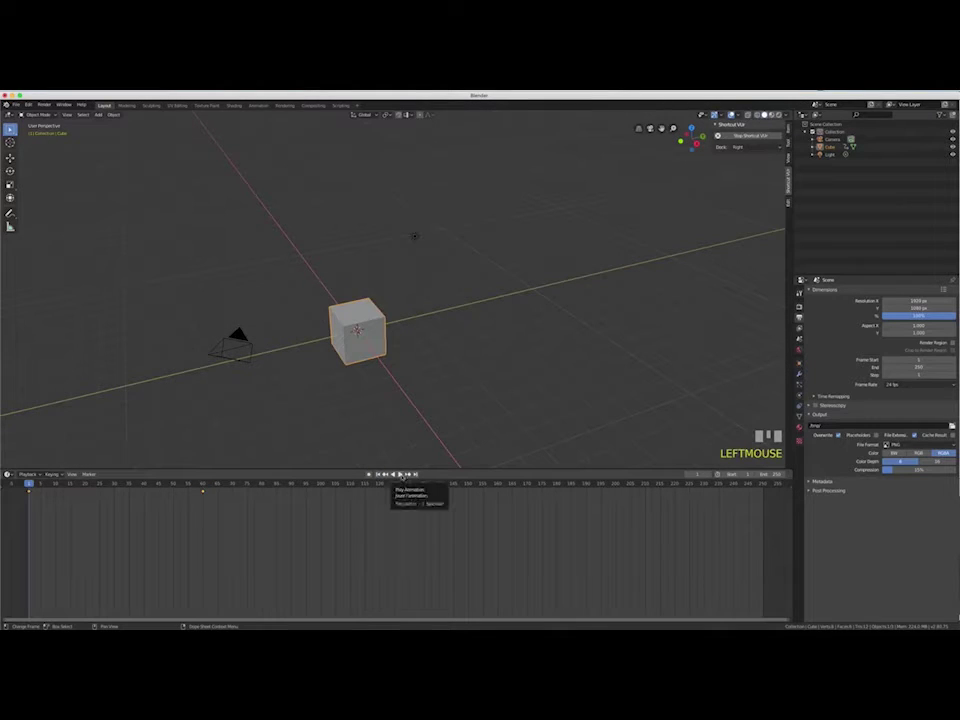
pyautogui.click(399, 474)
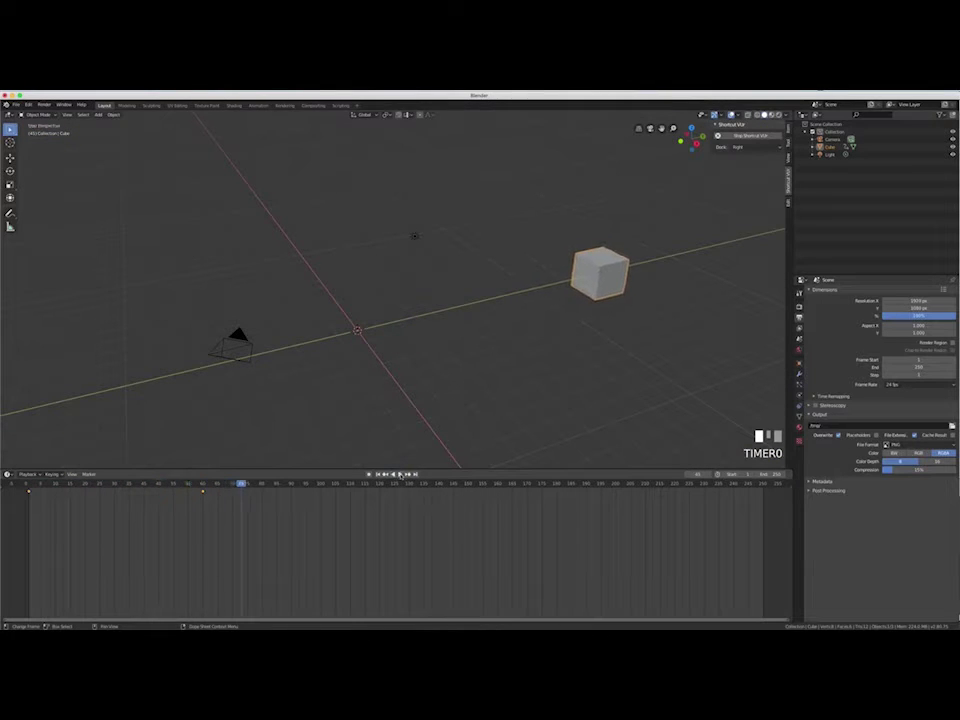
pyautogui.click(399, 474)
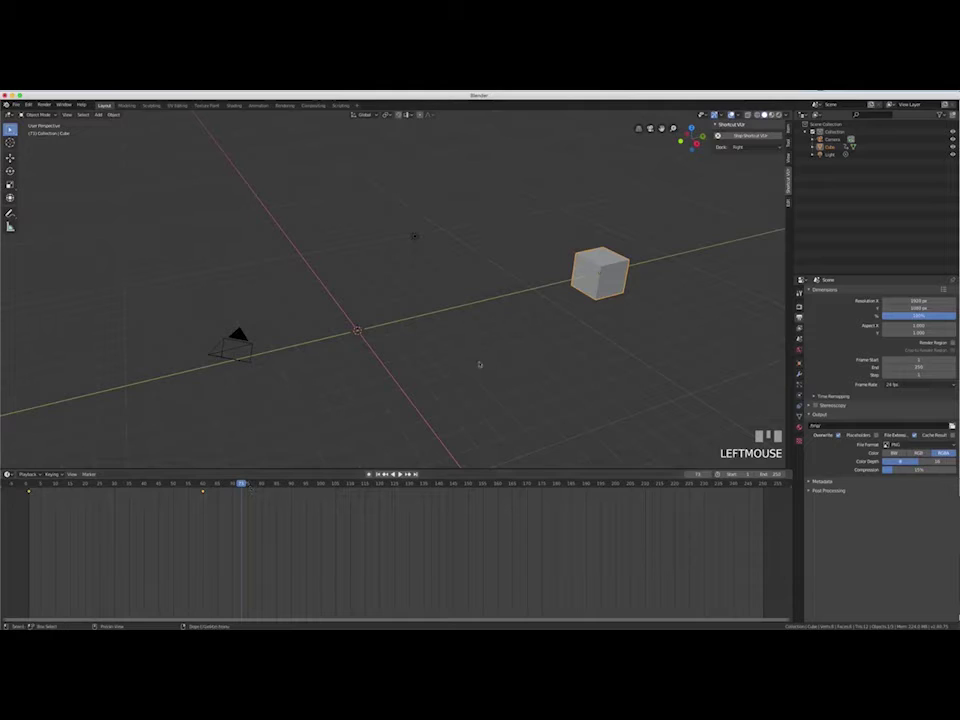
pyautogui.hotkey('shift', 'Left')
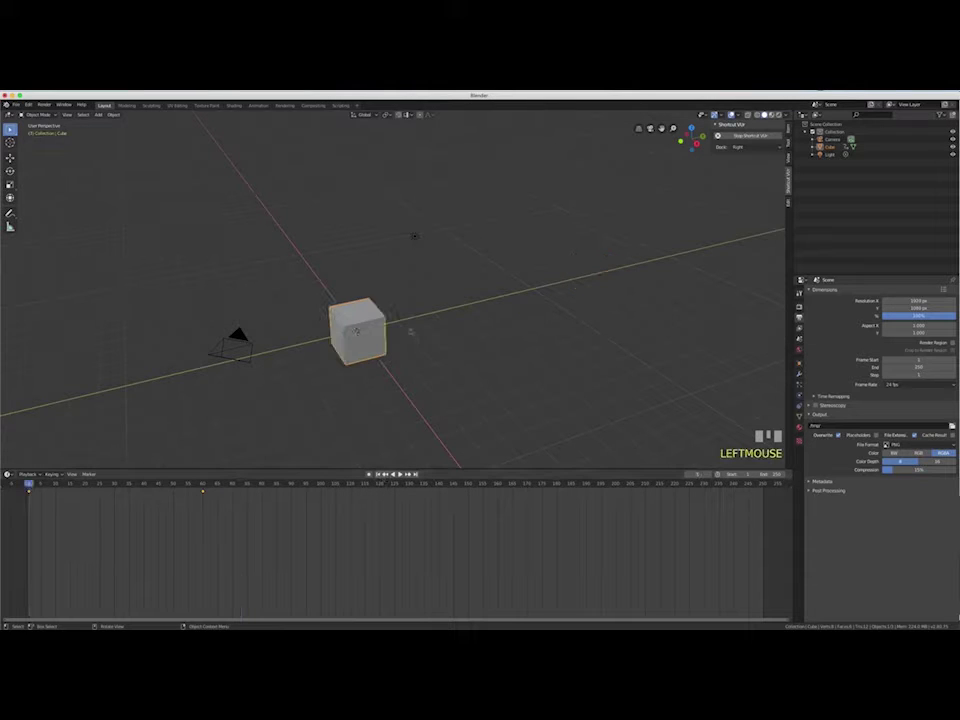
# Step: Play the cube's animation in the right orthographic view and again in the perspective view
pyautogui.press('KP_1')
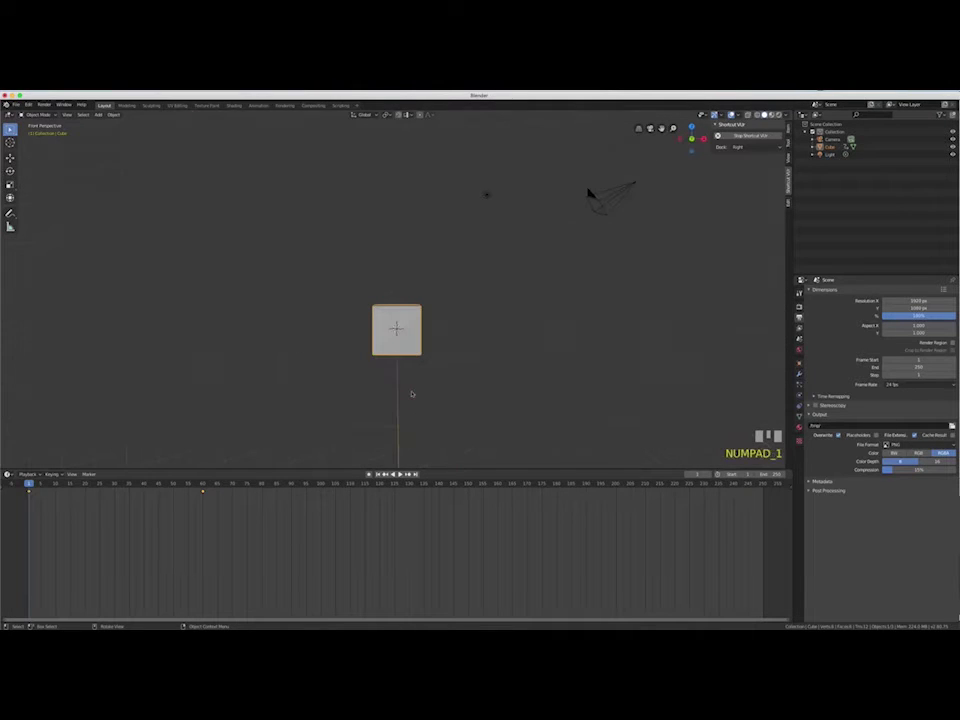
pyautogui.press('KP_3')
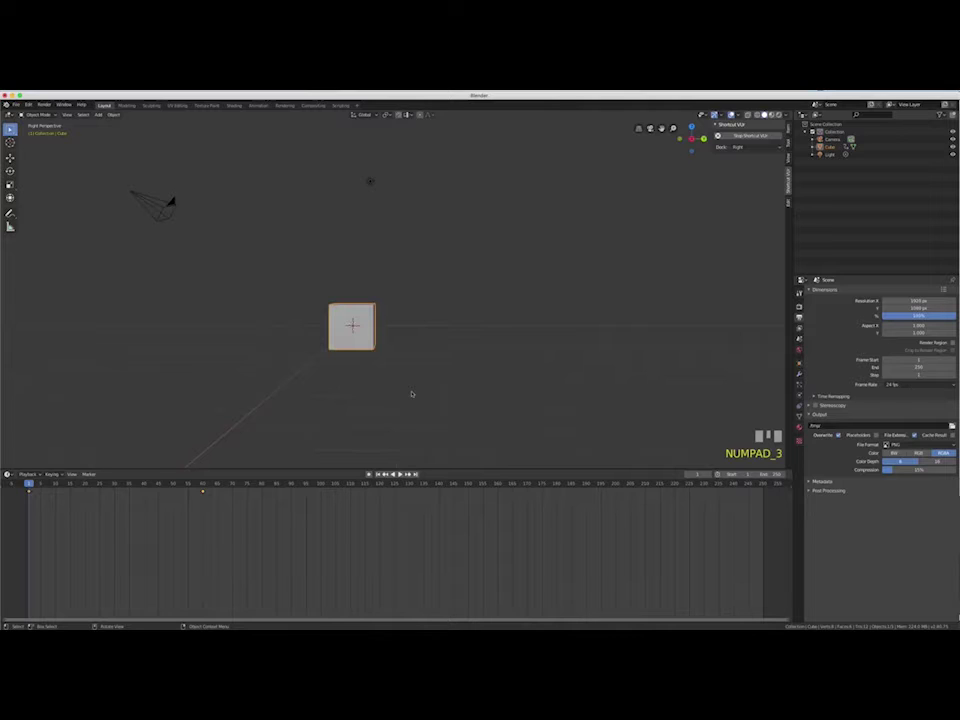
pyautogui.press('KP_5')
pyautogui.scroll(-3, 411, 393)
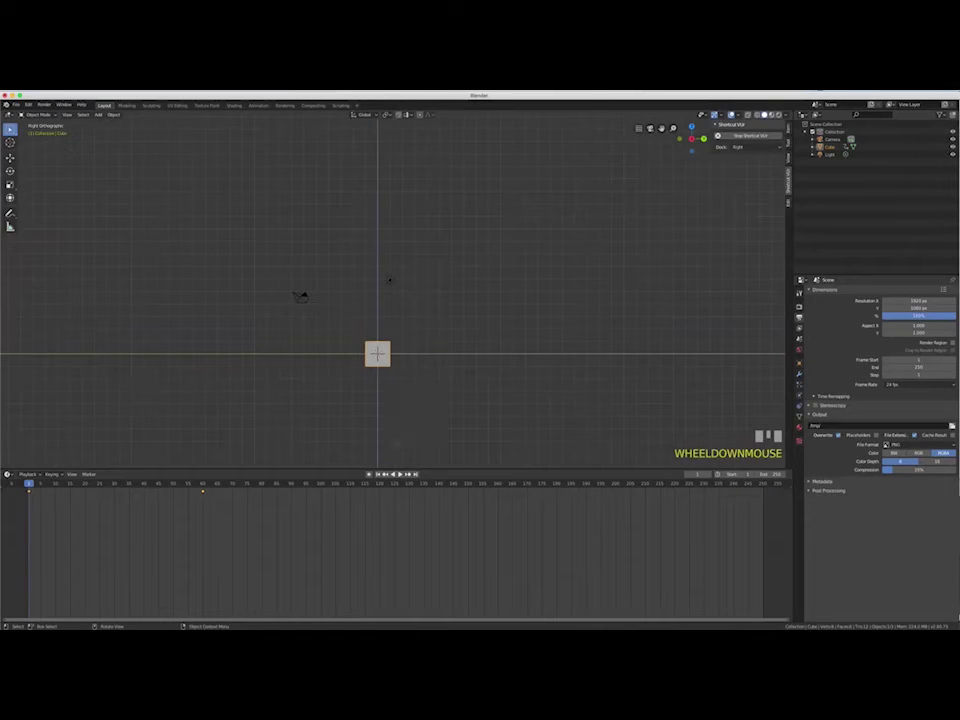
pyautogui.press('space')
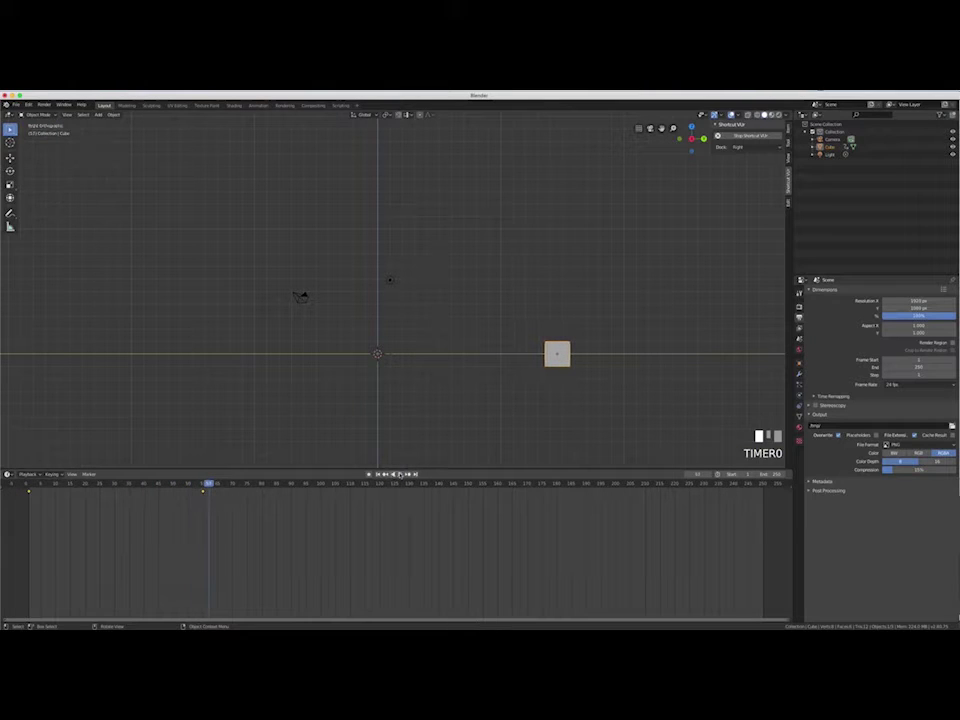
pyautogui.click(400, 474)
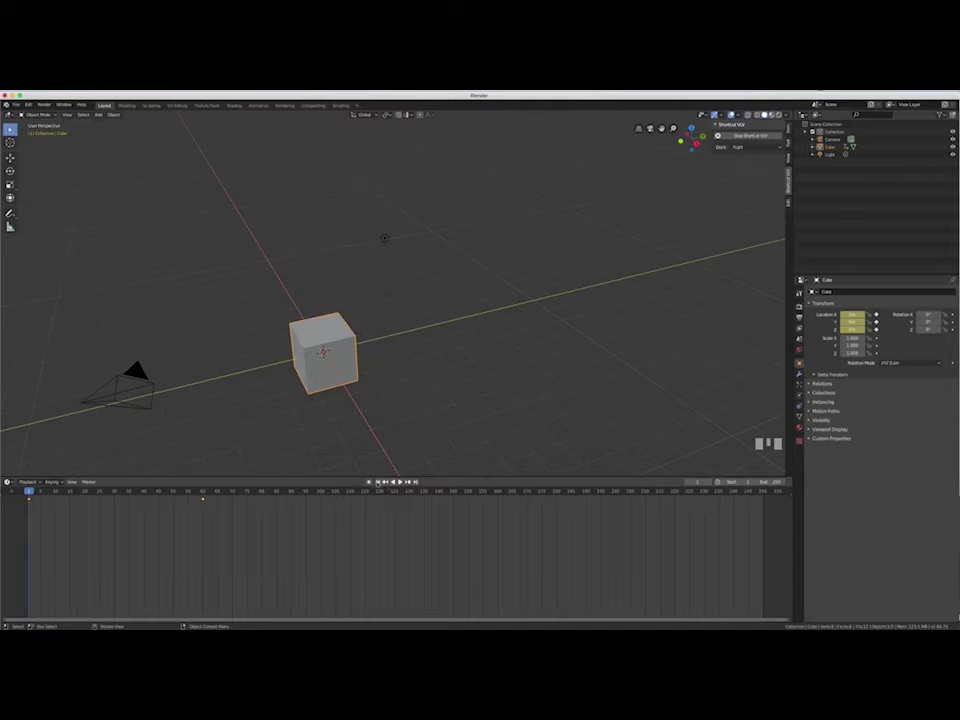
pyautogui.click(399, 482)
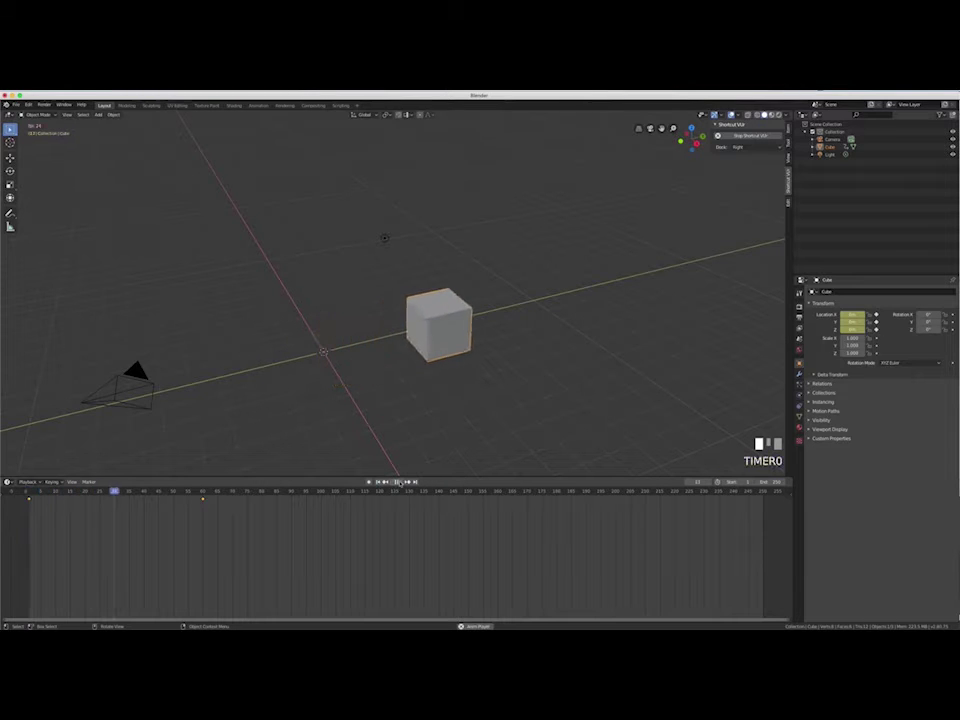
pyautogui.click(400, 482)
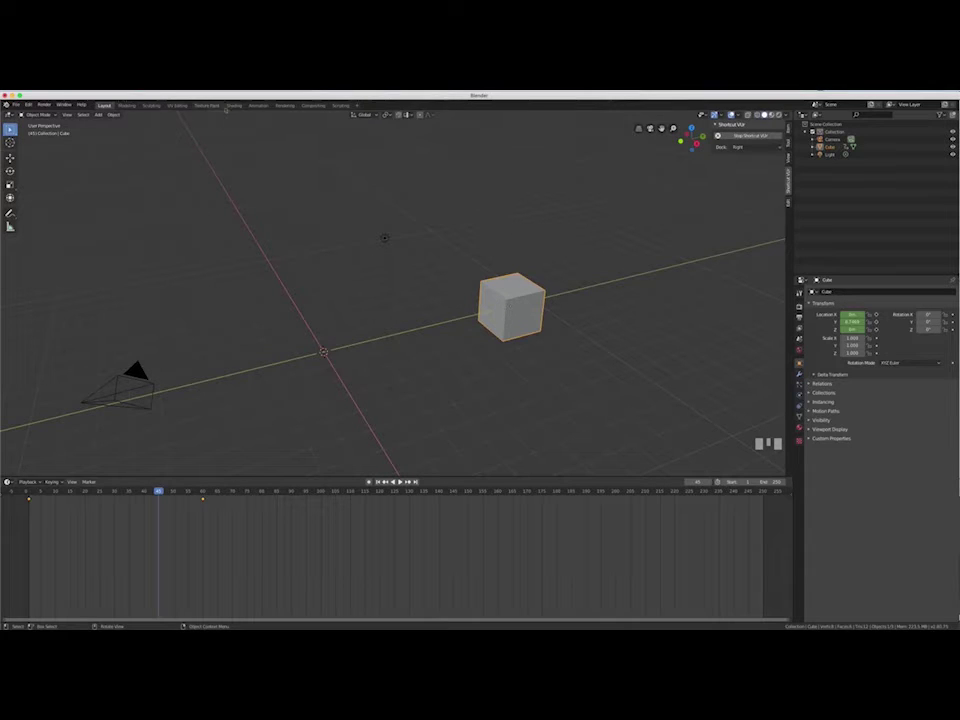
# Step: Switch to the Animation workspace, go to frame 60 and select the cube's keyframes there in the Dope Sheet
pyautogui.click(258, 105)
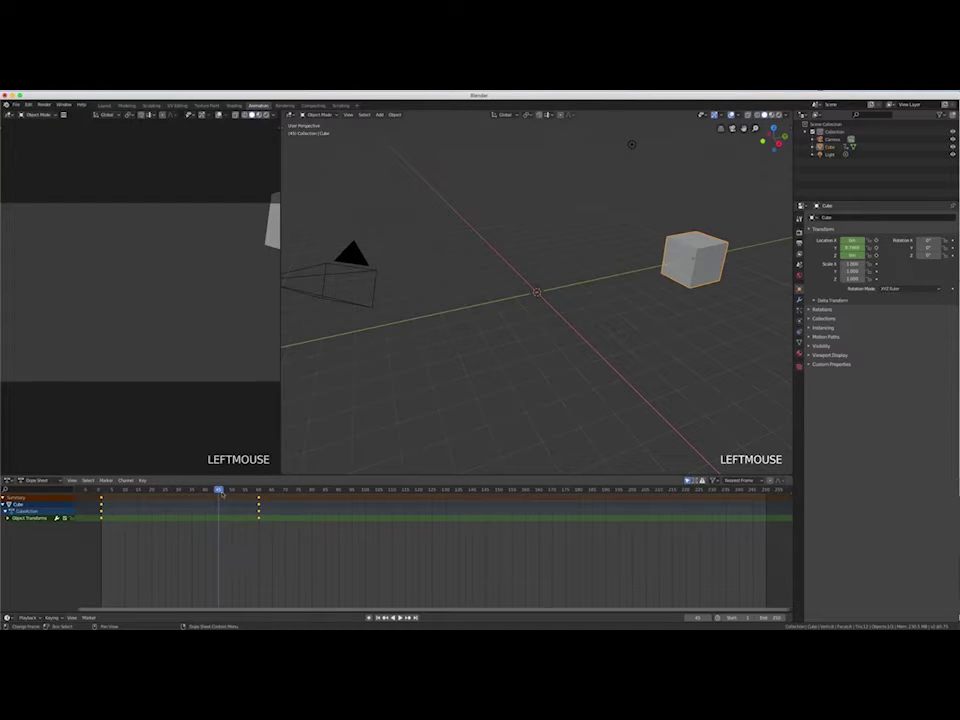
pyautogui.moveTo(219, 489); pyautogui.dragTo(259, 489)
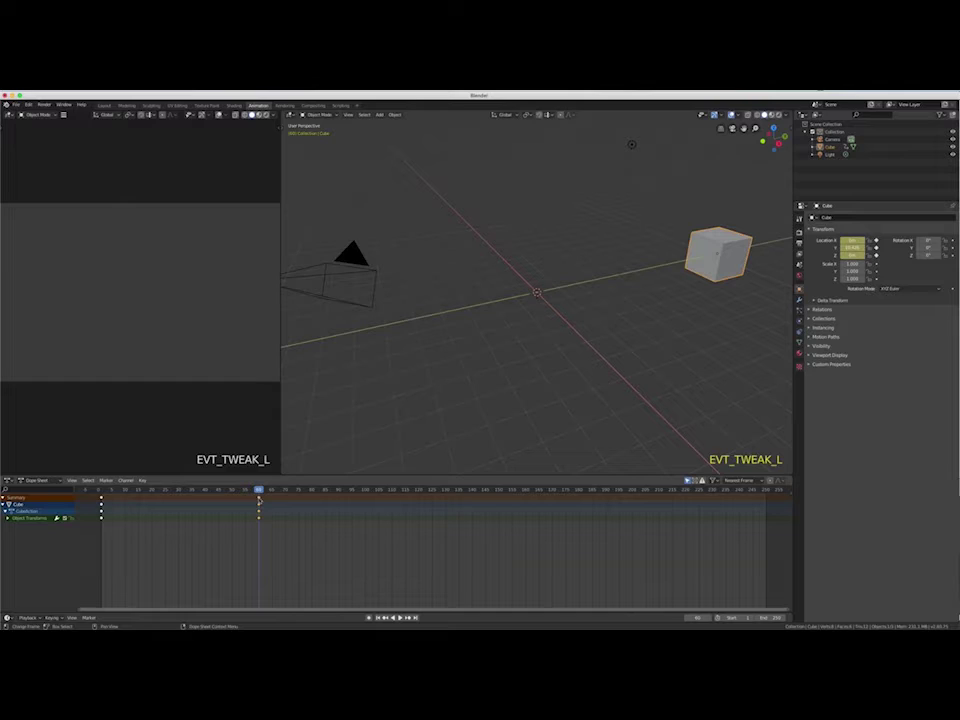
pyautogui.click(259, 499)
pyautogui.moveTo(259, 499)
pyautogui.mouseDown()
pyautogui.moveTo(203, 499)
pyautogui.moveTo(258, 499)
pyautogui.mouseUp()
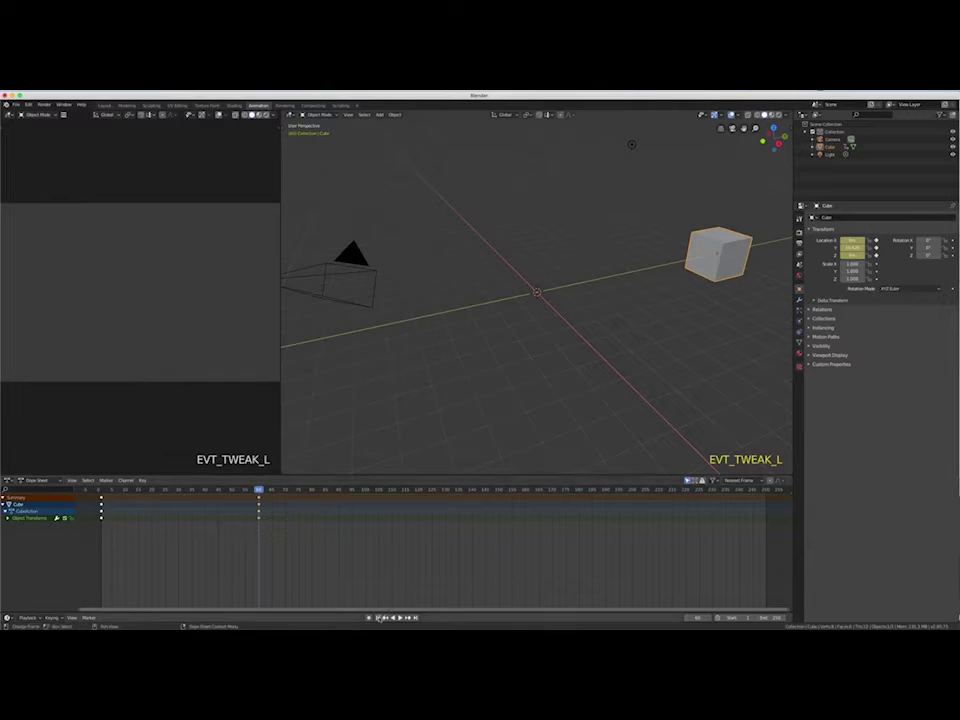
# Step: Play the cube's movement from frame 1 in the Animation workspace, stop it and return to frame 1
pyautogui.click(101, 489)
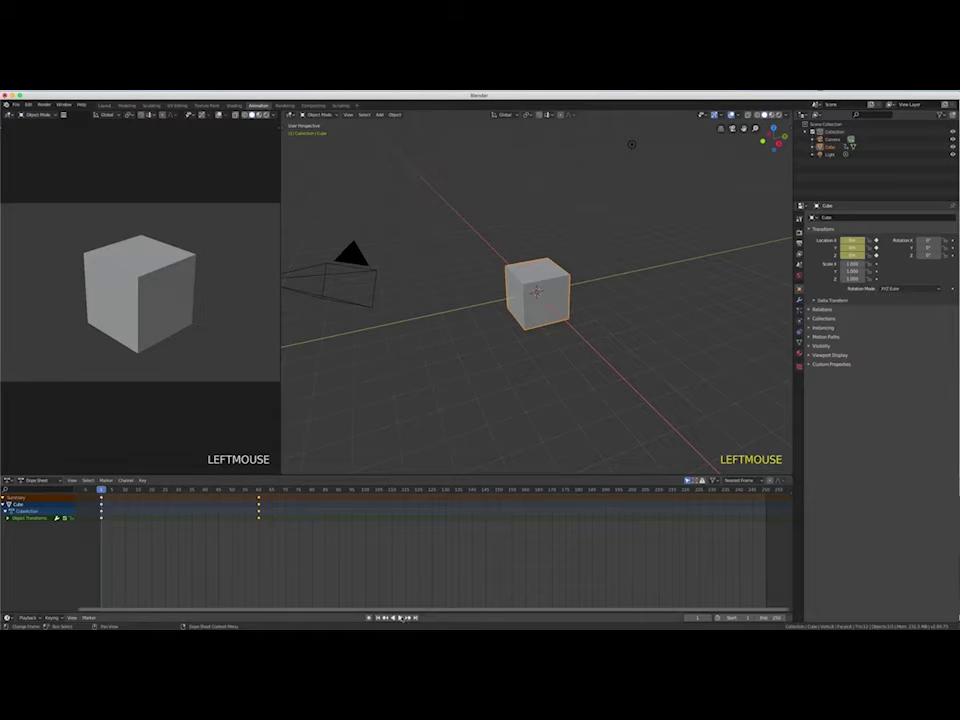
pyautogui.click(400, 617)
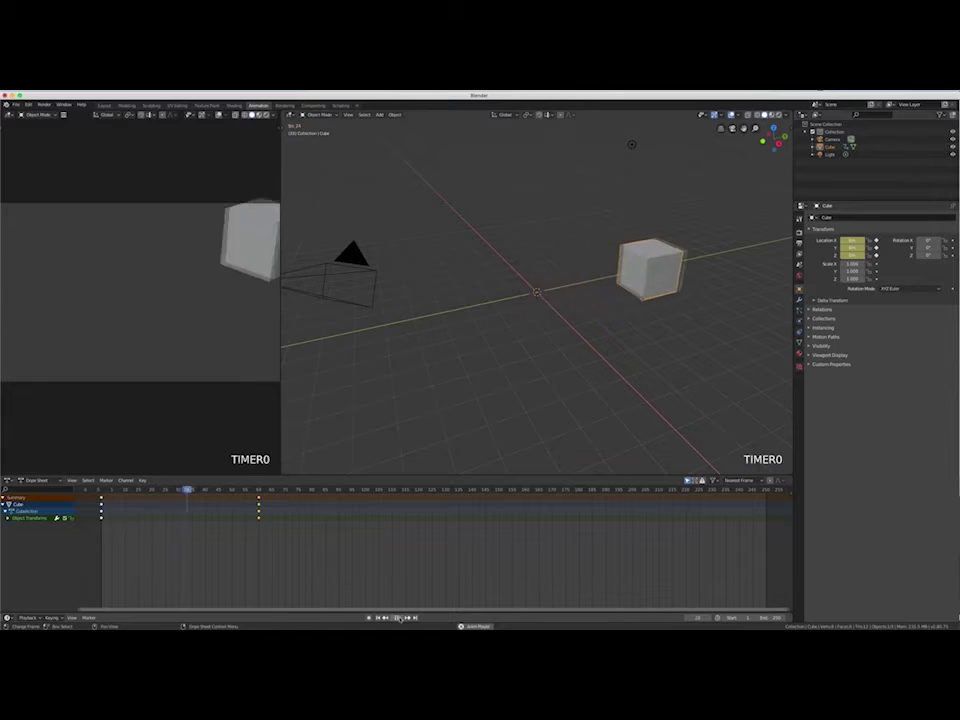
pyautogui.click(398, 617)
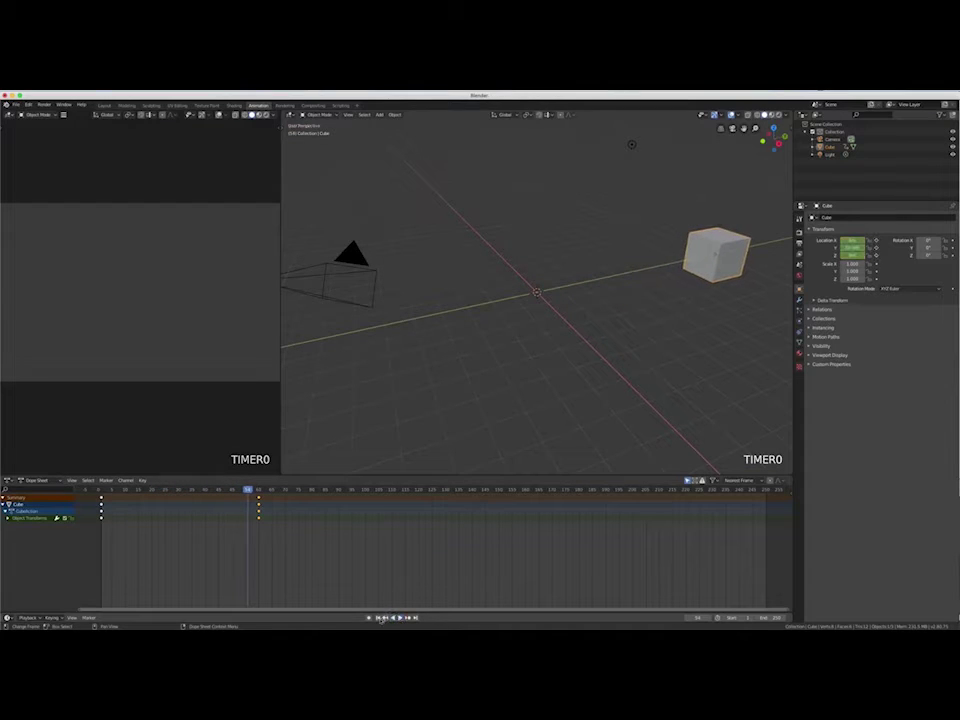
pyautogui.click(378, 617)
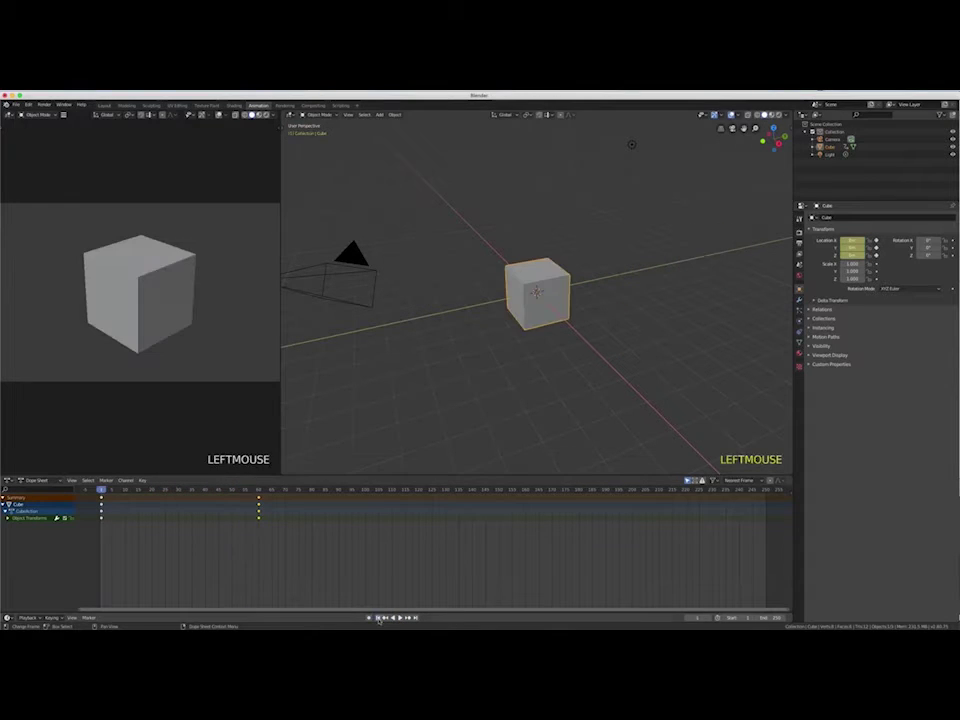
# Step: Change the camera view area to the Graph Editor and fit the cube's animation curves in it
pyautogui.click(9, 114)
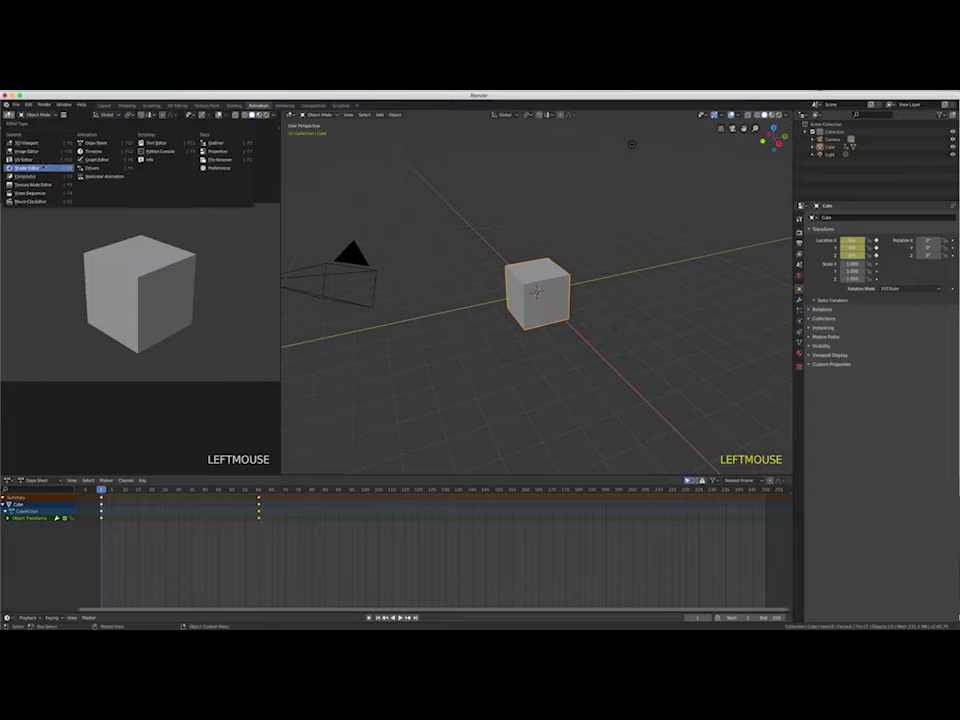
pyautogui.click(94, 159)
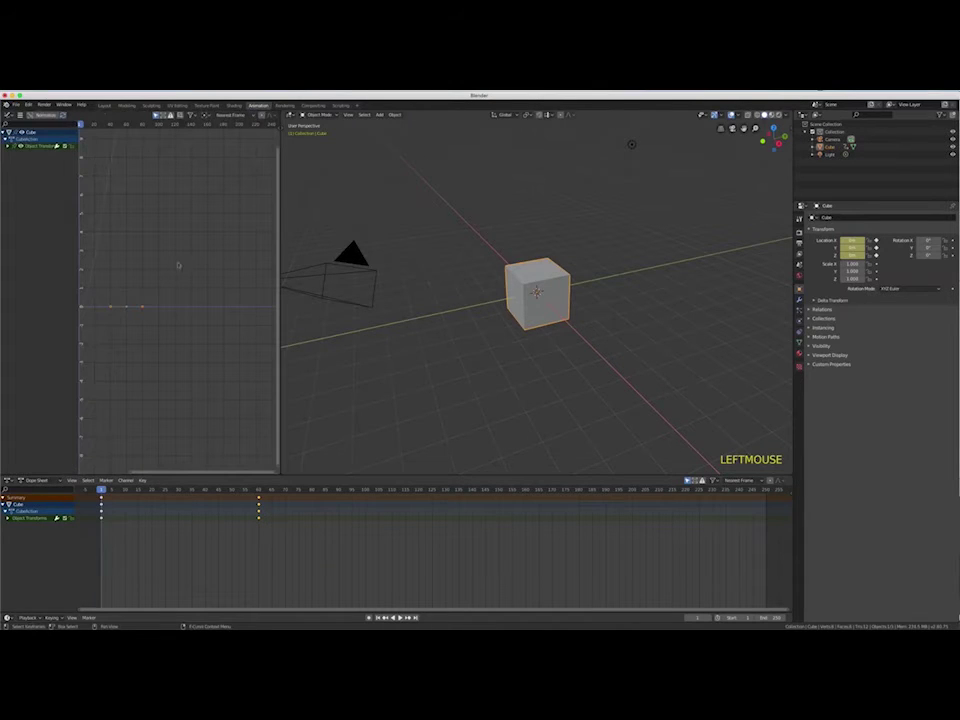
pyautogui.press('Home')
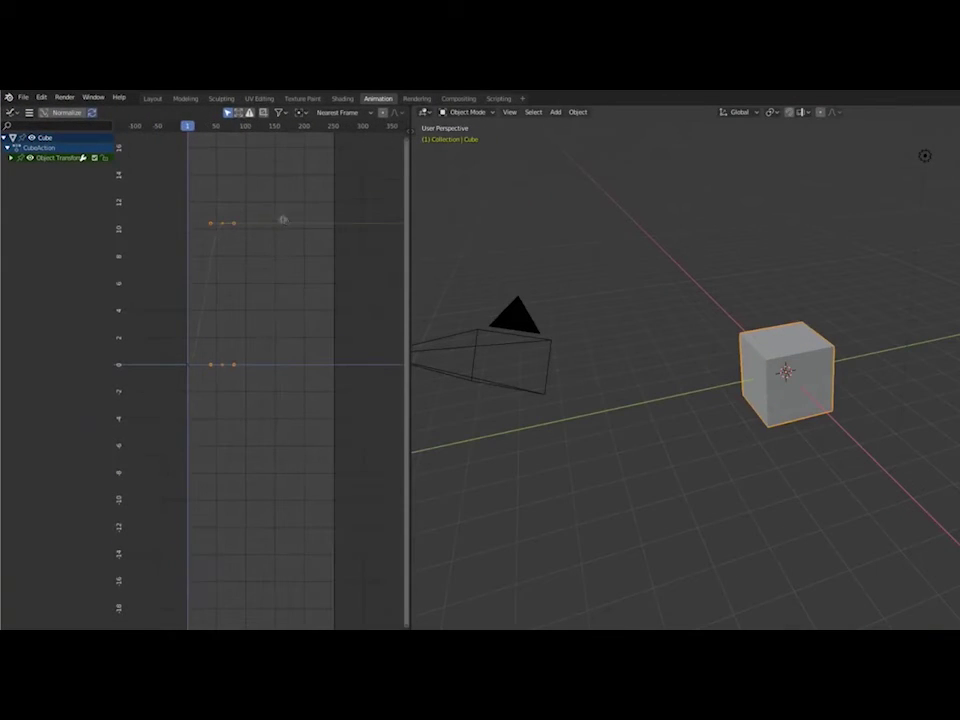
pyautogui.moveTo(283, 216); pyautogui.dragTo(272, 281, button='middle')
pyautogui.scroll(2, 270, 328)
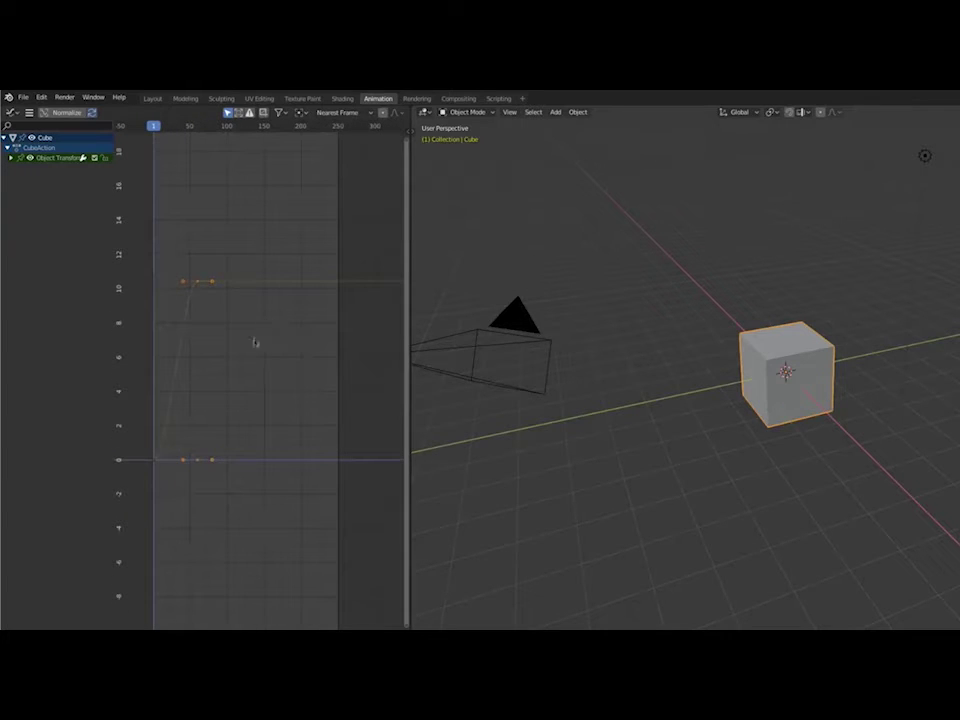
pyautogui.click(247, 286)
# Step: Expand the Object Transforms channels, lock X Location and Z Location, and select the Y Location curve
pyautogui.click(11, 158)
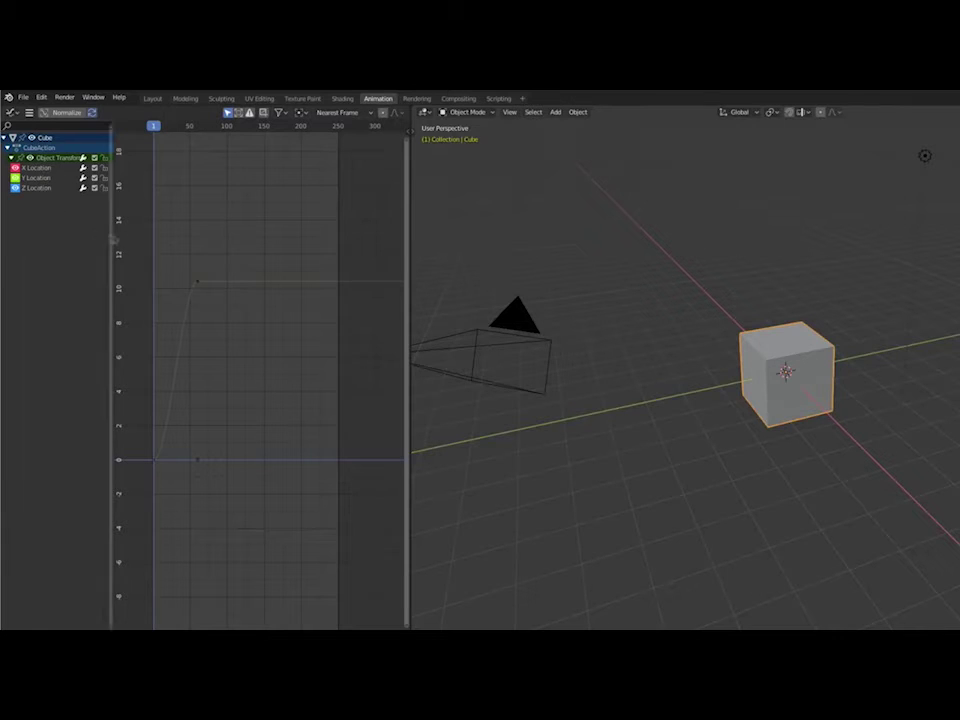
pyautogui.click(105, 188)
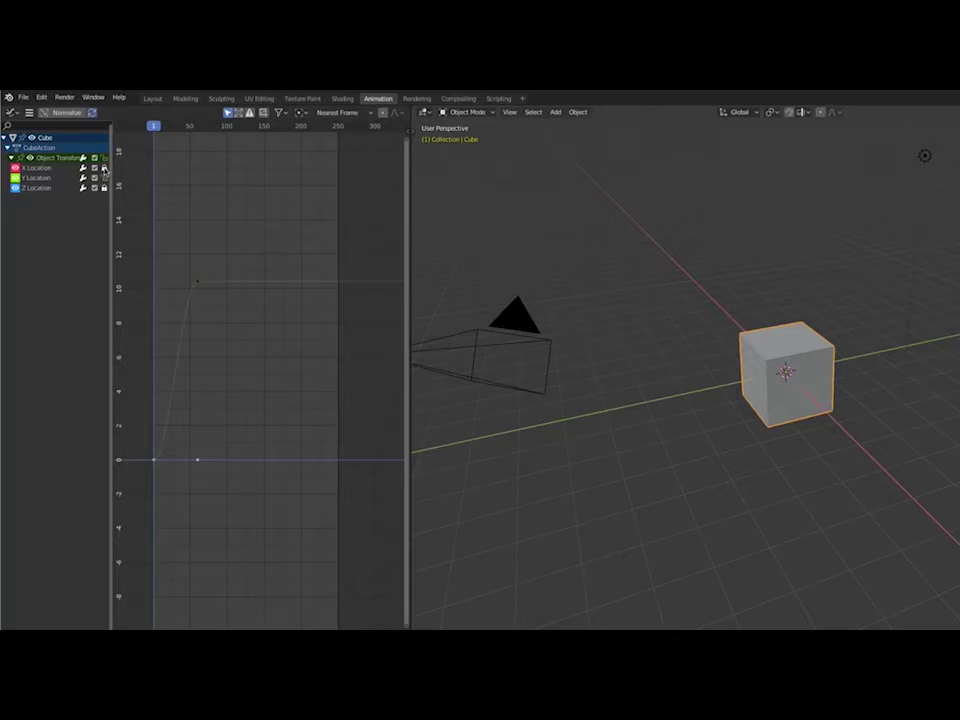
pyautogui.click(38, 178)
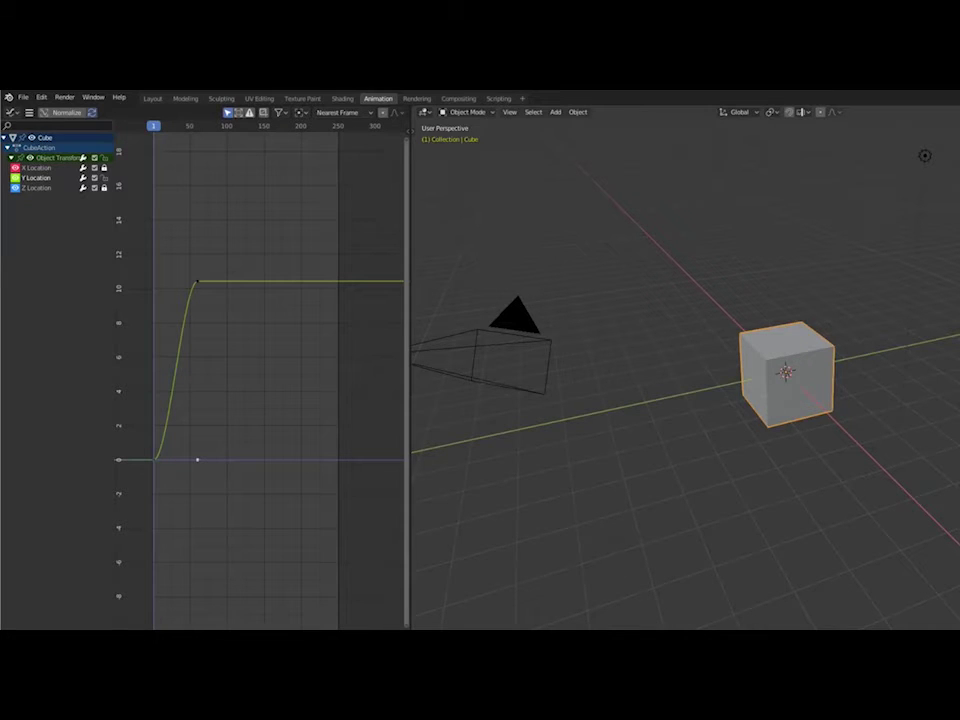
# Step: Play the animation against the Y Location curve, stop it and return to frame 1
pyautogui.press('space')
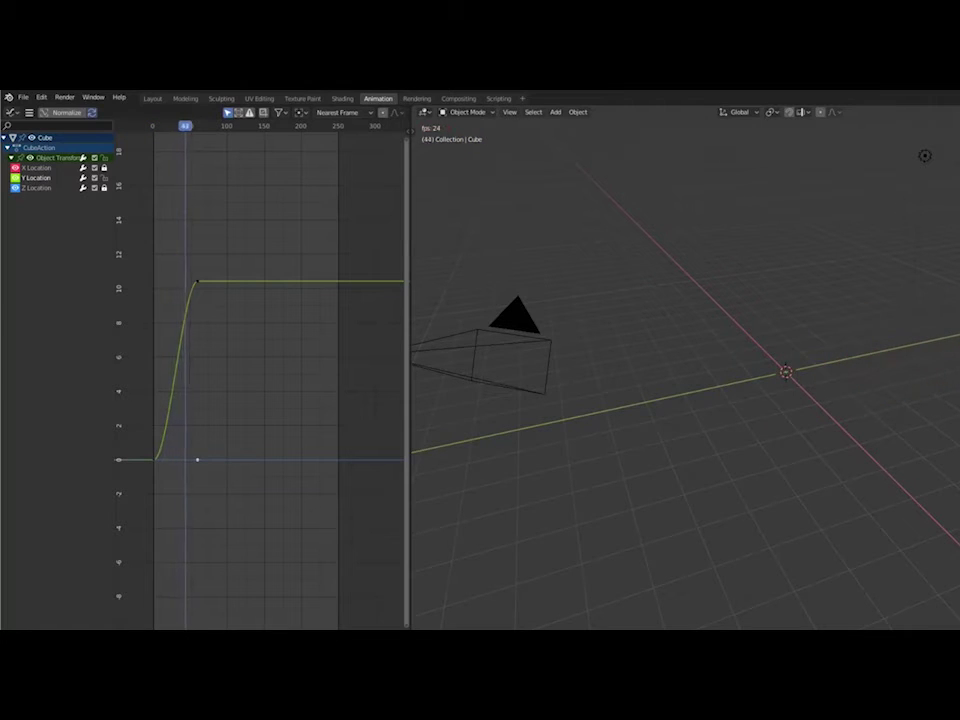
pyautogui.press('space')
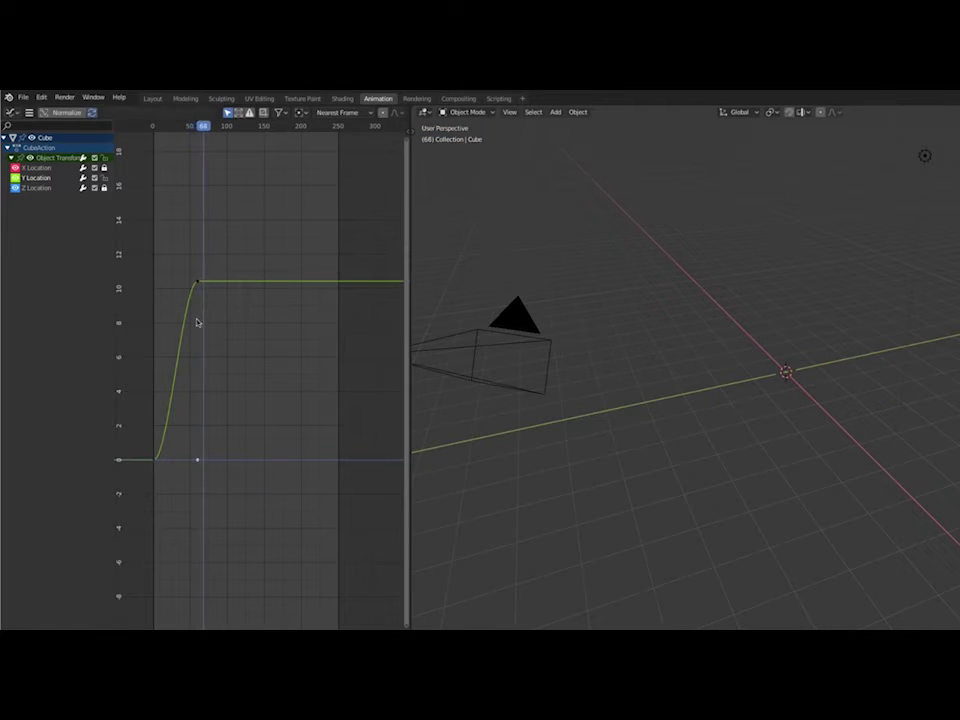
pyautogui.moveTo(204, 131); pyautogui.dragTo(153, 139)
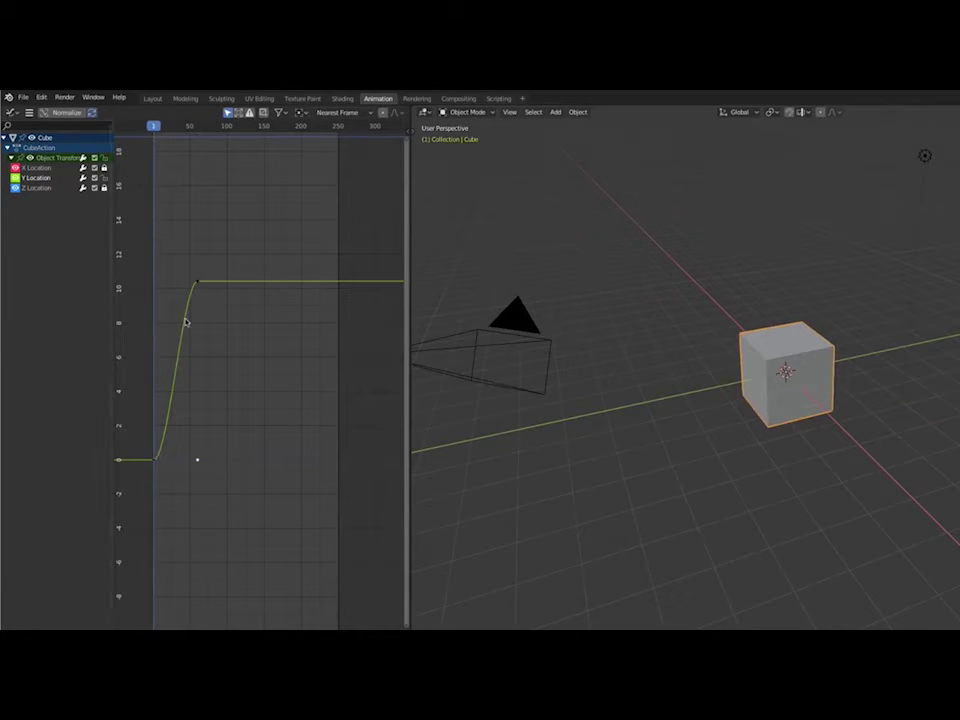
# Step: Tilt the handles of the Y Location keyframe at frame 60, lower the keyframe to about 1, and preview the motion
pyautogui.press('v')
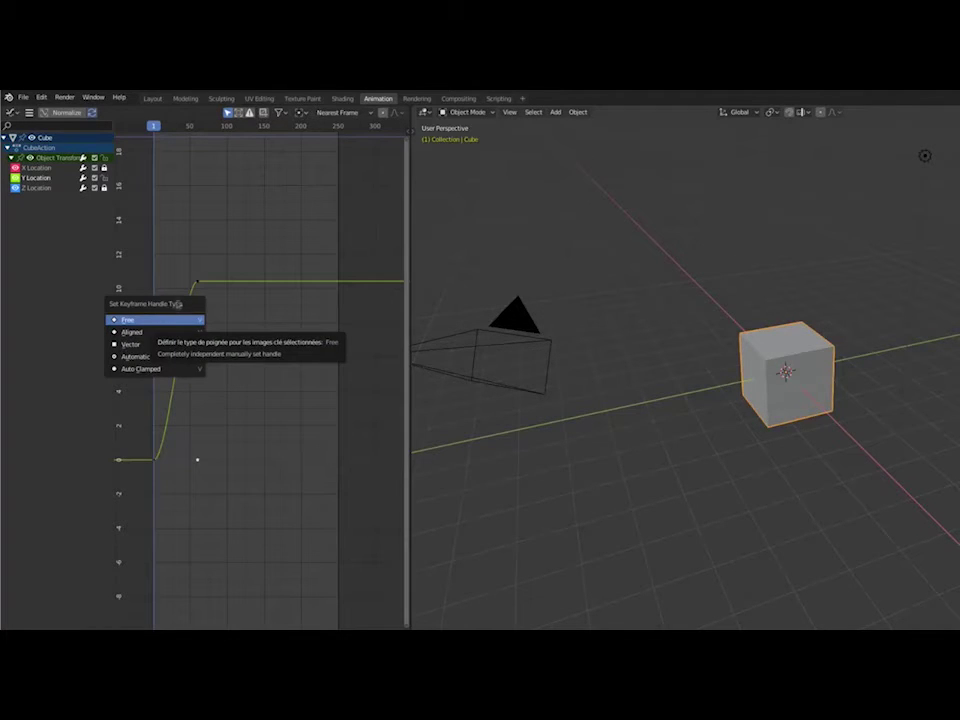
pyautogui.click(197, 285)
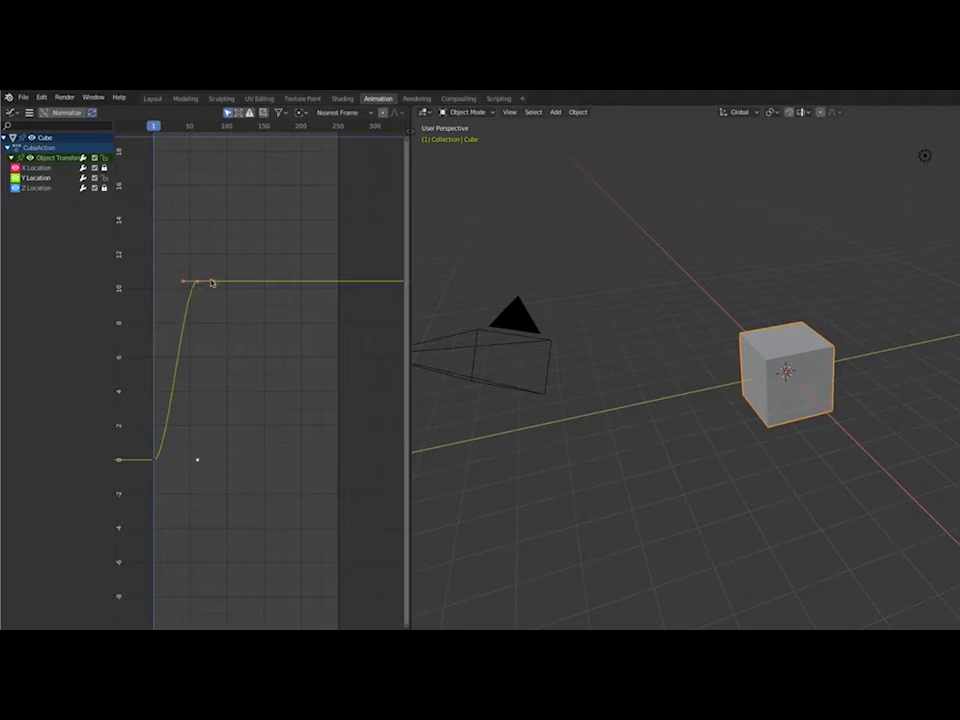
pyautogui.moveTo(210, 283); pyautogui.dragTo(207, 271)
pyautogui.moveTo(199, 283); pyautogui.dragTo(197, 450)
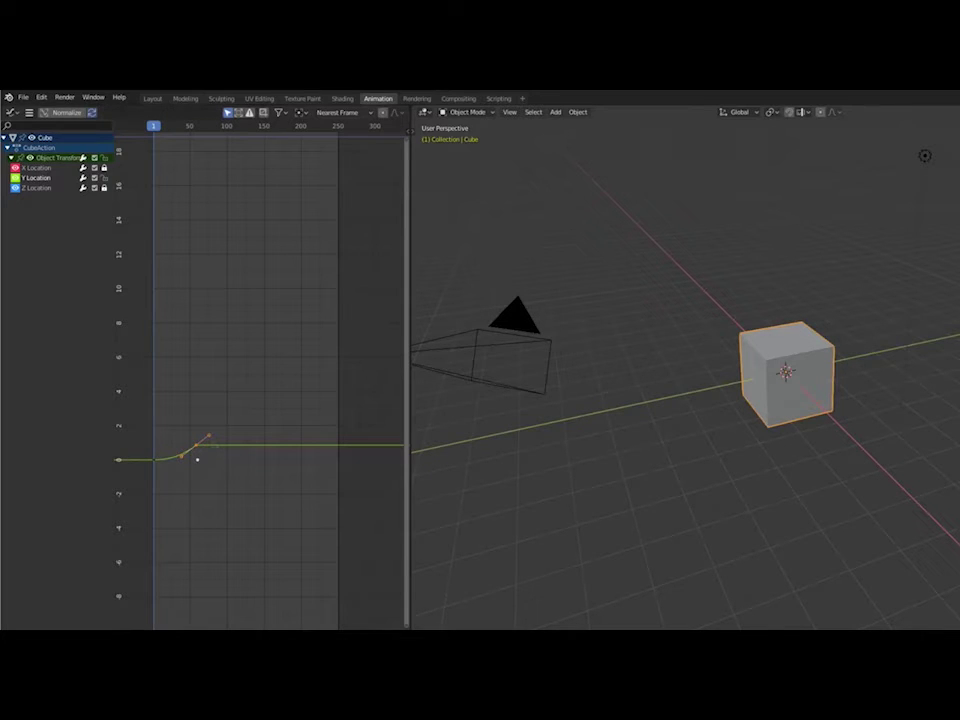
pyautogui.press('space')
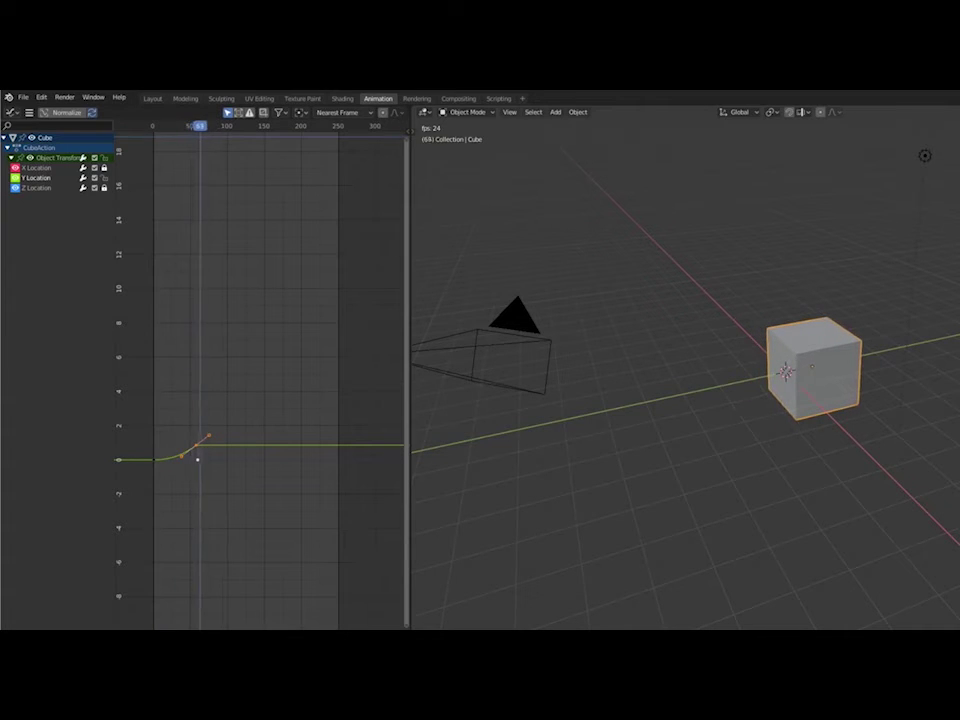
pyautogui.press('space')
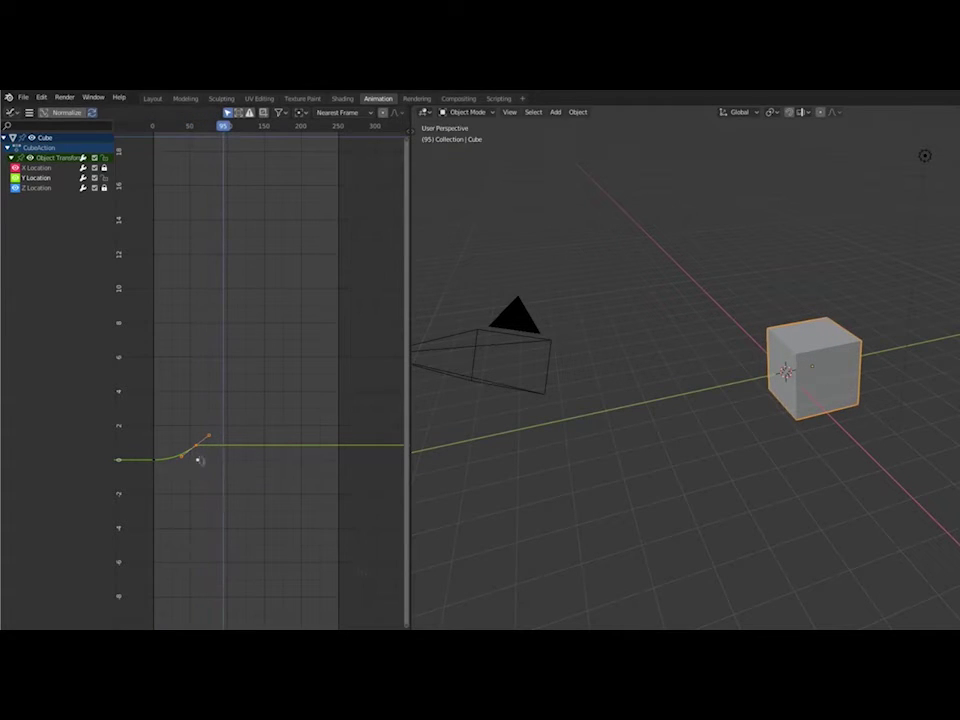
# Step: Move the Y Location curve's end keyframe to about frame 210 and a value of about 9, and replay the animation
pyautogui.press('g')
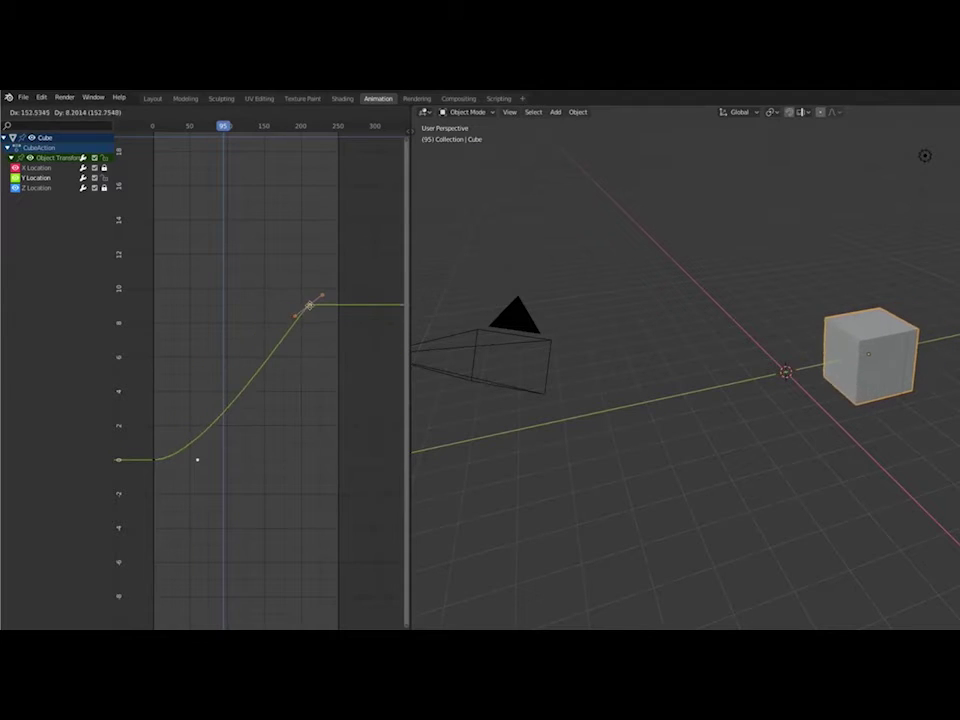
pyautogui.press('Return')
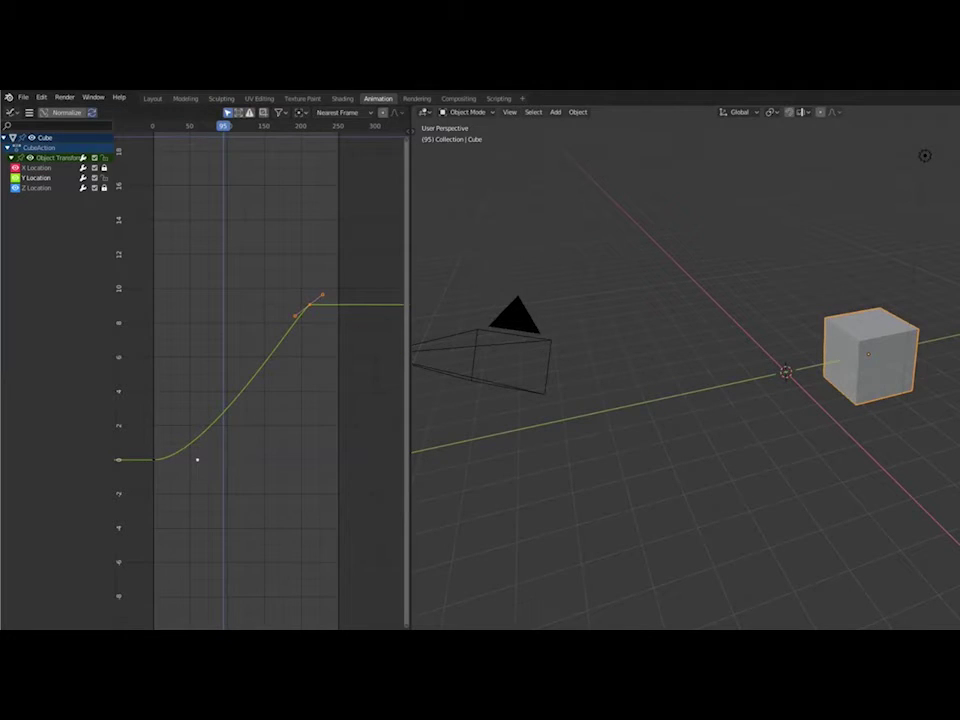
pyautogui.hotkey('shift', 'Left')
pyautogui.press('space')
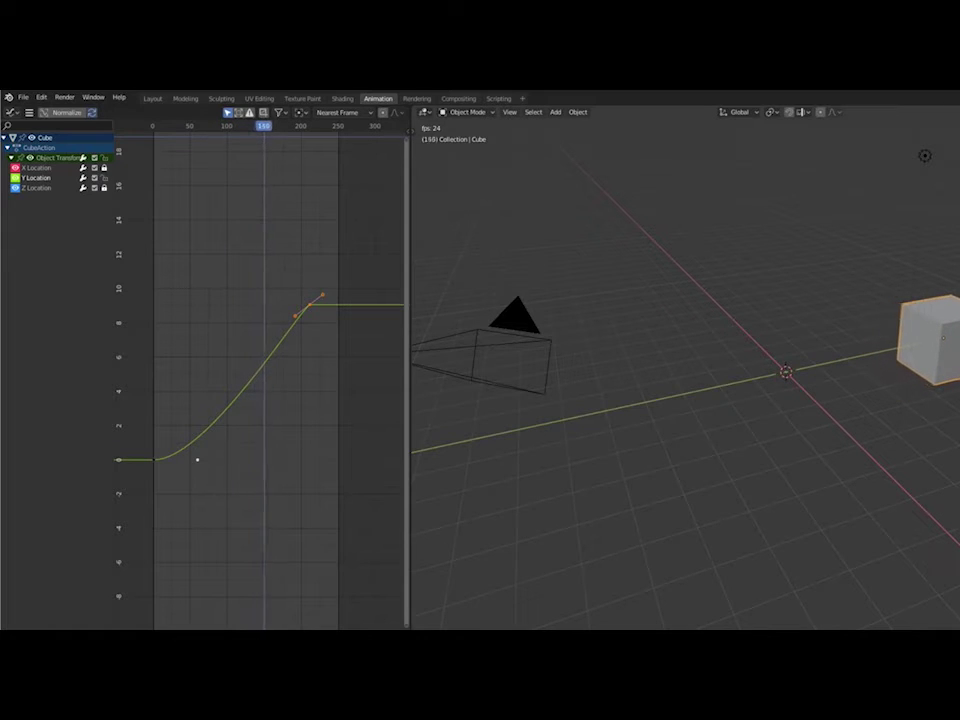
pyautogui.press('space')
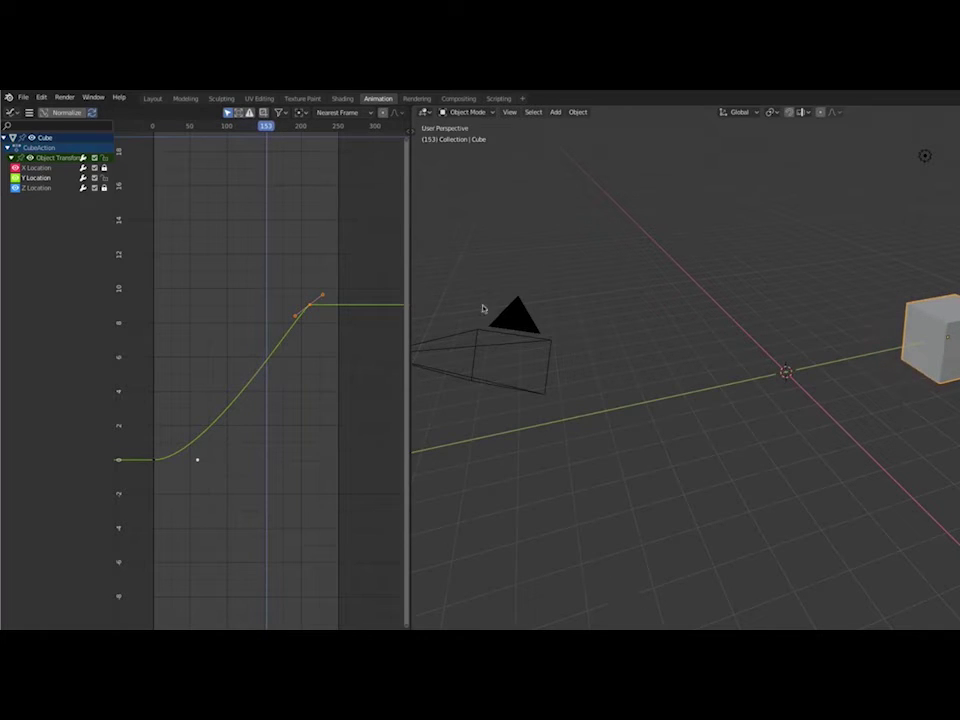
# Step: Set the handle type of the Y Location curve's end keyframe to Free
pyautogui.moveTo(297, 316); pyautogui.dragTo(302, 312)
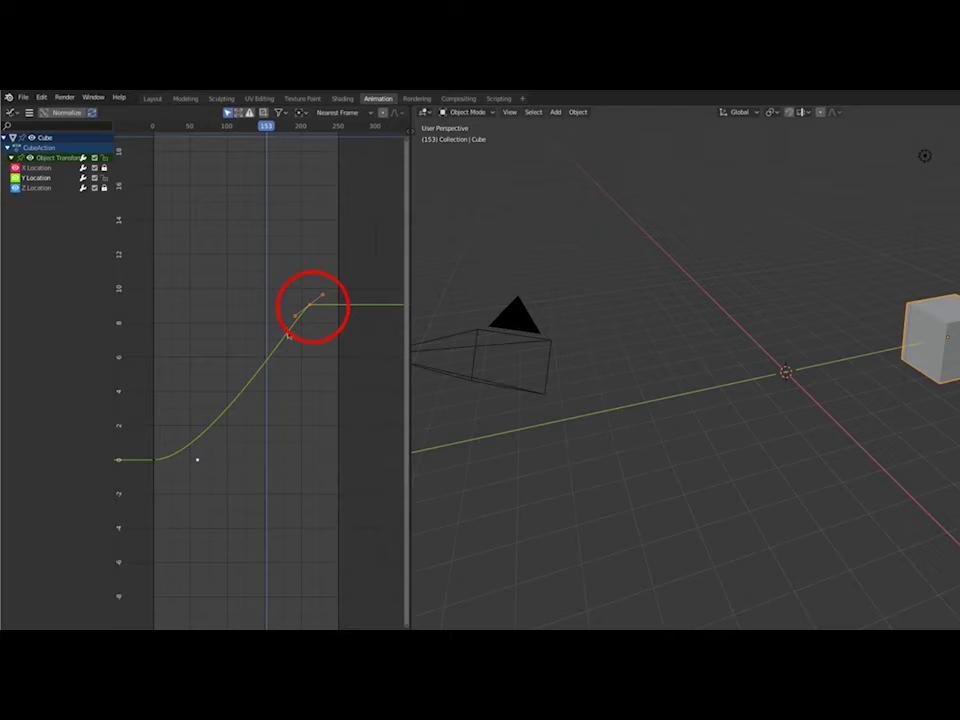
pyautogui.press('v')
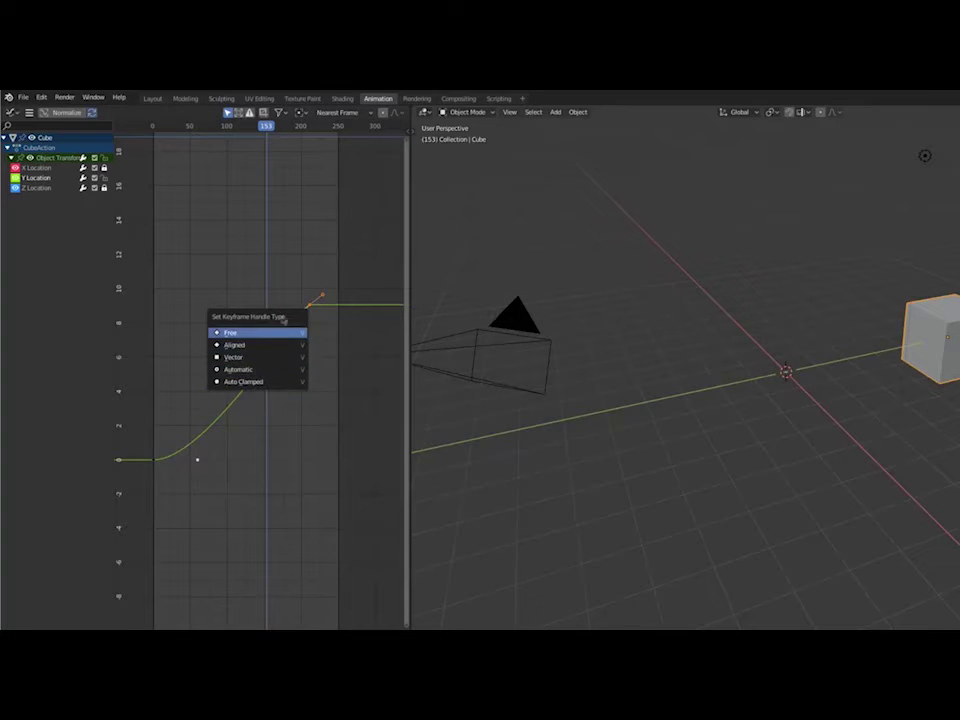
pyautogui.click(275, 332)
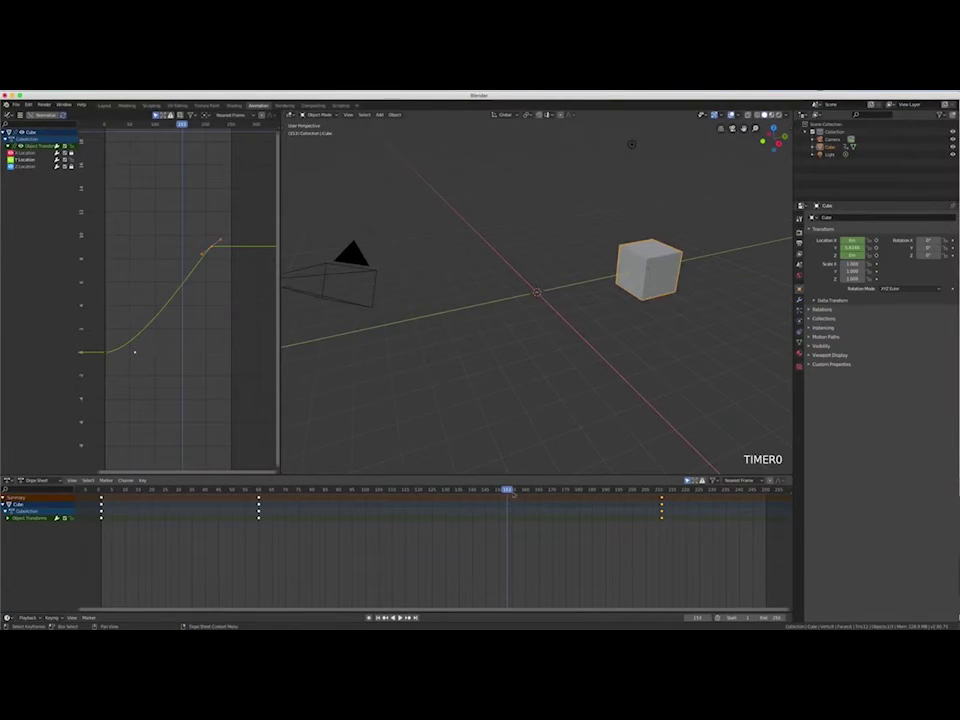
# Step: At frame 120, raise the cube along the Z axis and insert a Location keyframe
pyautogui.moveTo(508, 490); pyautogui.dragTo(421, 491)
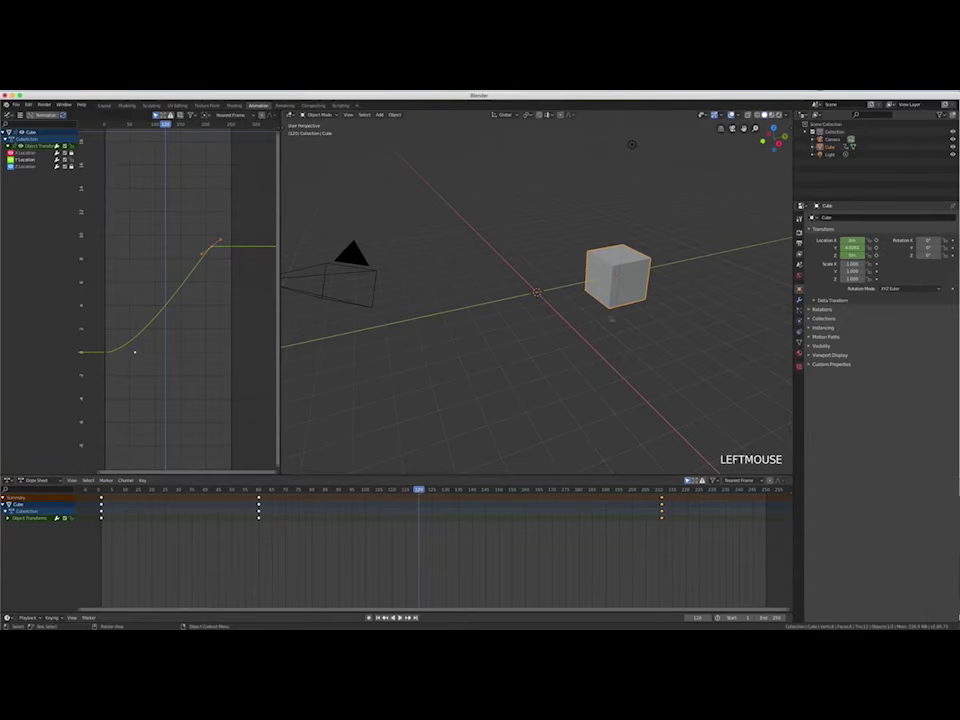
pyautogui.scroll(-3, 601, 318)
pyautogui.keyDown('shift'); pyautogui.moveTo(601, 318); pyautogui.dragTo(480, 345, button='middle'); pyautogui.keyUp('shift')
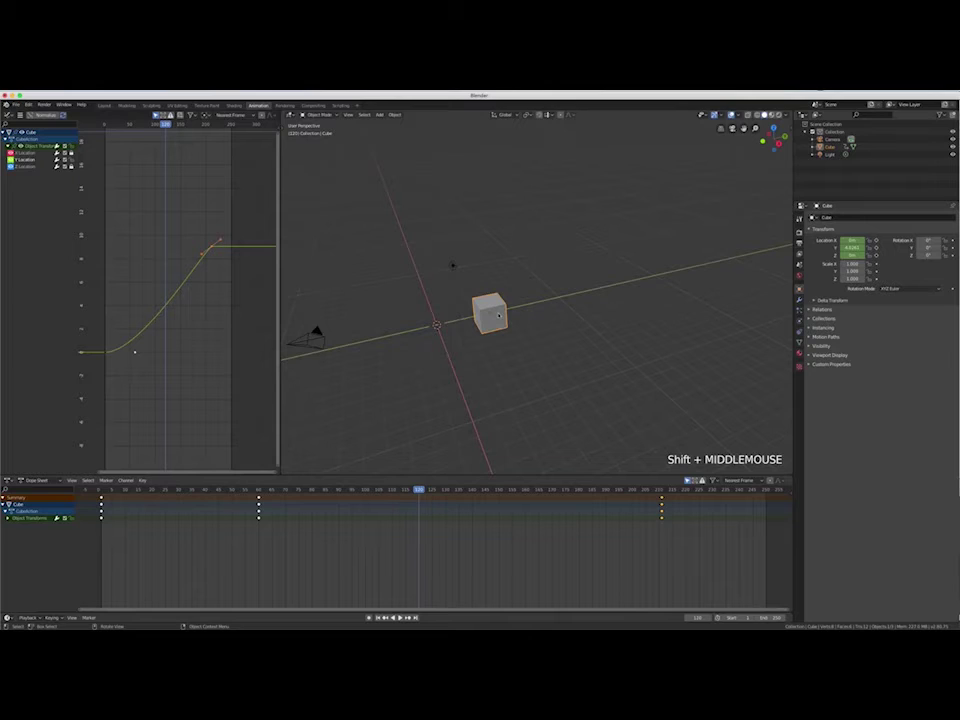
pyautogui.press('g')
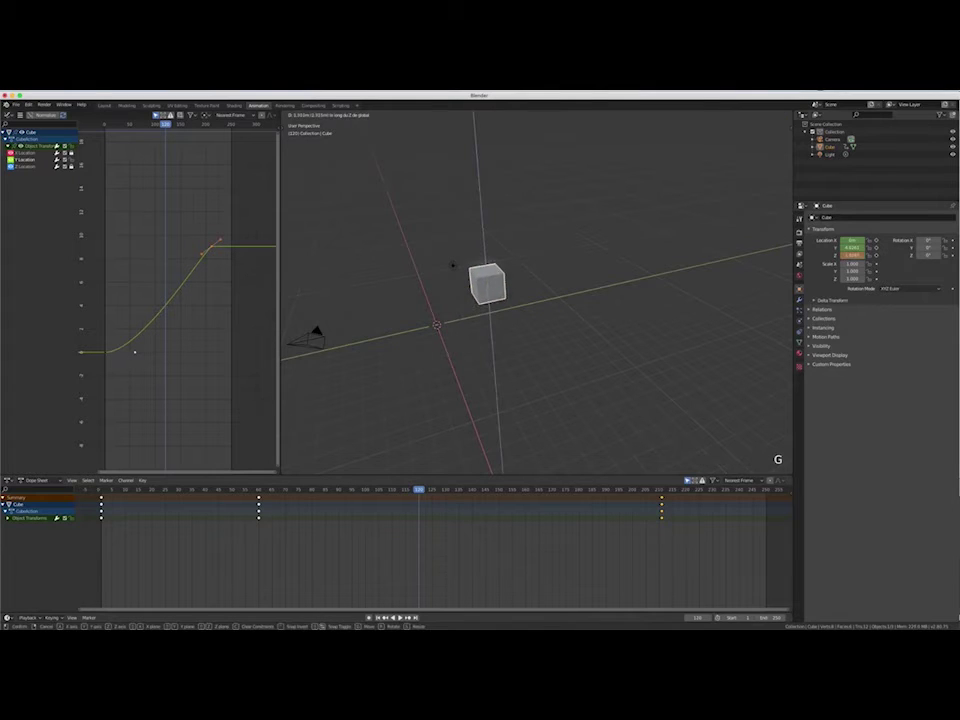
pyautogui.click(492, 233)
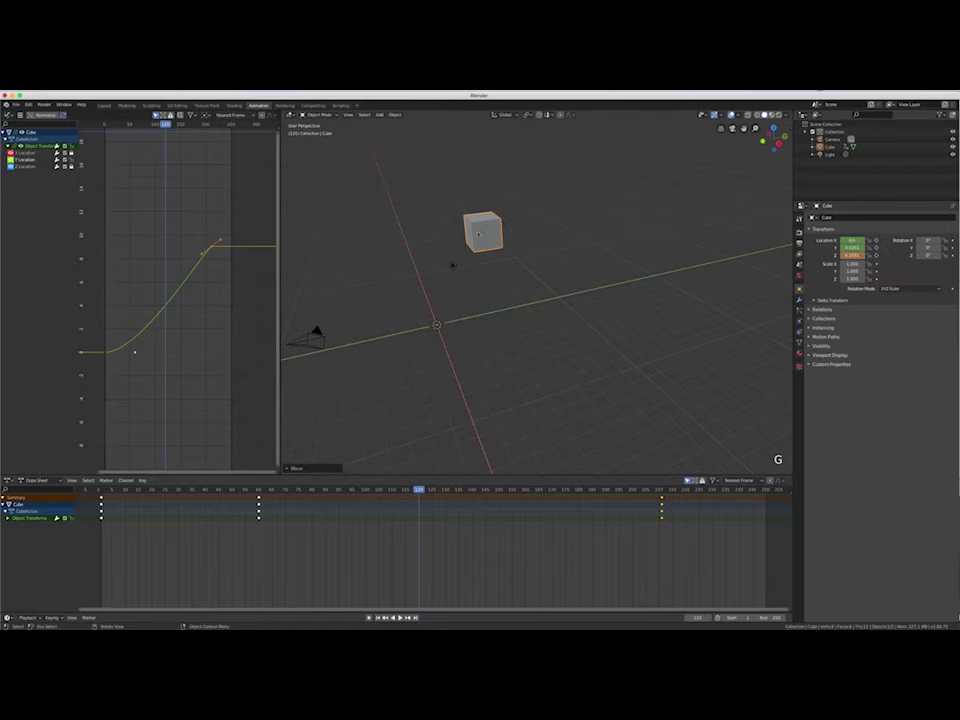
pyautogui.press('i')
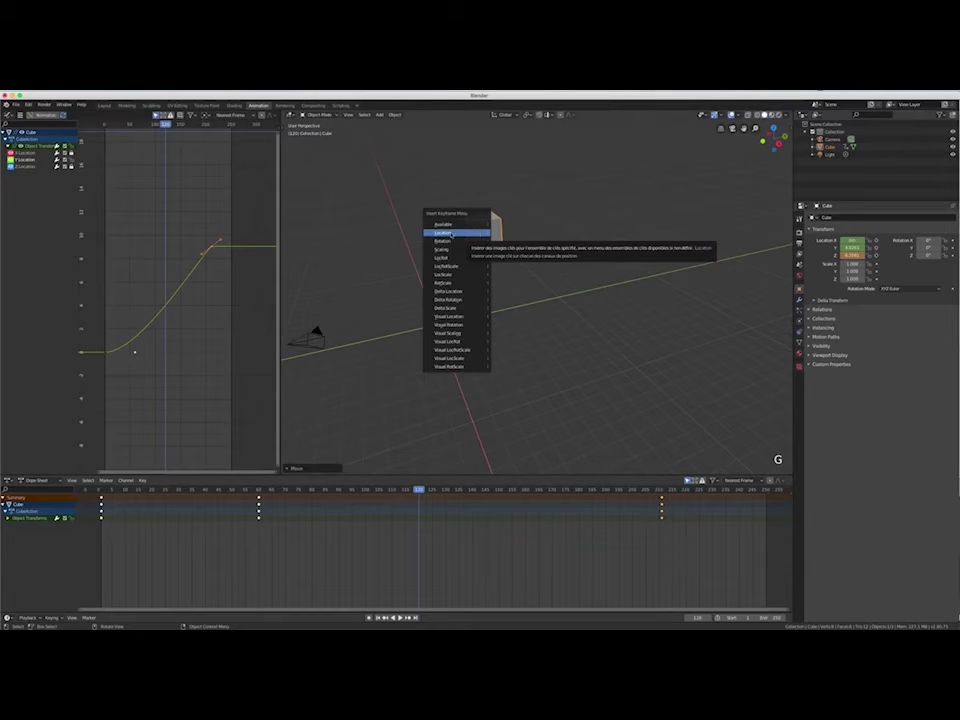
pyautogui.click(452, 233)
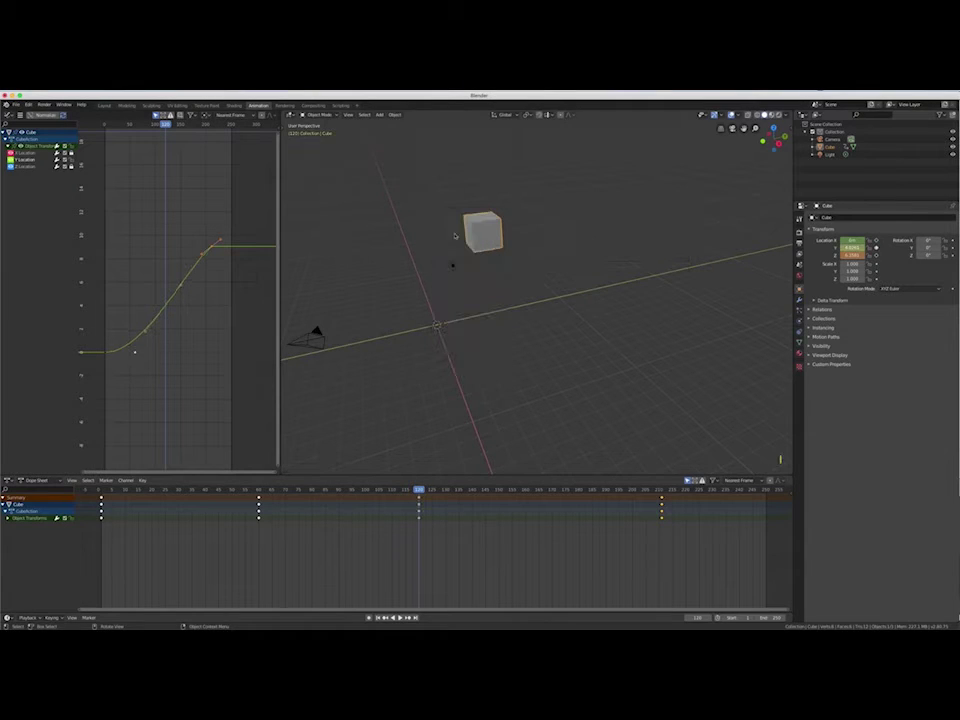
# Step: Unlock the X Location and Z Location channels, then play the animation from the start and stop it
pyautogui.scroll(-5, 195, 246)
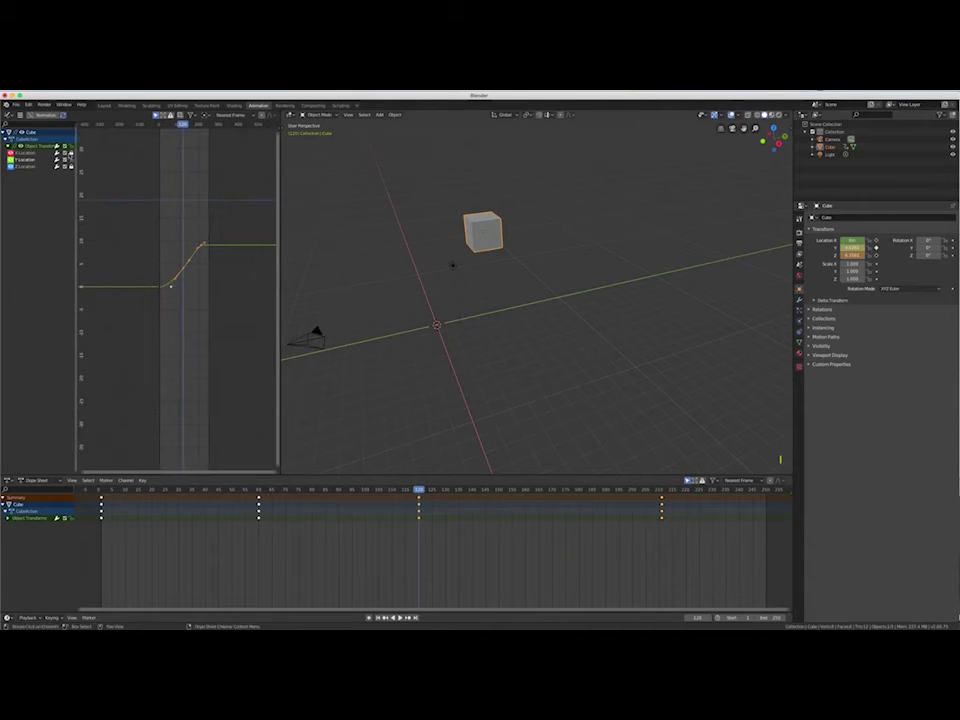
pyautogui.click(54, 120)
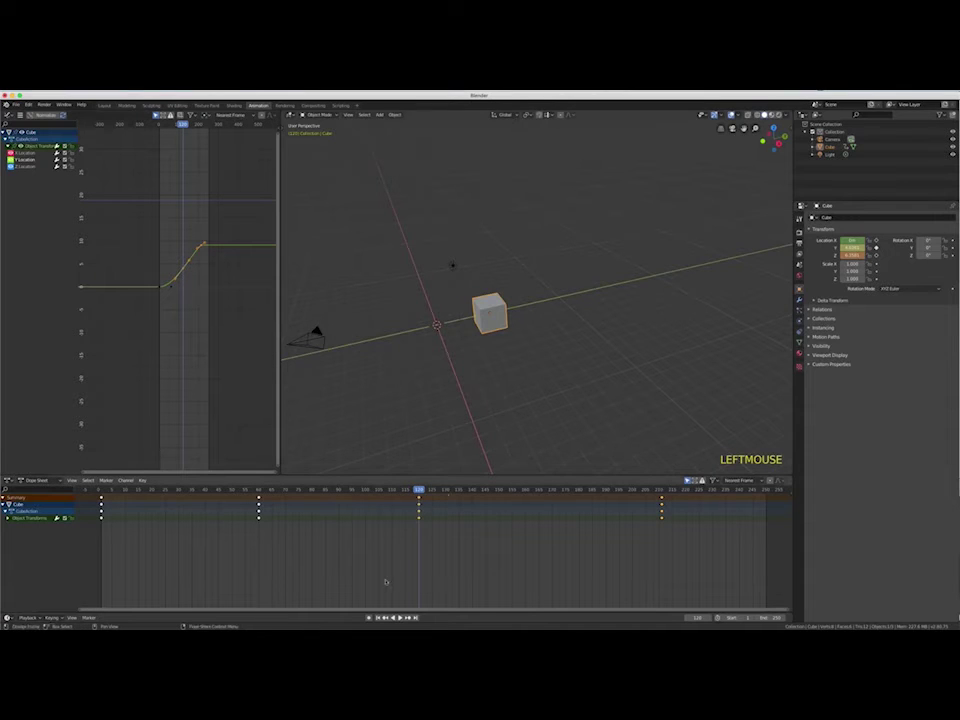
pyautogui.click(390, 618)
pyautogui.click(399, 618)
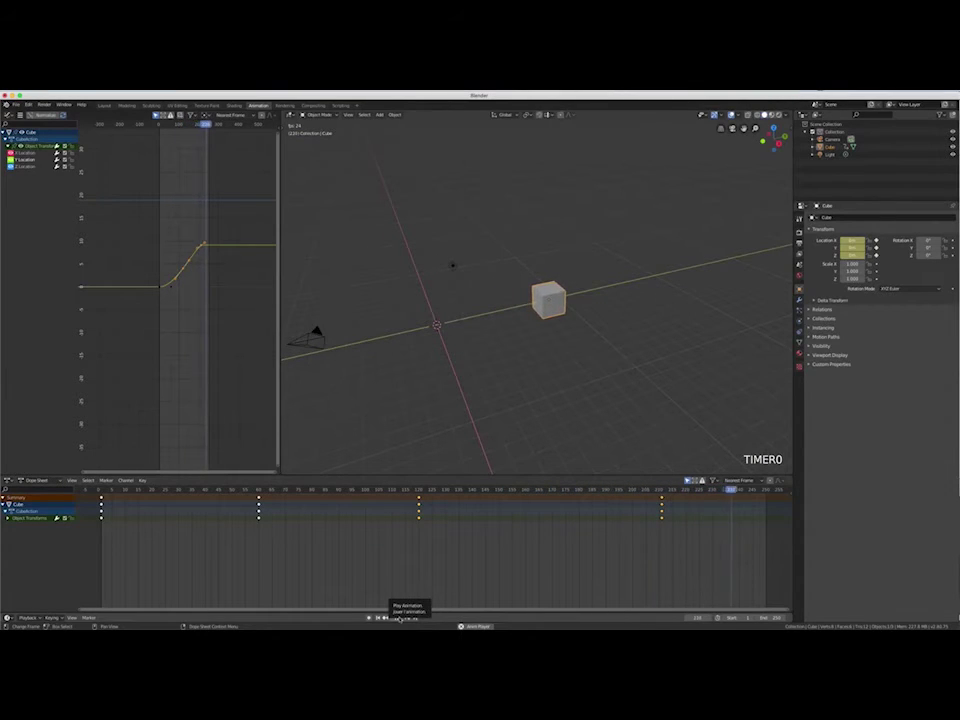
pyautogui.click(400, 617)
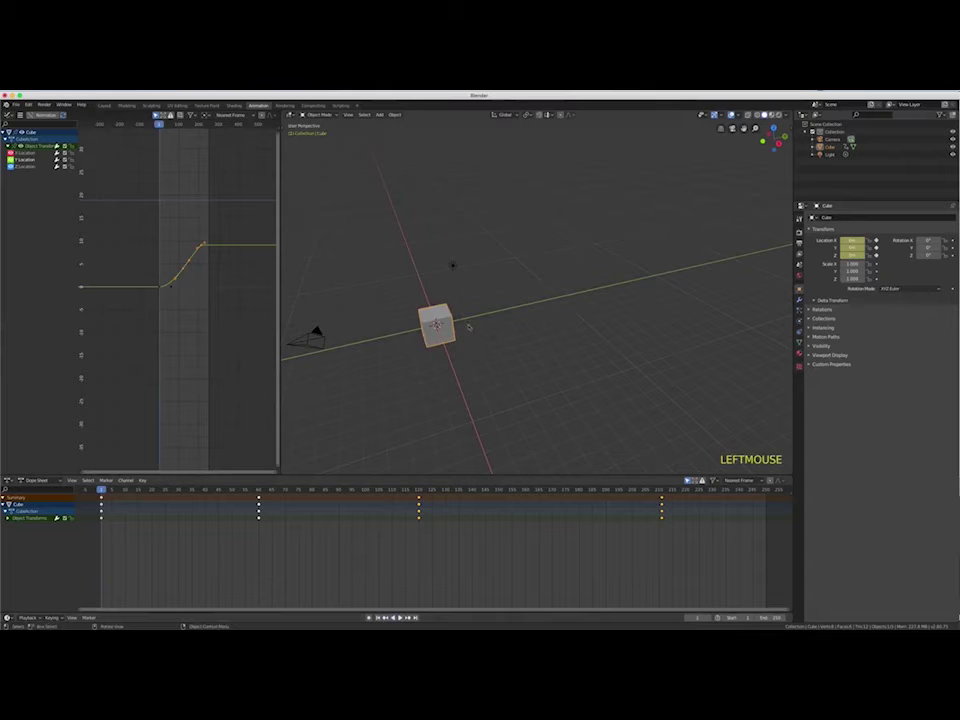
# Step: At frame 211, raise the cube about 8.5 m along the Z axis and insert a Location keyframe
pyautogui.click(661, 489)
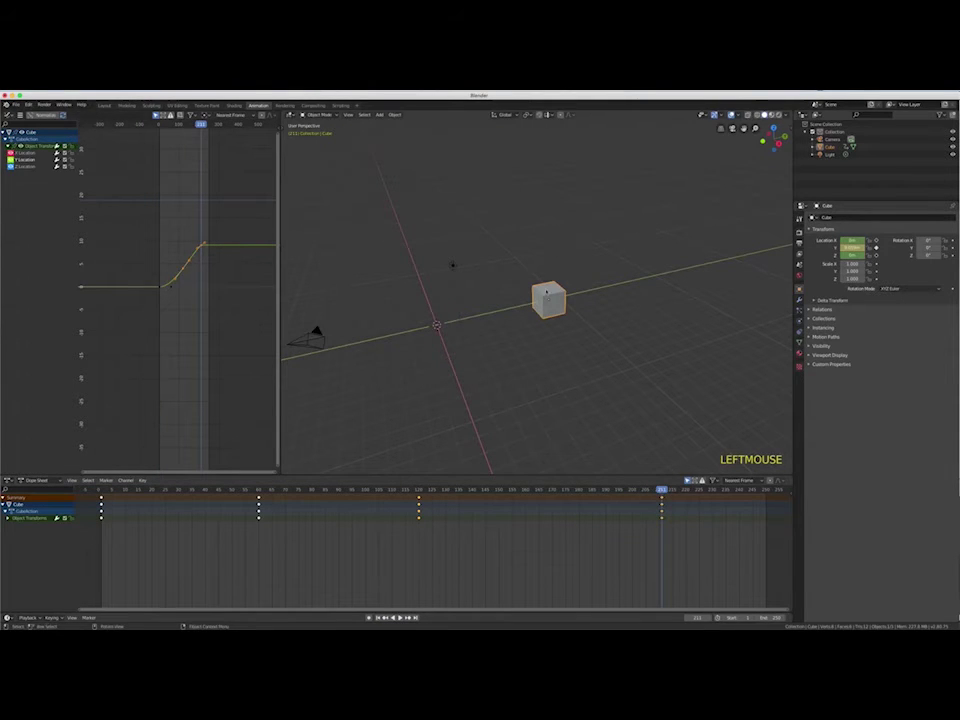
pyautogui.press('i')
pyautogui.click(540, 295)
pyautogui.moveTo(580, 316); pyautogui.dragTo(548, 301, button='middle')
pyautogui.scroll(1, 548, 301)
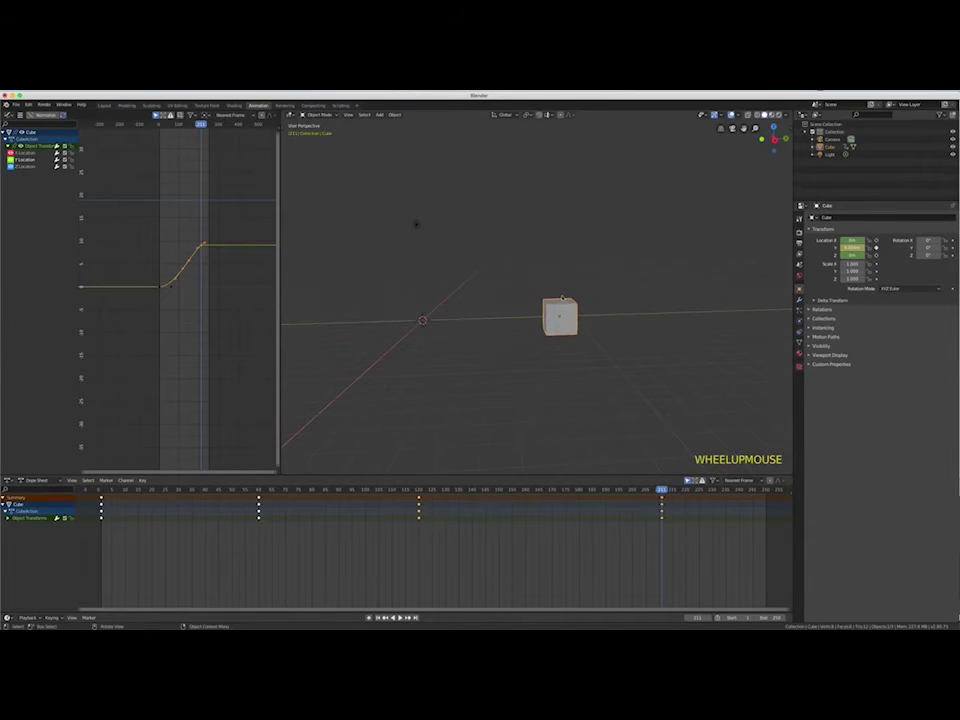
pyautogui.press('g')
pyautogui.press('z')
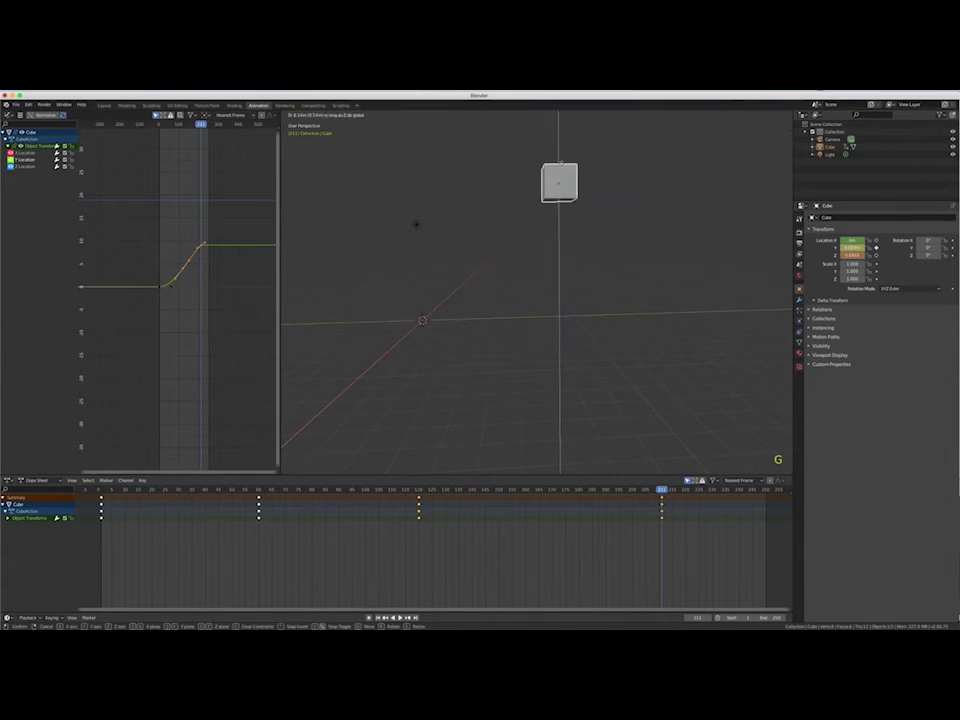
pyautogui.click(561, 193)
pyautogui.press('i')
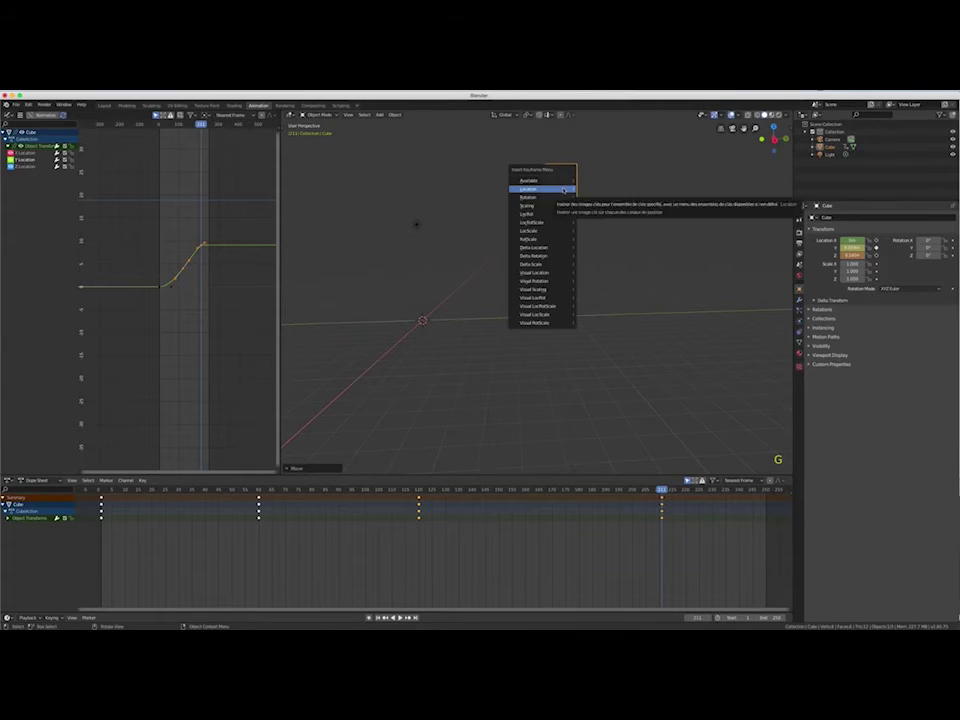
pyautogui.click(563, 190)
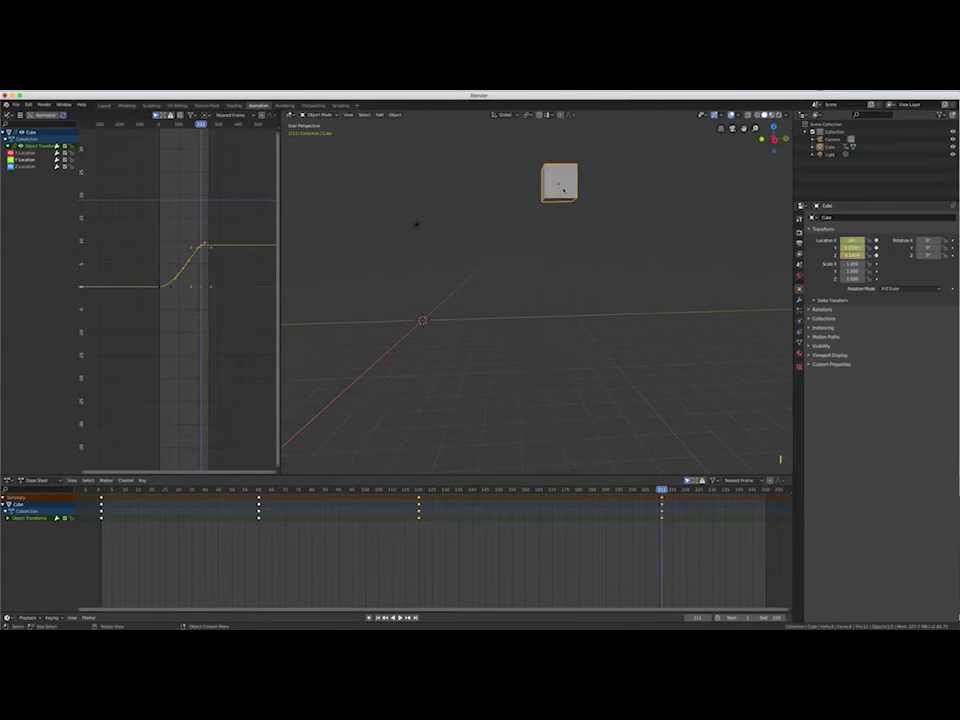
# Step: Return to frame 1 and select only the Z Location curve in the Graph Editor
pyautogui.click(377, 617)
pyautogui.scroll(-2, 540, 330)
pyautogui.moveTo(540, 330); pyautogui.dragTo(585, 340, button='middle')
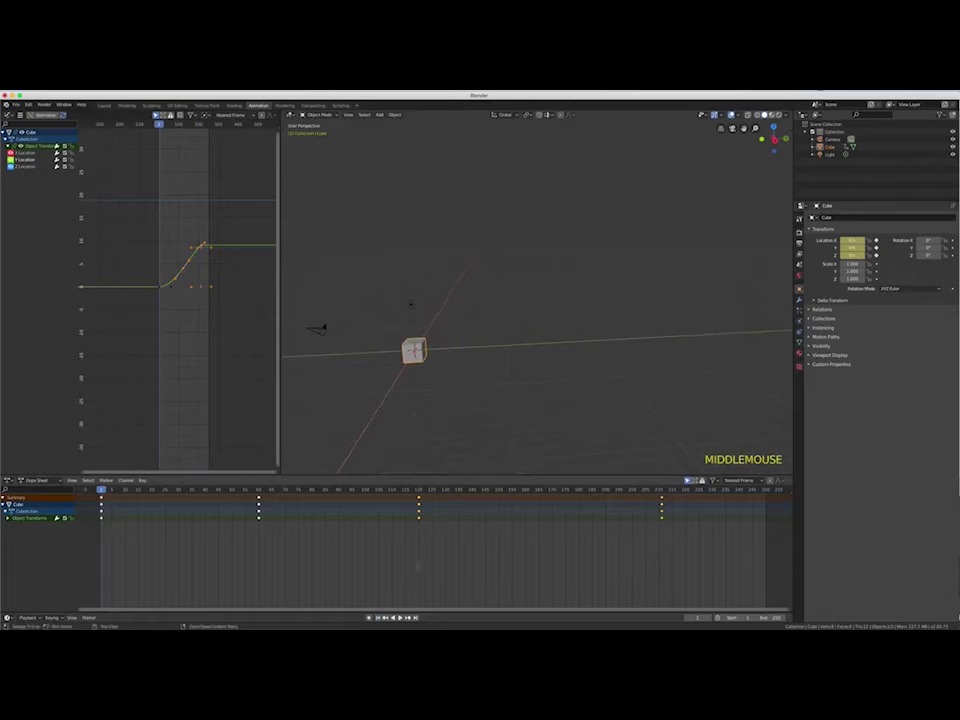
pyautogui.scroll(5, 199, 247)
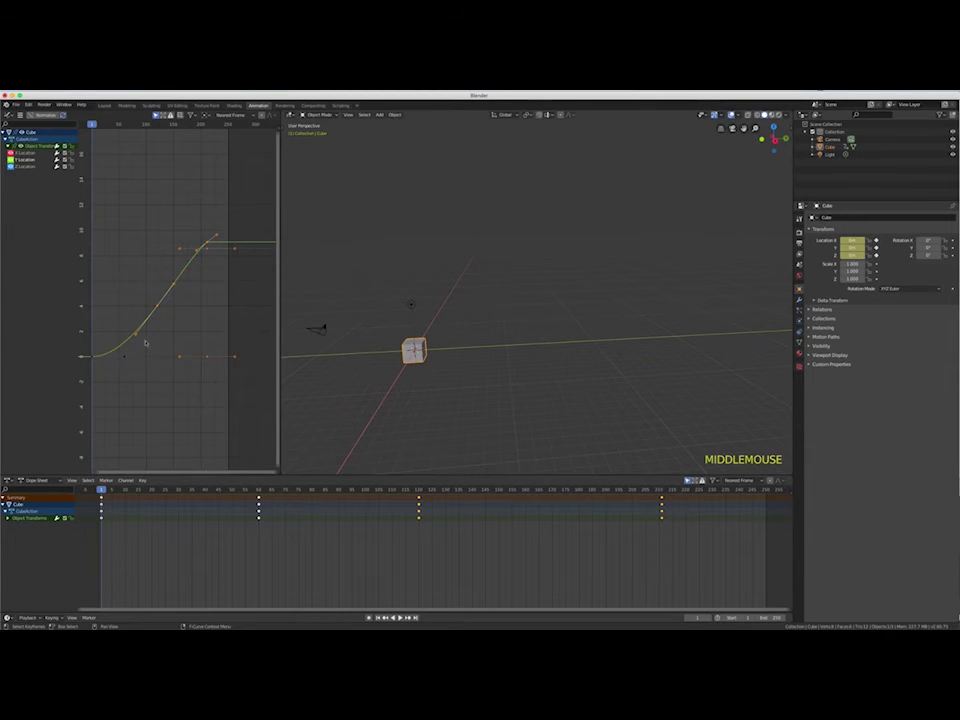
pyautogui.click(145, 343)
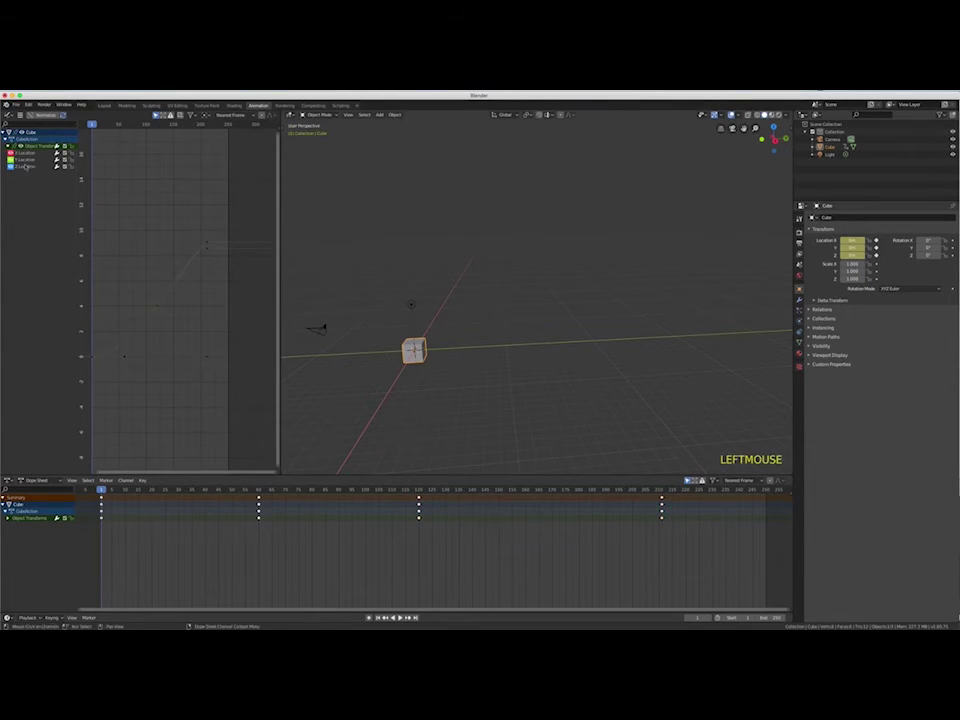
pyautogui.click(207, 251)
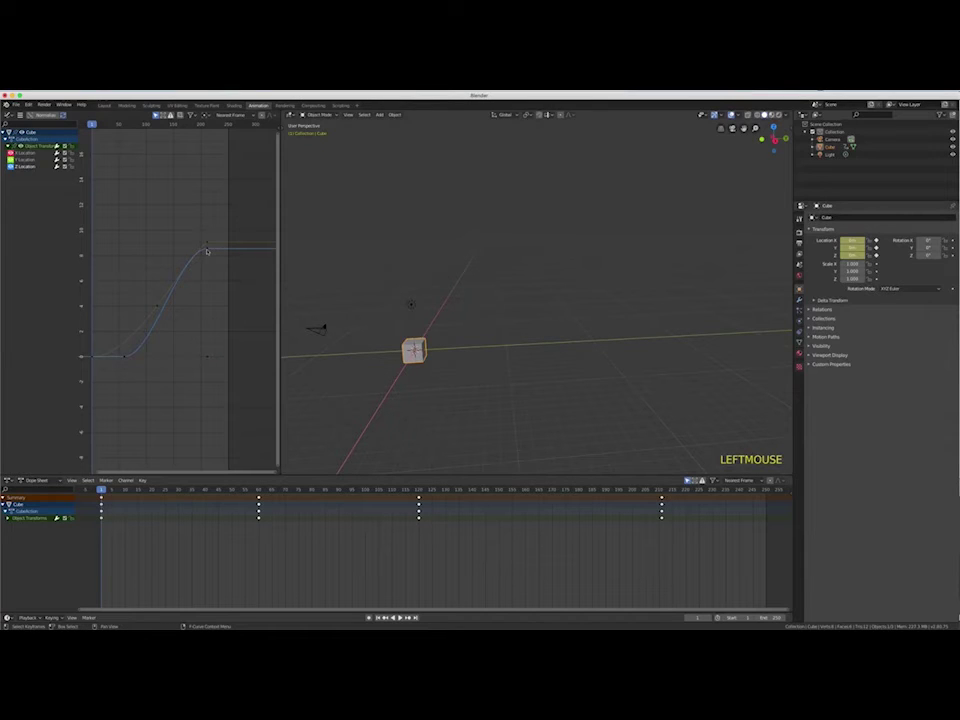
# Step: Play the animation to compare the cube's rise with the Z Location curve, and stop playback
pyautogui.click(398, 617)
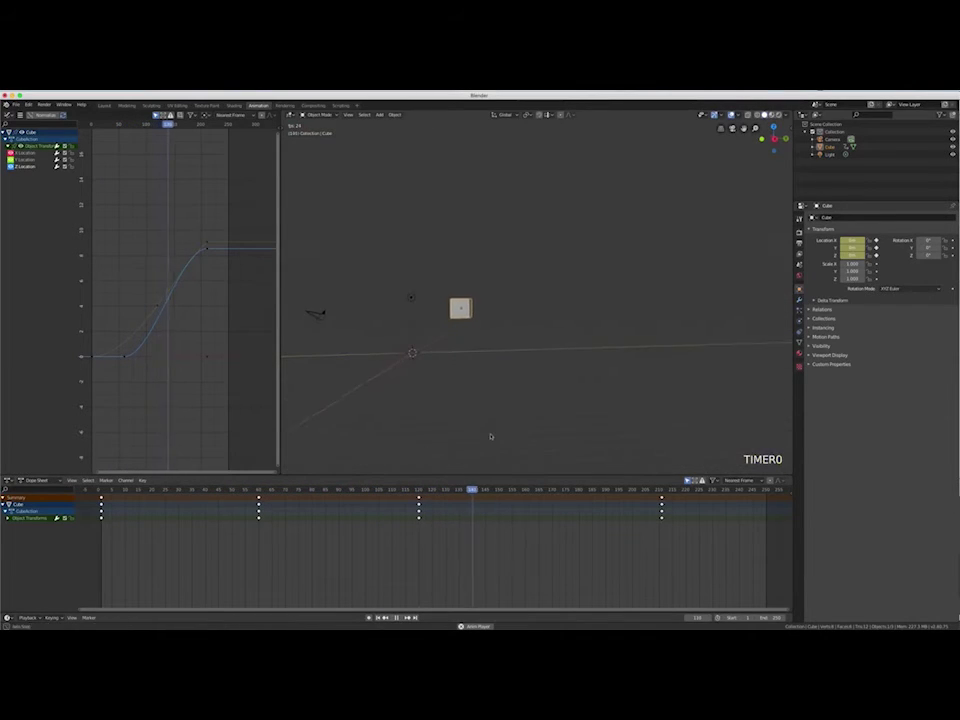
pyautogui.scroll(-5, 490, 436)
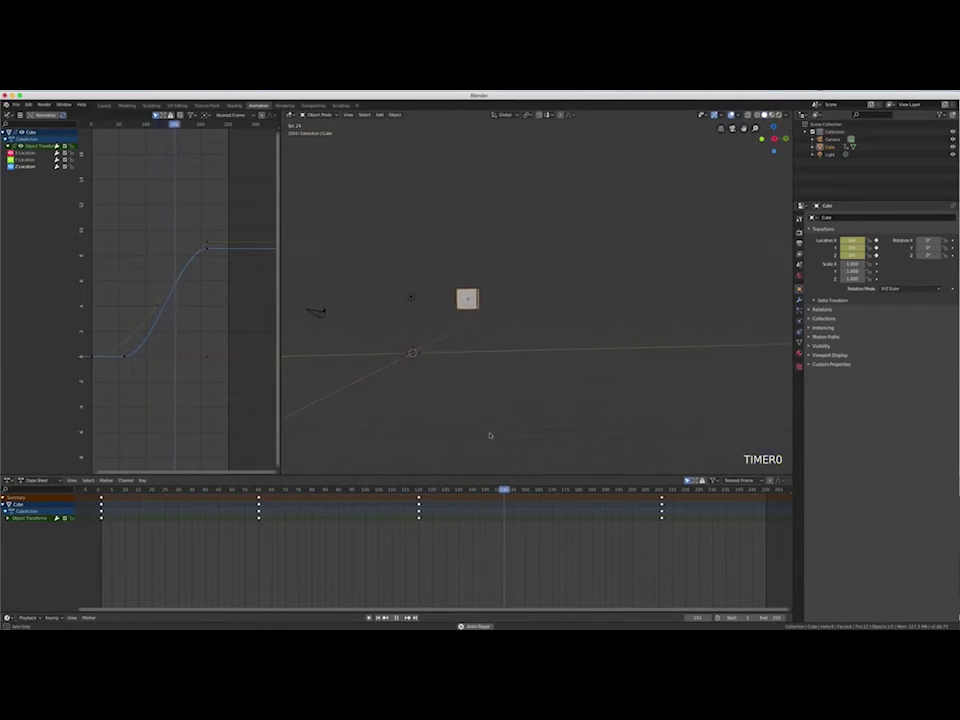
pyautogui.click(397, 617)
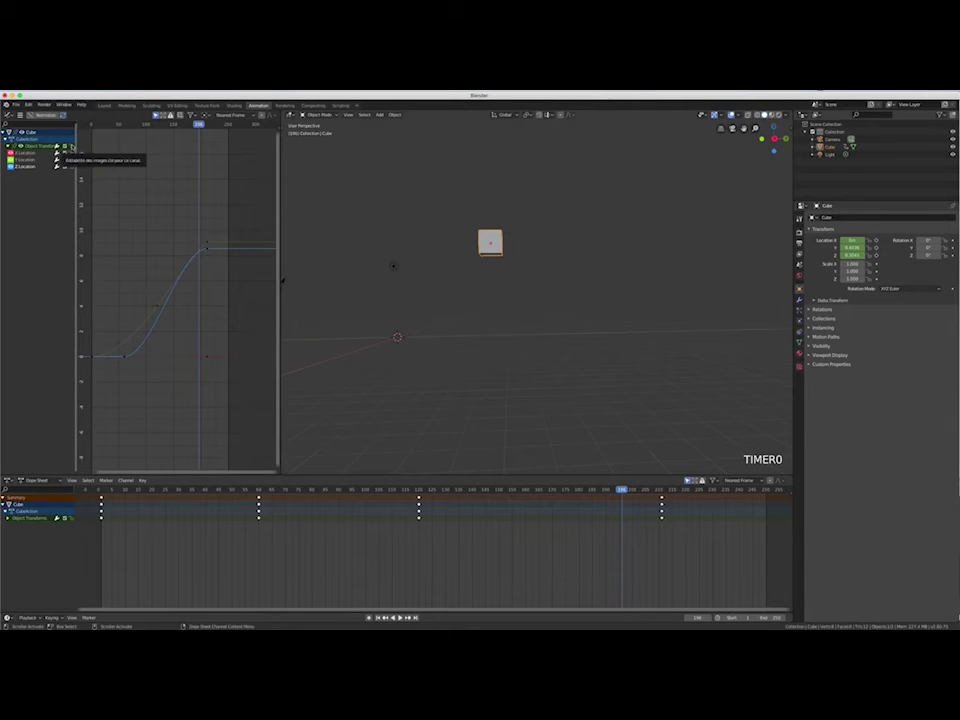
# Step: Switch back to the Layout workspace and start a new General file, discarding the unsaved changes
pyautogui.click(104, 105)
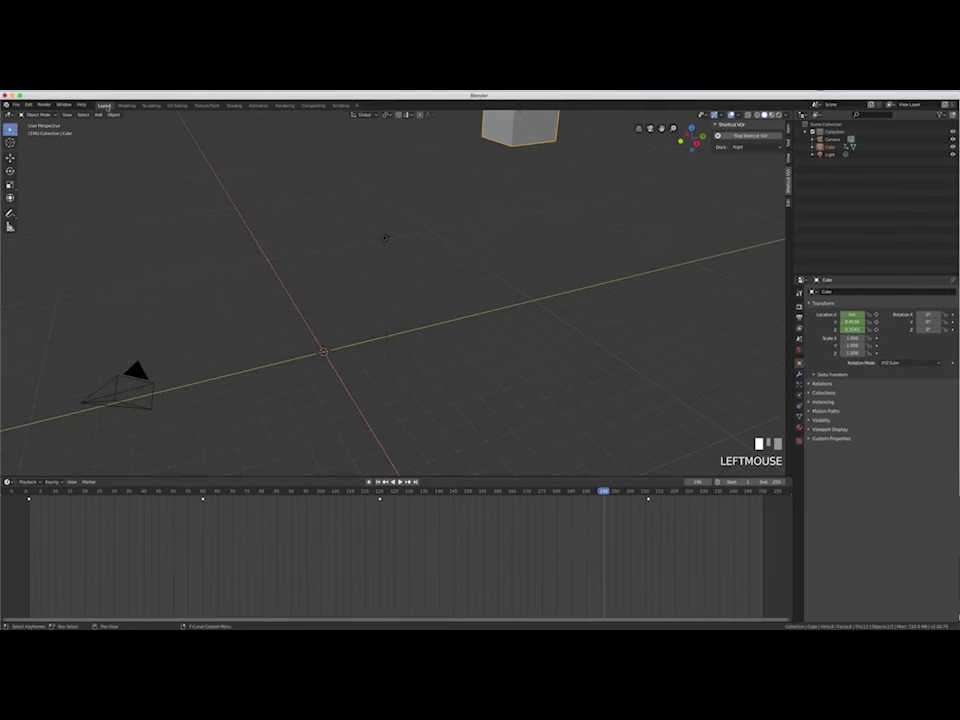
pyautogui.scroll(-3, 380, 236)
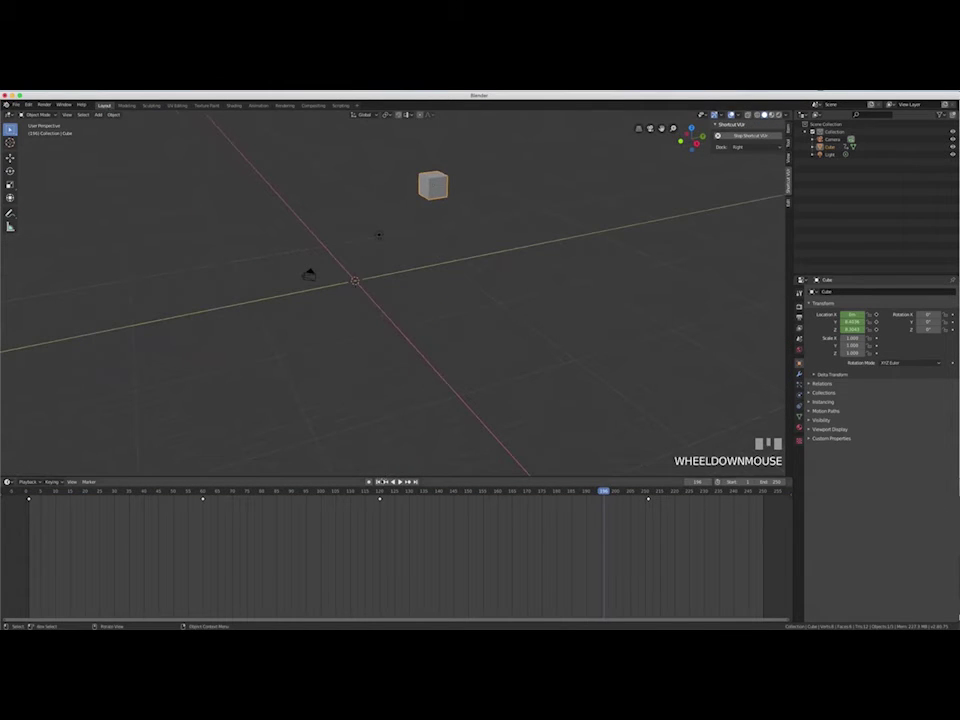
pyautogui.click(28, 491)
pyautogui.moveTo(459, 294)
pyautogui.mouseDown(button='middle')
pyautogui.moveTo(435, 286)
pyautogui.moveTo(444, 281)
pyautogui.mouseUp(button='middle')
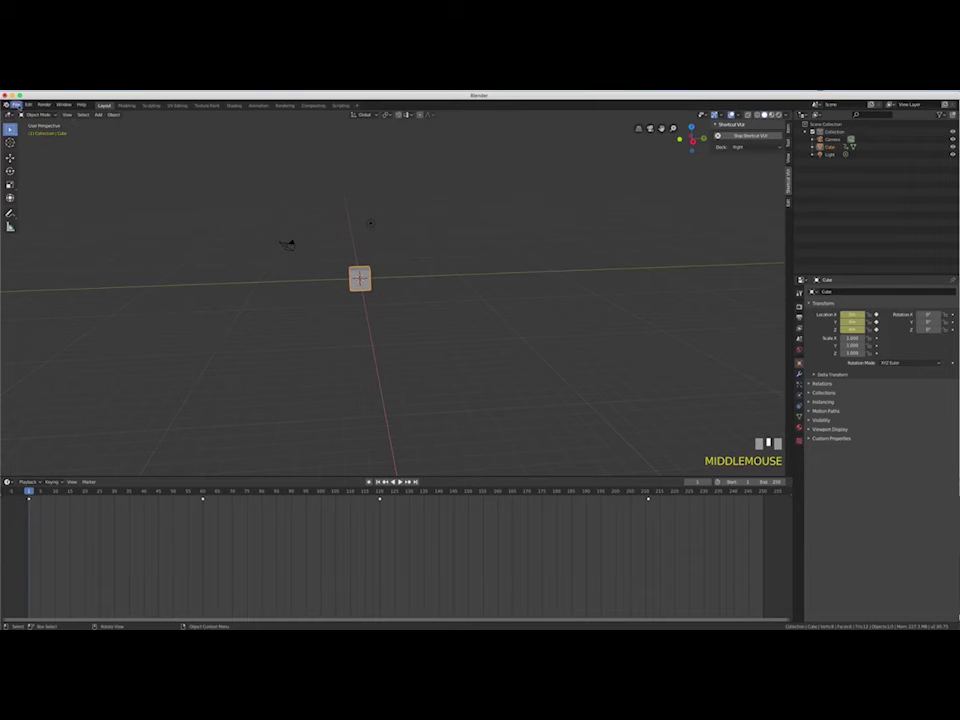
pyautogui.click(16, 104)
pyautogui.moveTo(26, 116)
pyautogui.click(92, 112)
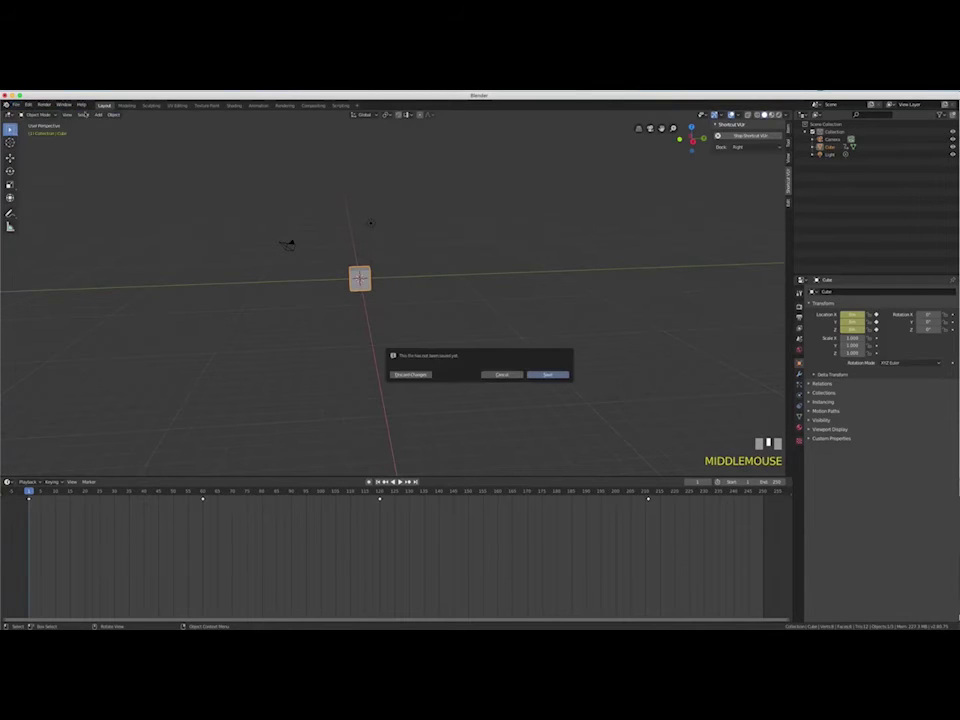
pyautogui.click(410, 374)
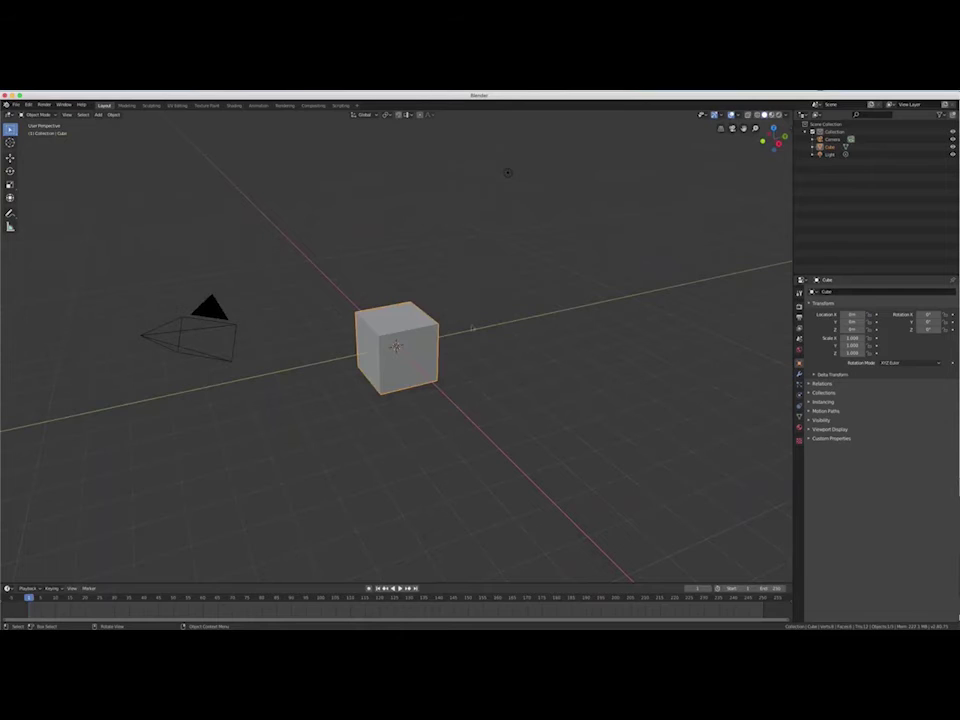
# Step: Set the Base Color of the cube's material to a saturated blue
pyautogui.moveTo(471, 328)
pyautogui.mouseDown(button='middle')
pyautogui.moveTo(444, 336)
pyautogui.moveTo(480, 330)
pyautogui.mouseUp(button='middle')
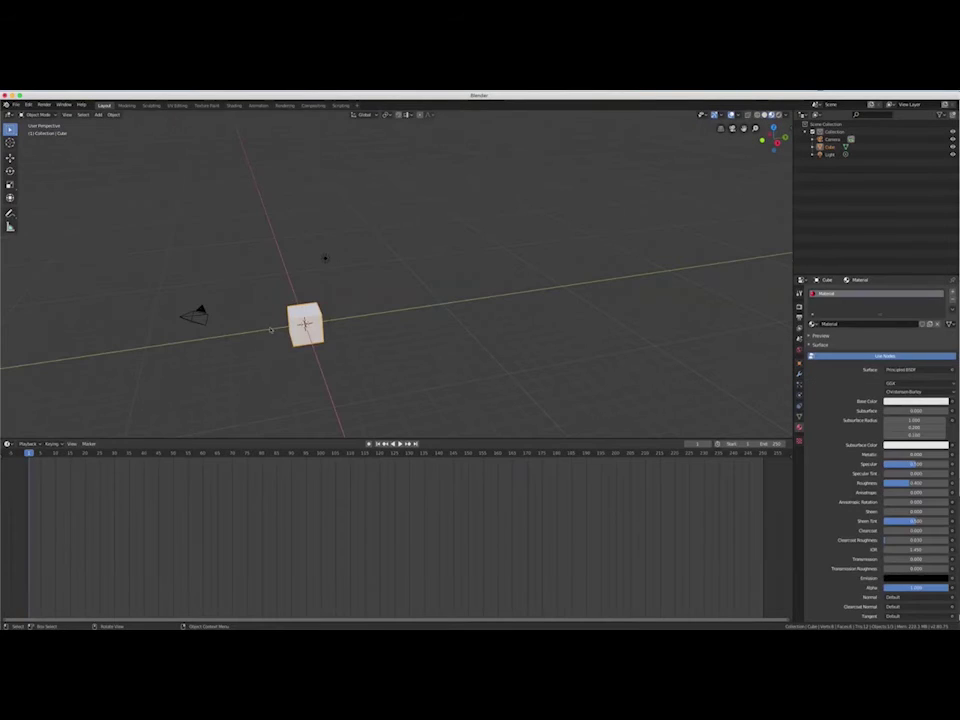
pyautogui.scroll(4, 310, 341)
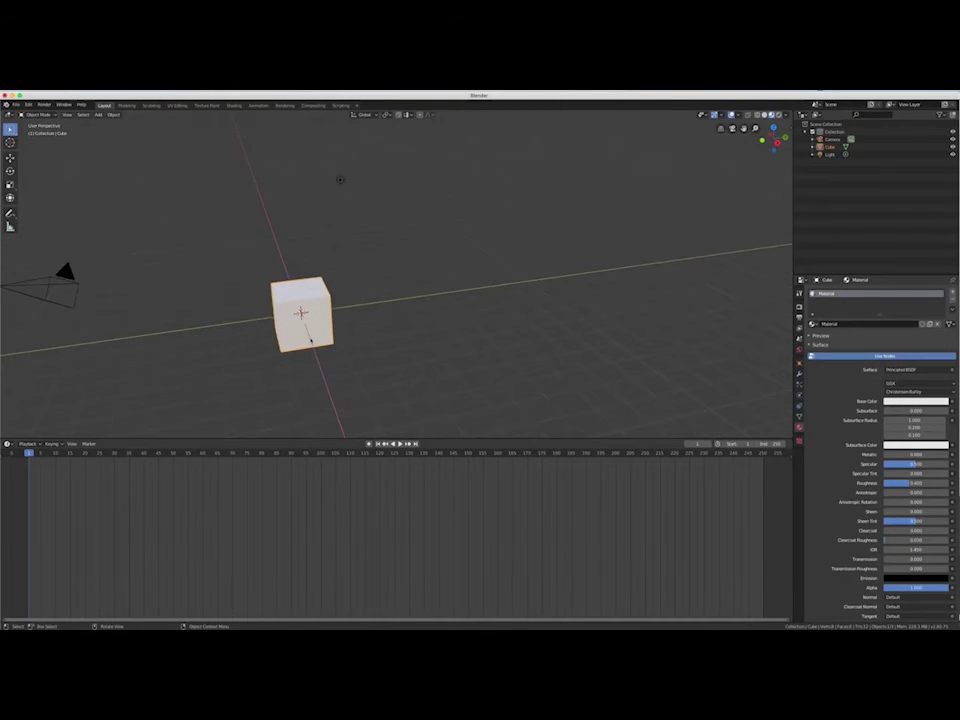
pyautogui.scroll(-3, 310, 341)
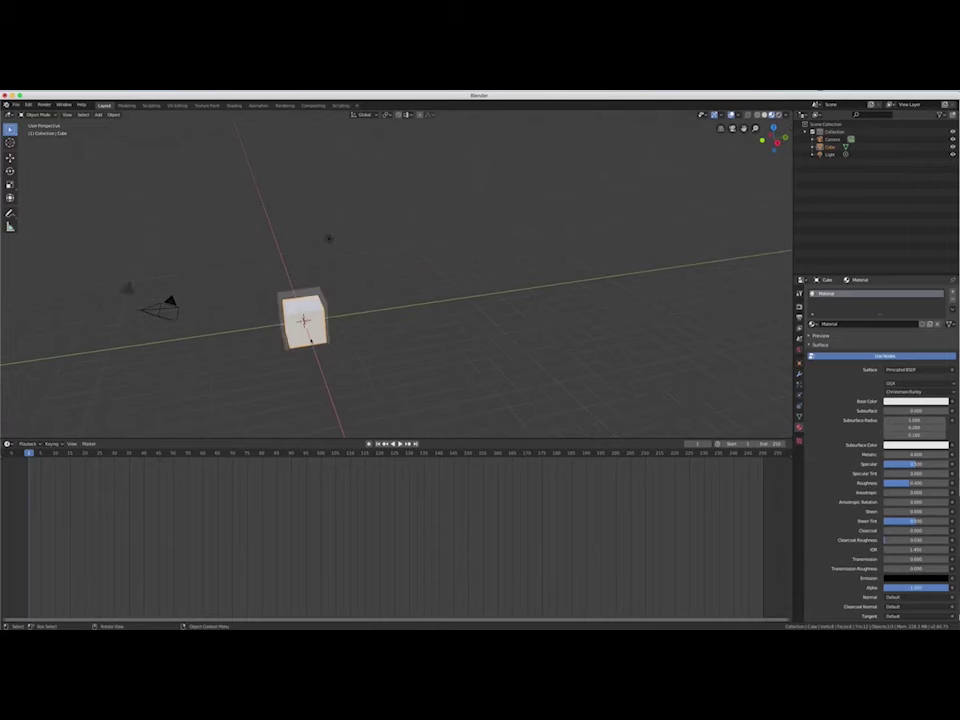
pyautogui.scroll(3, 310, 341)
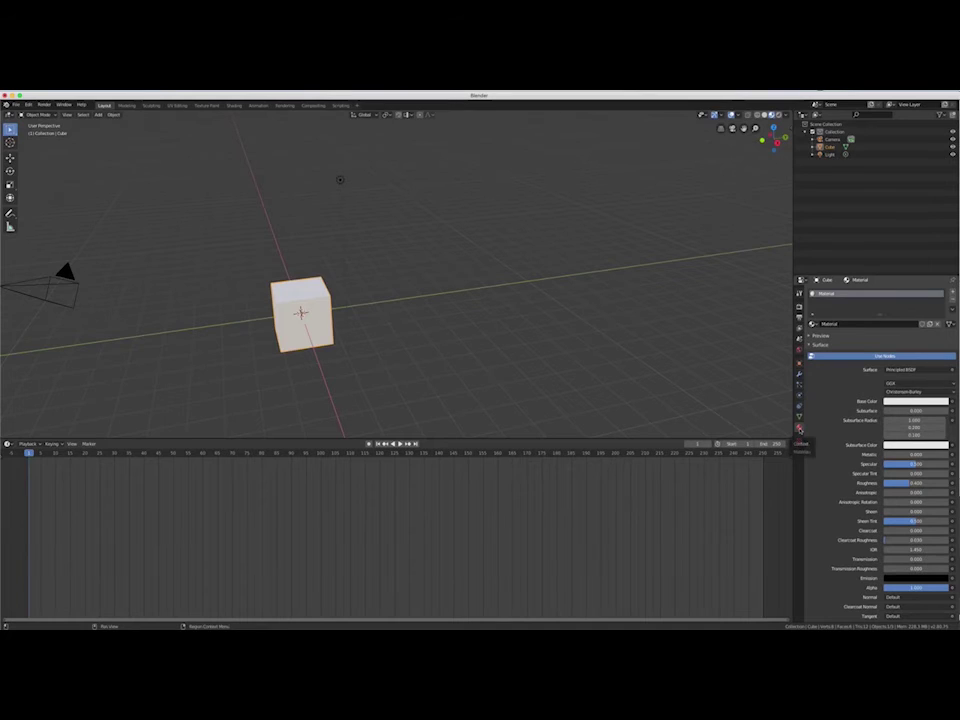
pyautogui.click(921, 402)
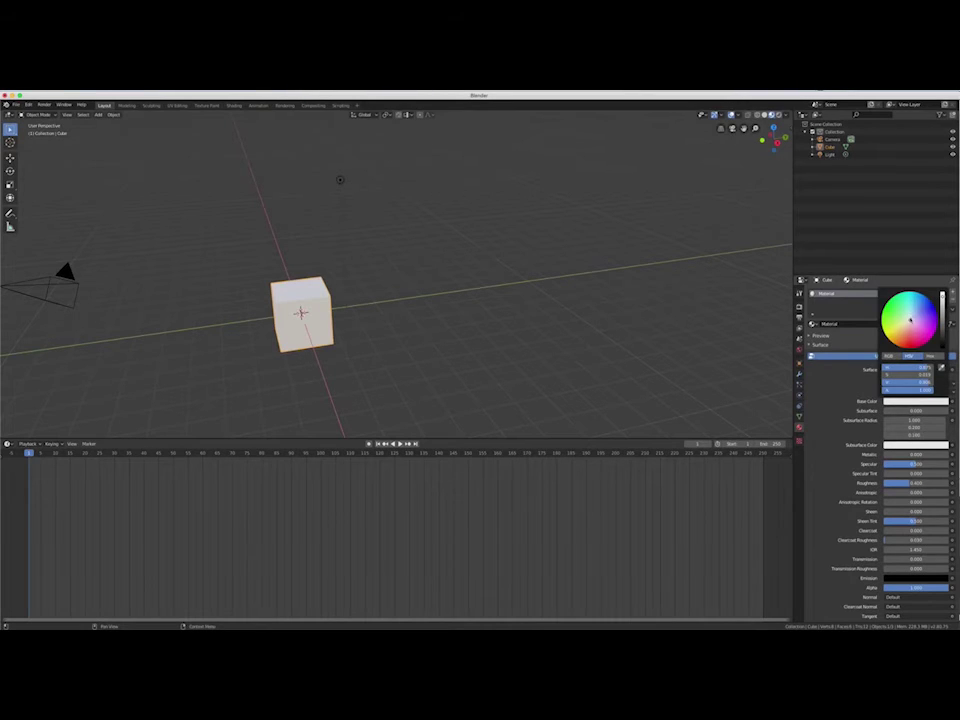
pyautogui.moveTo(910, 319); pyautogui.dragTo(890, 337)
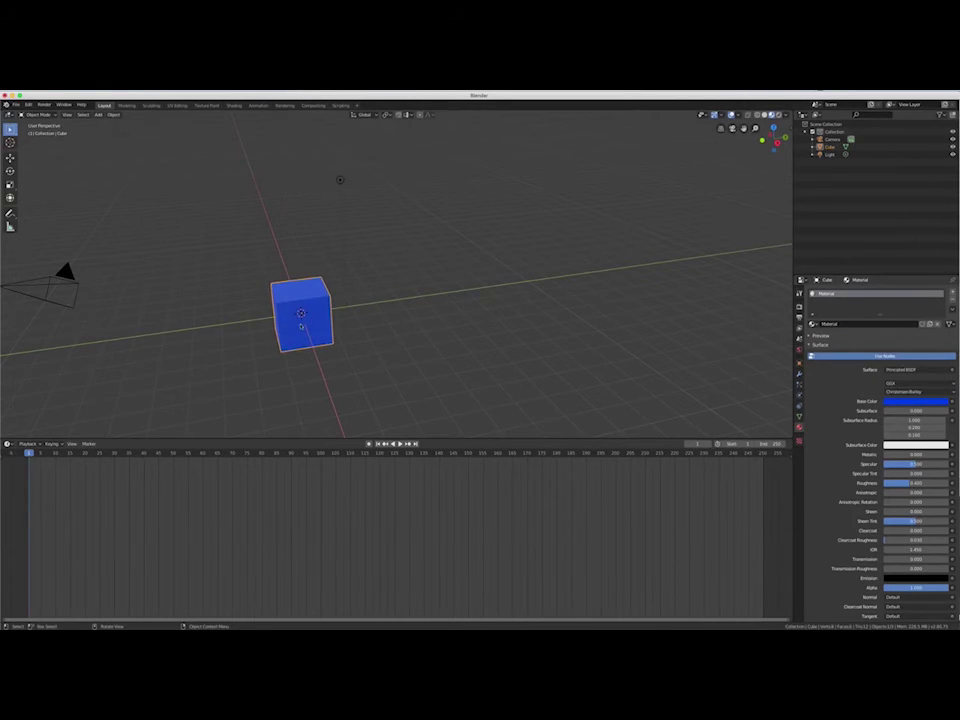
# Step: Insert a Location keyframe for the cube and a Base Color keyframe for its blue material at frame 1
pyautogui.press('i')
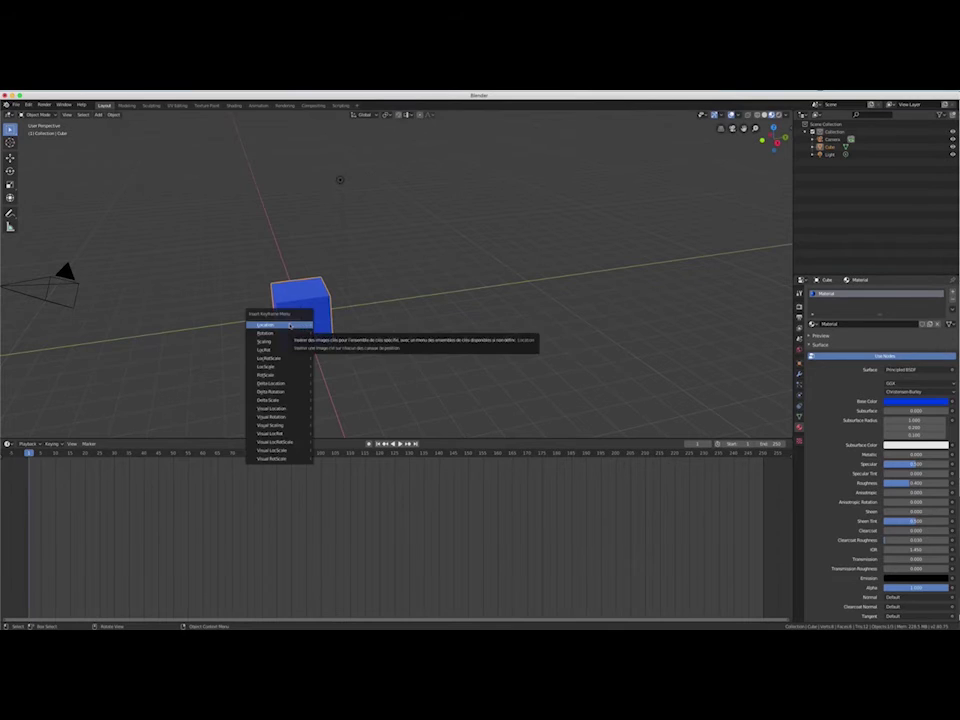
pyautogui.click(289, 325)
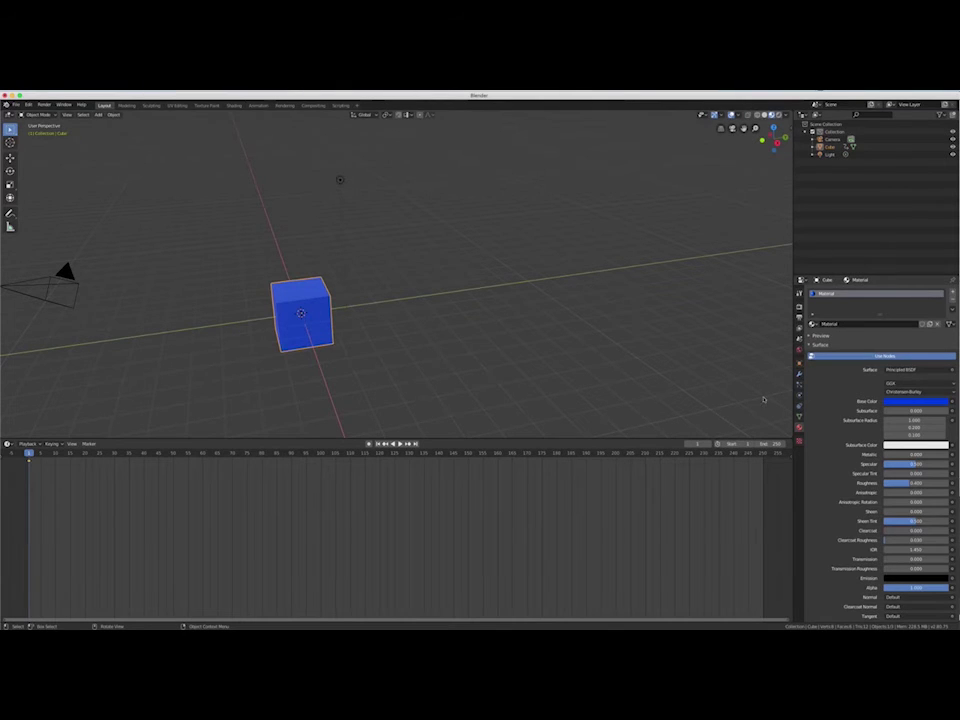
pyautogui.click(893, 401)
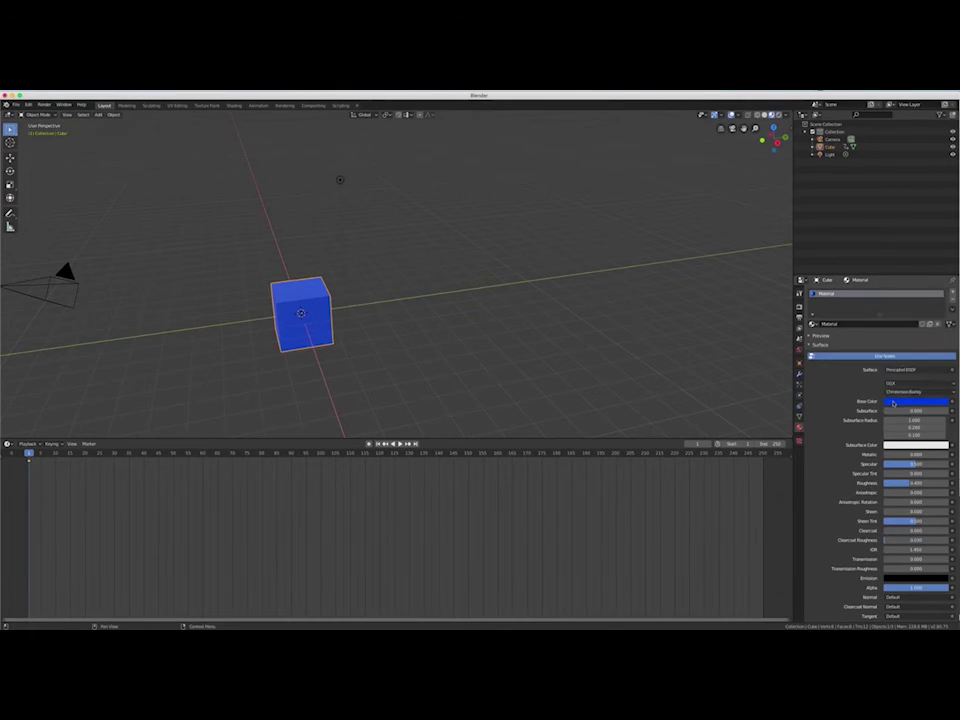
pyautogui.click(893, 401)
pyautogui.click(894, 402)
pyautogui.click(895, 404)
pyautogui.click(871, 401)
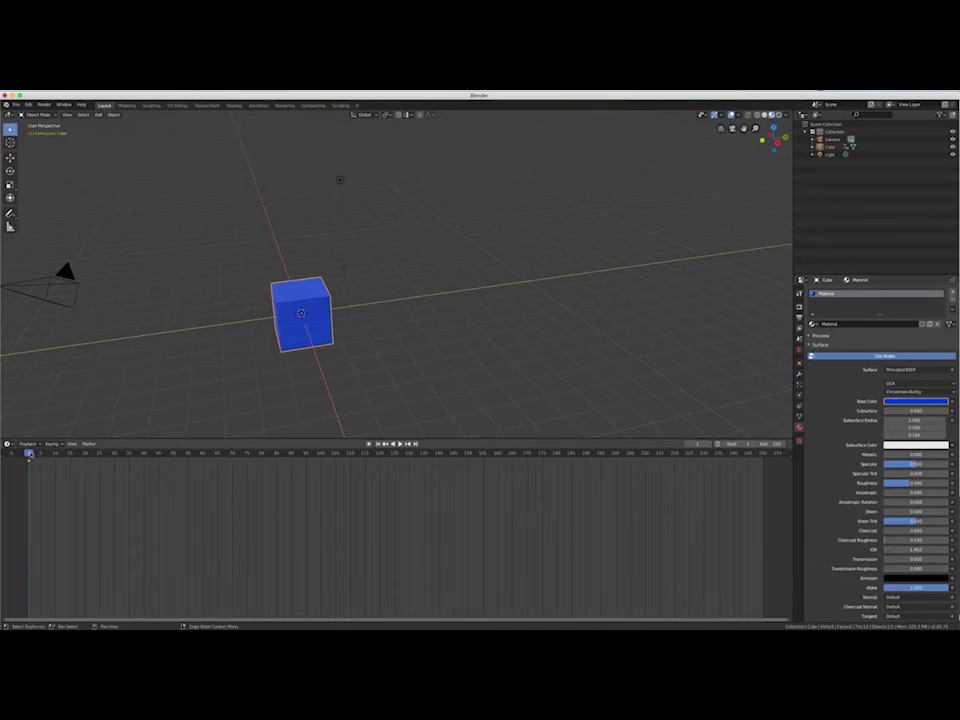
# Step: Go to frame 60 and move the cube about 13 m along the Y axis
pyautogui.press('space')
pyautogui.moveTo(120, 454); pyautogui.dragTo(204, 455)
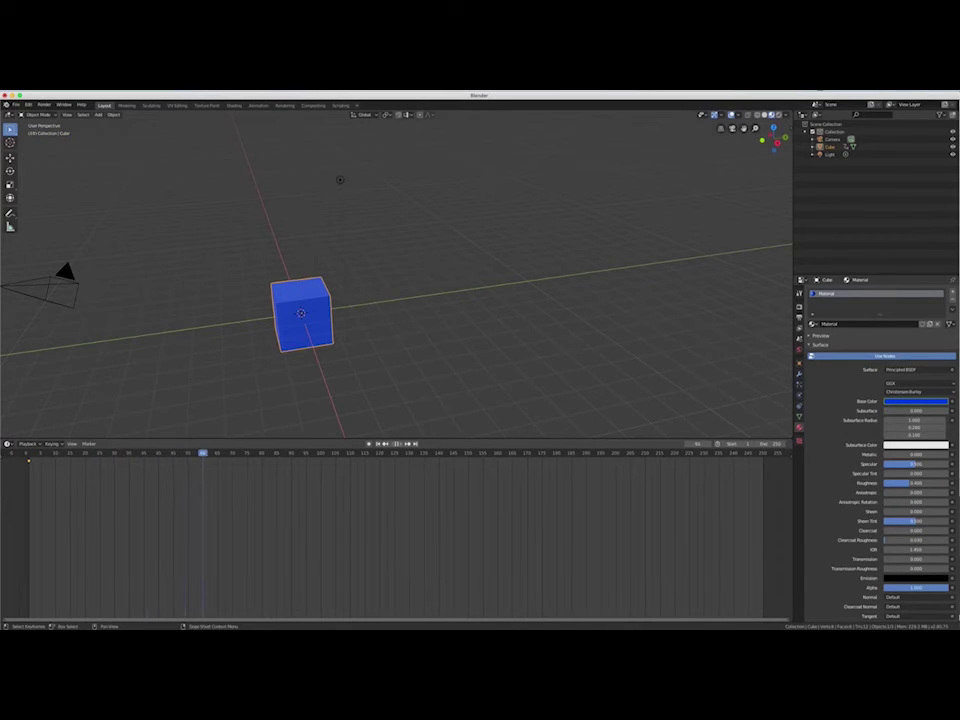
pyautogui.press('space')
pyautogui.moveTo(304, 325); pyautogui.dragTo(592, 263)
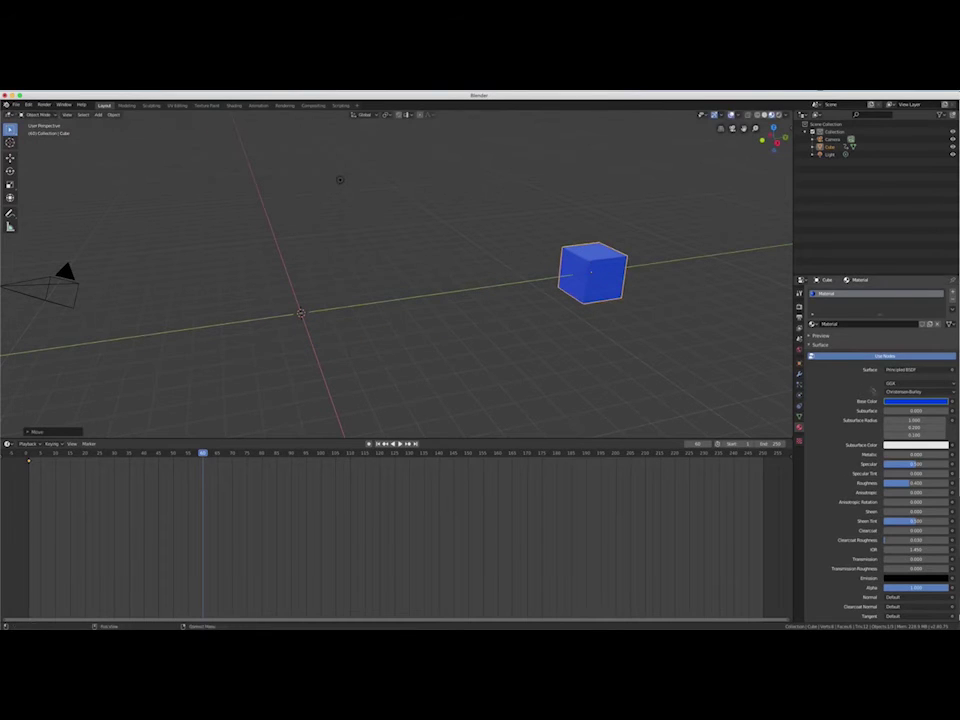
# Step: Change the material's Base Color to red and keyframe the color and the cube's Location at frame 60
pyautogui.click(915, 401)
pyautogui.moveTo(906, 366); pyautogui.dragTo(940, 367)
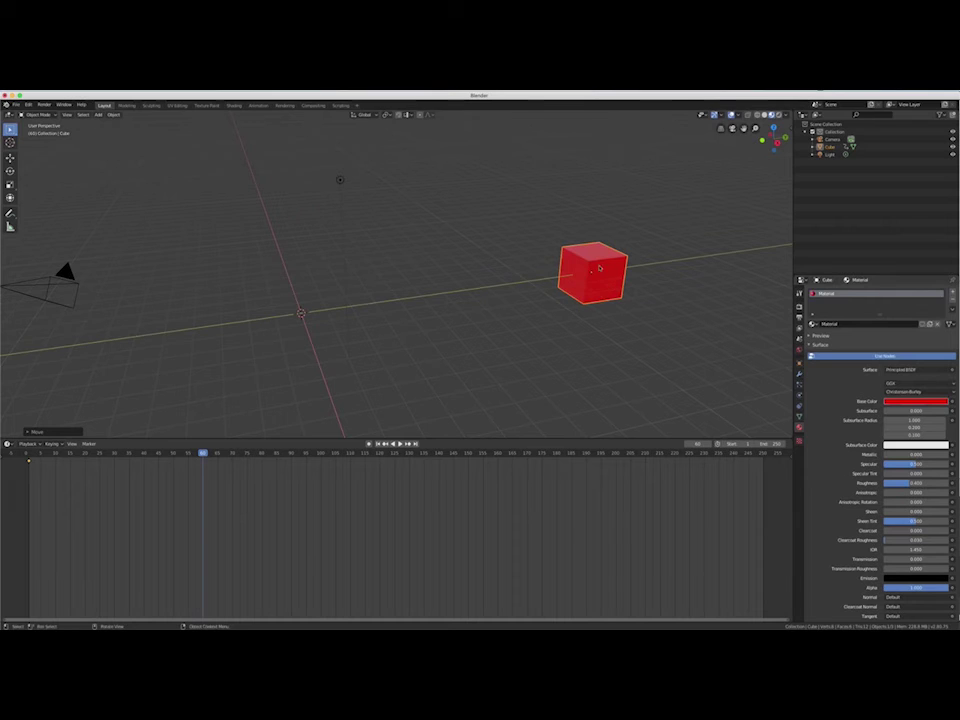
pyautogui.press('i')
pyautogui.press('Escape')
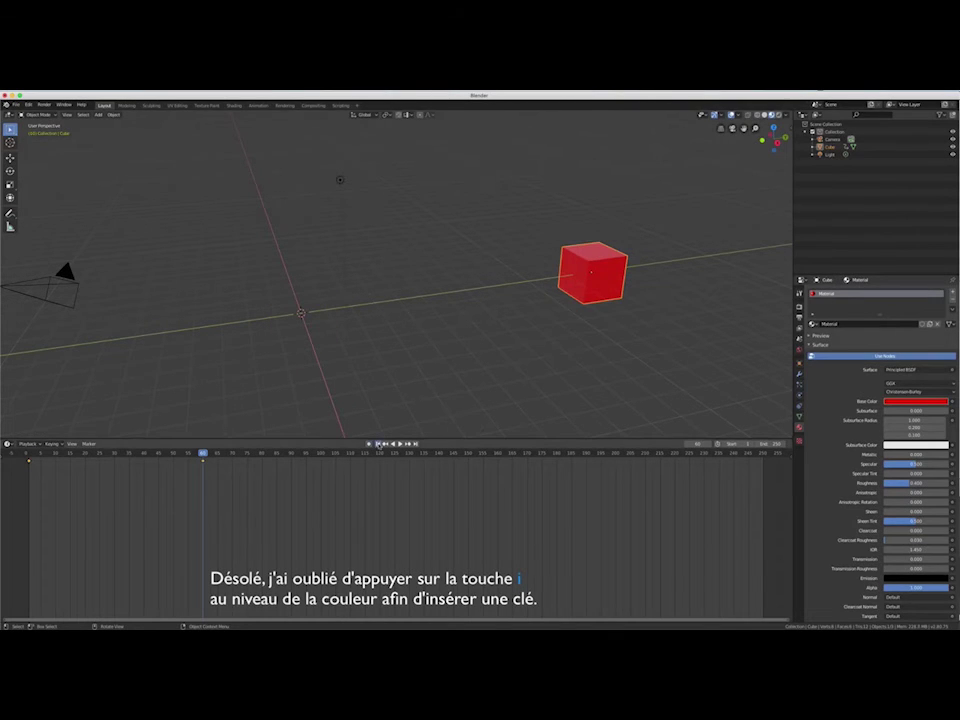
# Step: Return to frame 1, play the animation to check the cube's movement and color change, and stop playback
pyautogui.hotkey('shift', 'Left')
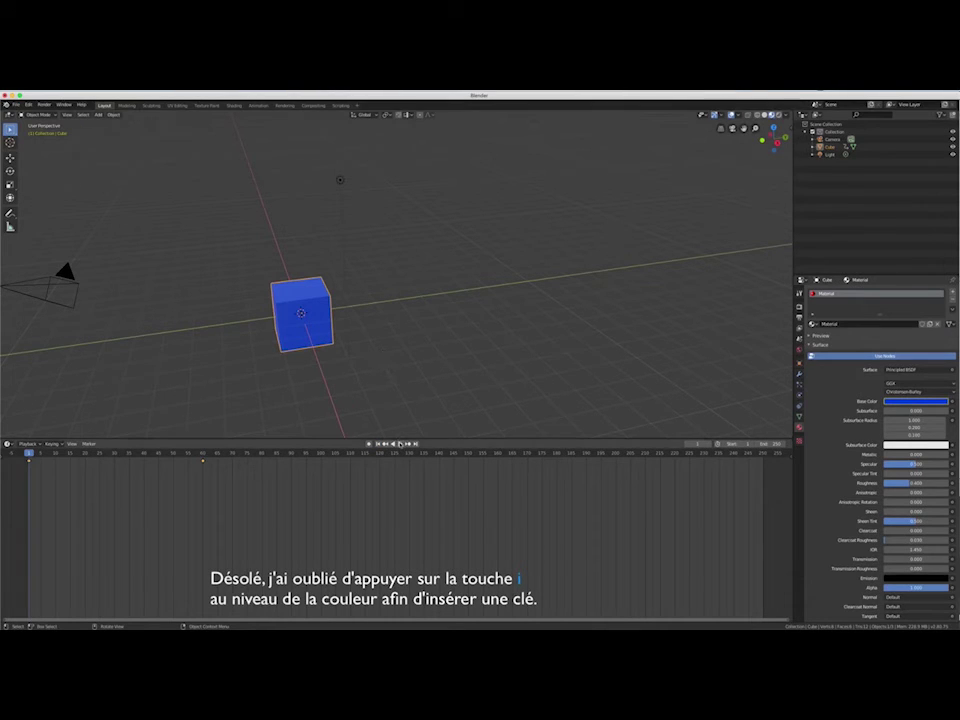
pyautogui.click(398, 443)
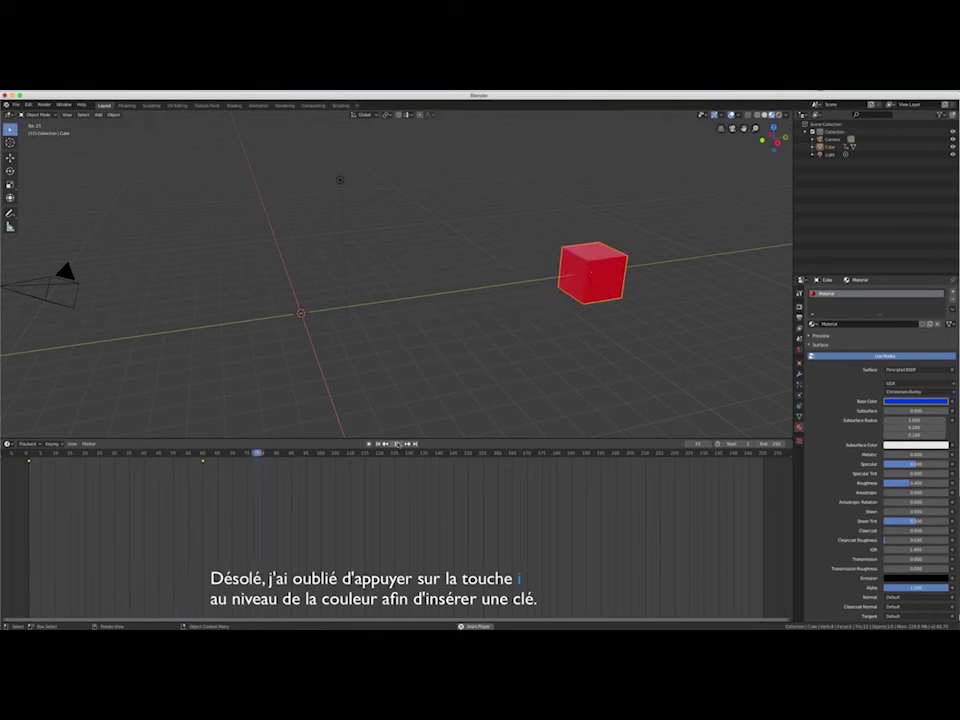
pyautogui.press('space')
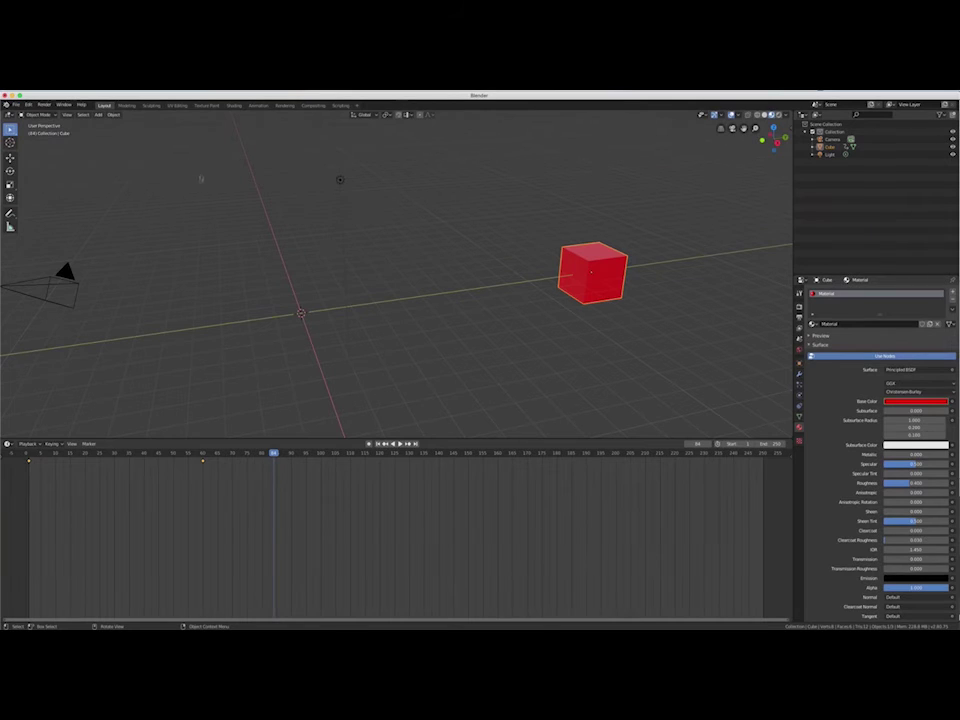
# Step: Switch the 3D Viewport to the Graph Editor, expand the Object Transforms channels and fit all curves in view
pyautogui.click(10, 114)
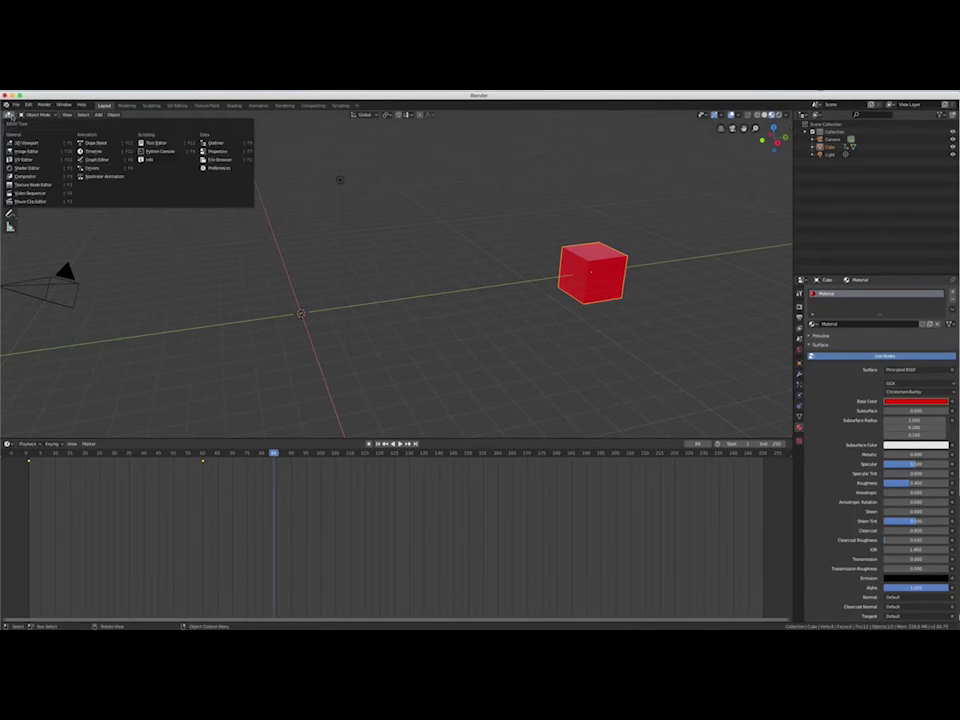
pyautogui.click(96, 156)
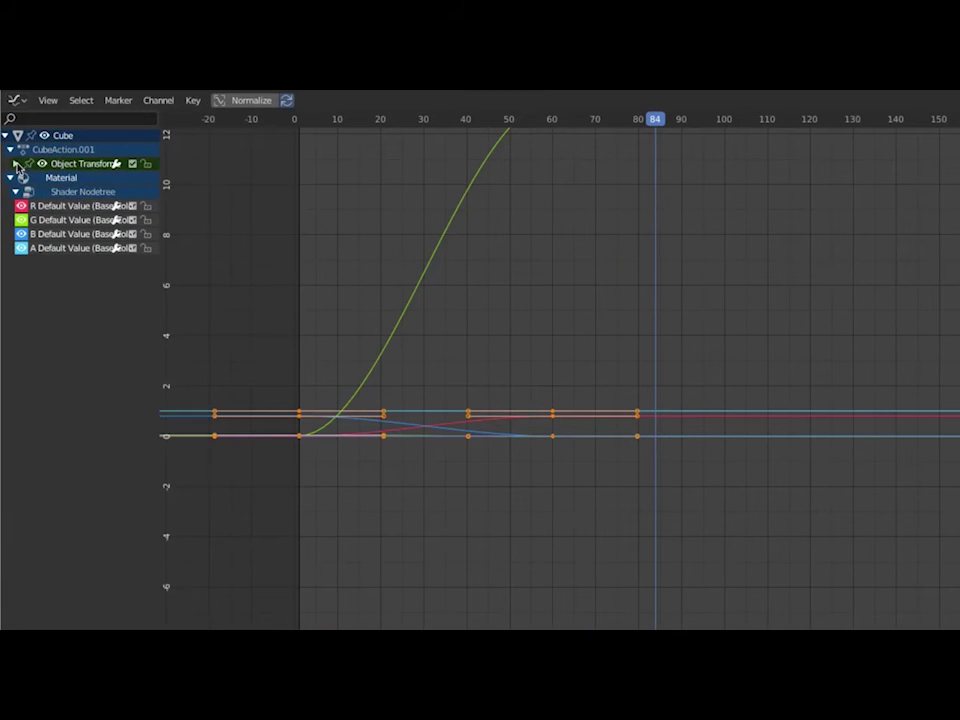
pyautogui.click(8, 145)
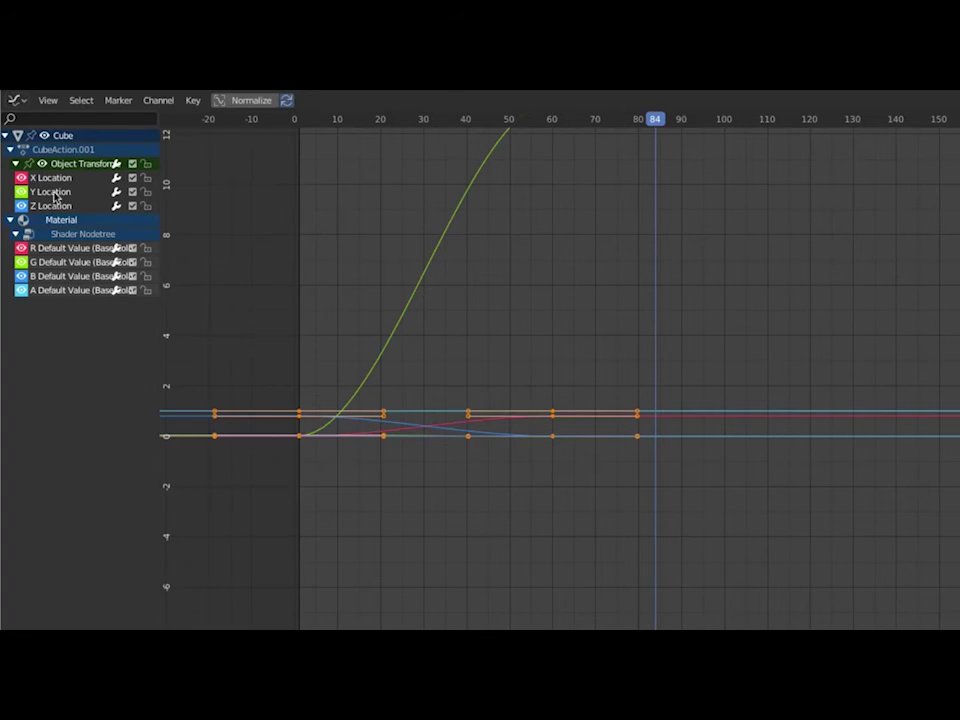
pyautogui.press('Home')
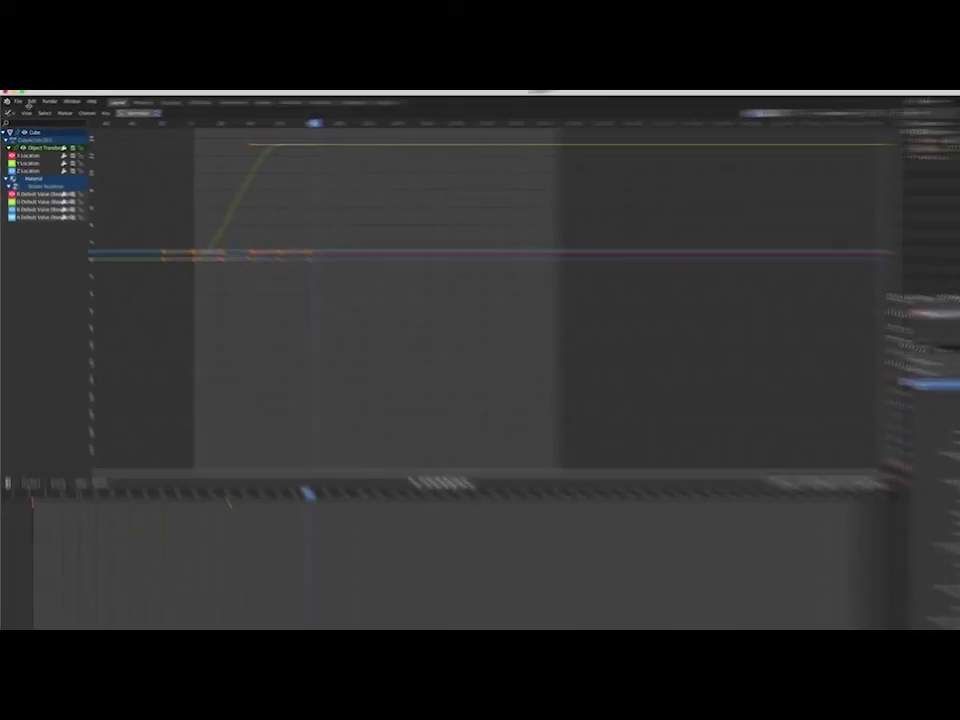
# Step: Start a new General file, discarding the unsaved changes
pyautogui.click(18, 103)
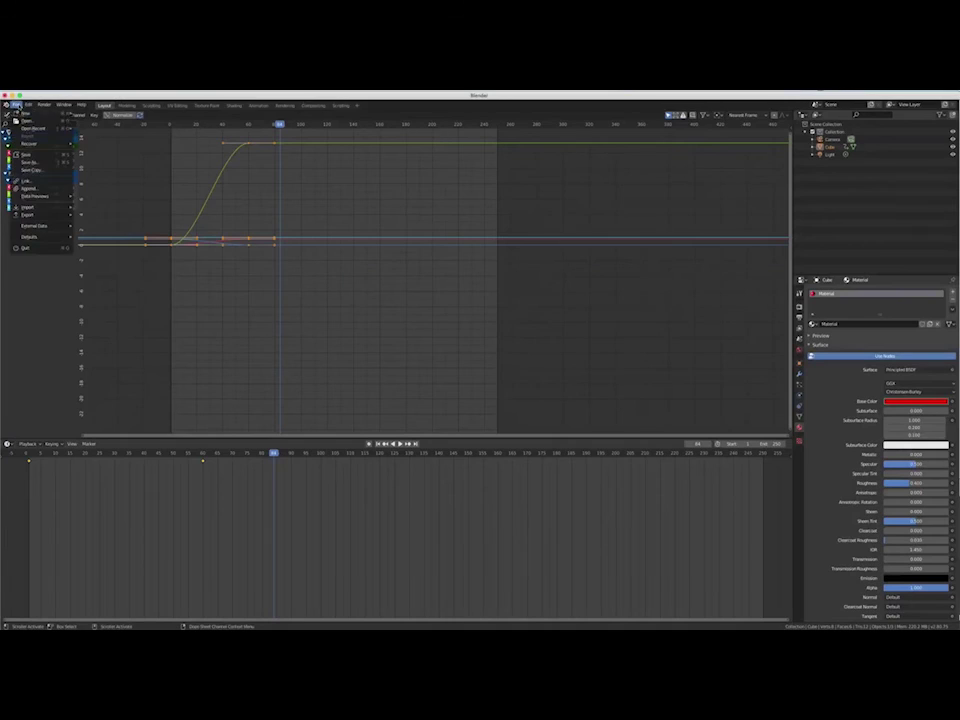
pyautogui.moveTo(27, 113)
pyautogui.click(91, 113)
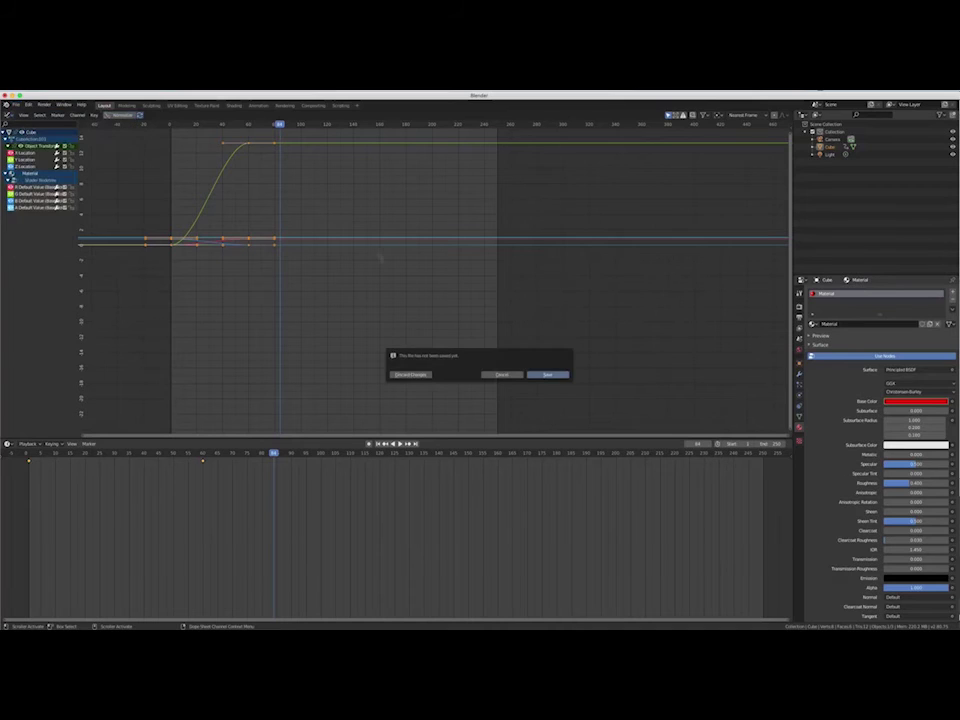
pyautogui.click(412, 373)
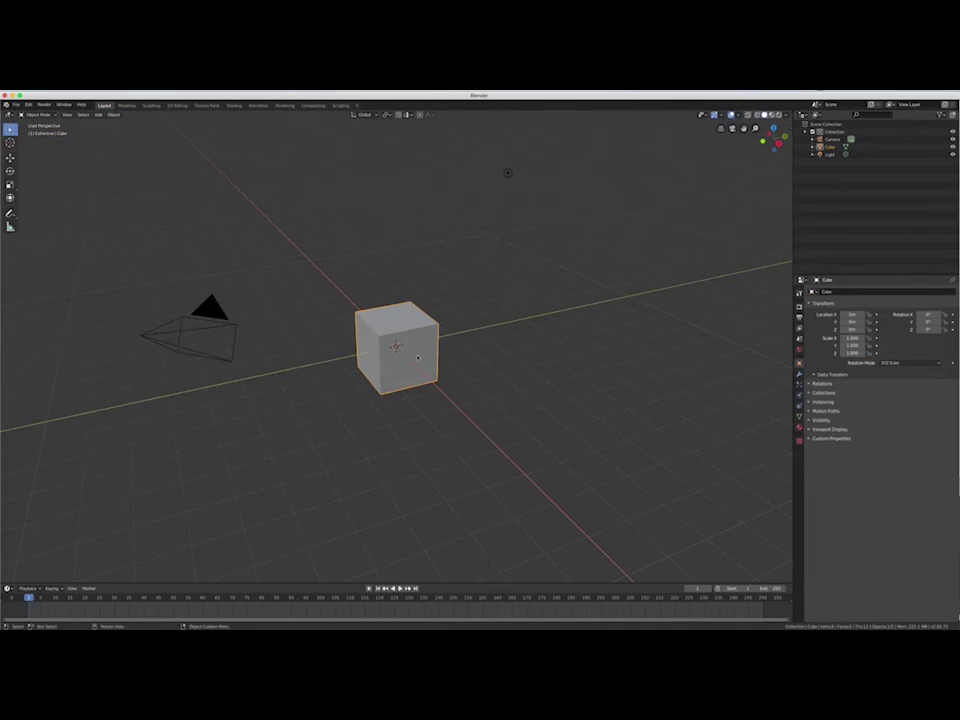
# Step: Enable Auto Keying and move the cube along the Y axis at frame 1 to record its first keyframe
pyautogui.scroll(5, 422, 354)
pyautogui.scroll(-5, 422, 354)
pyautogui.moveTo(422, 354); pyautogui.dragTo(365, 354, button='middle')
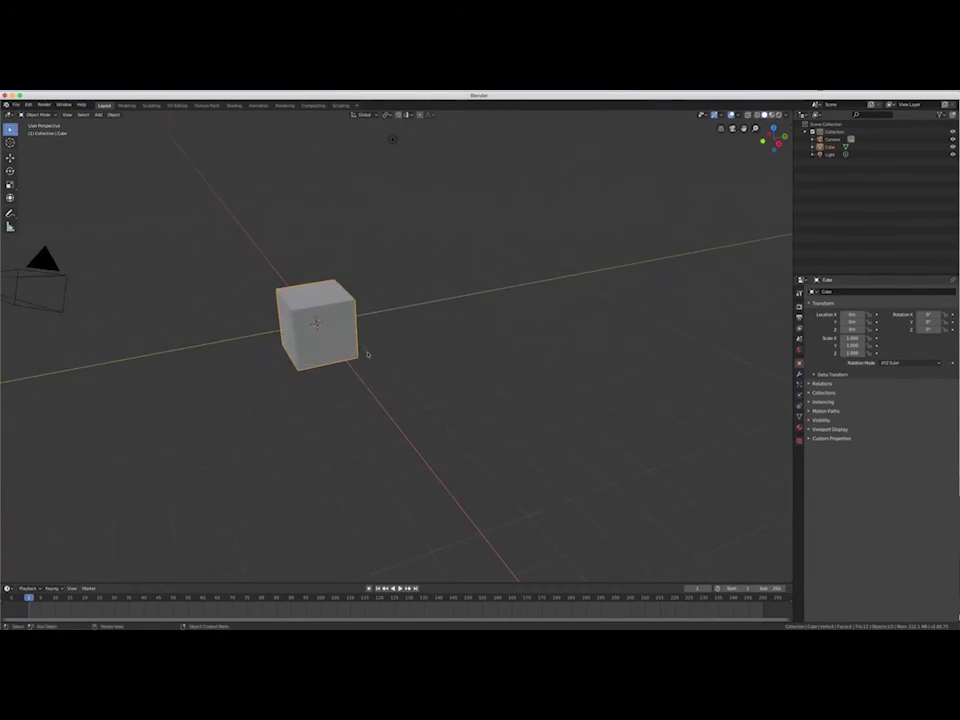
pyautogui.click(369, 588)
pyautogui.press('g')
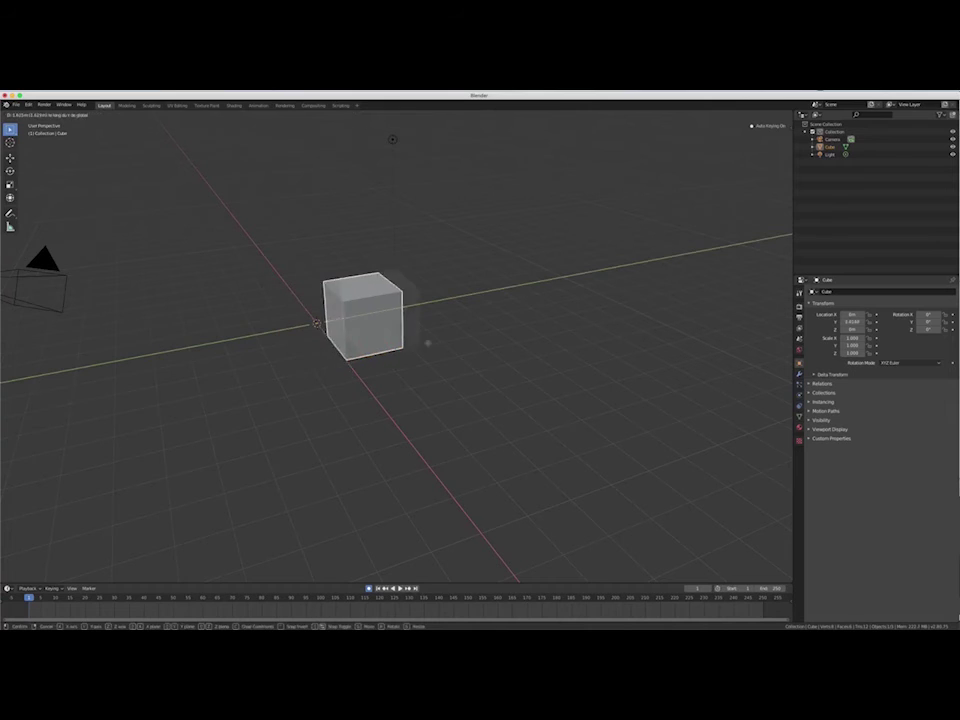
pyautogui.click(526, 302)
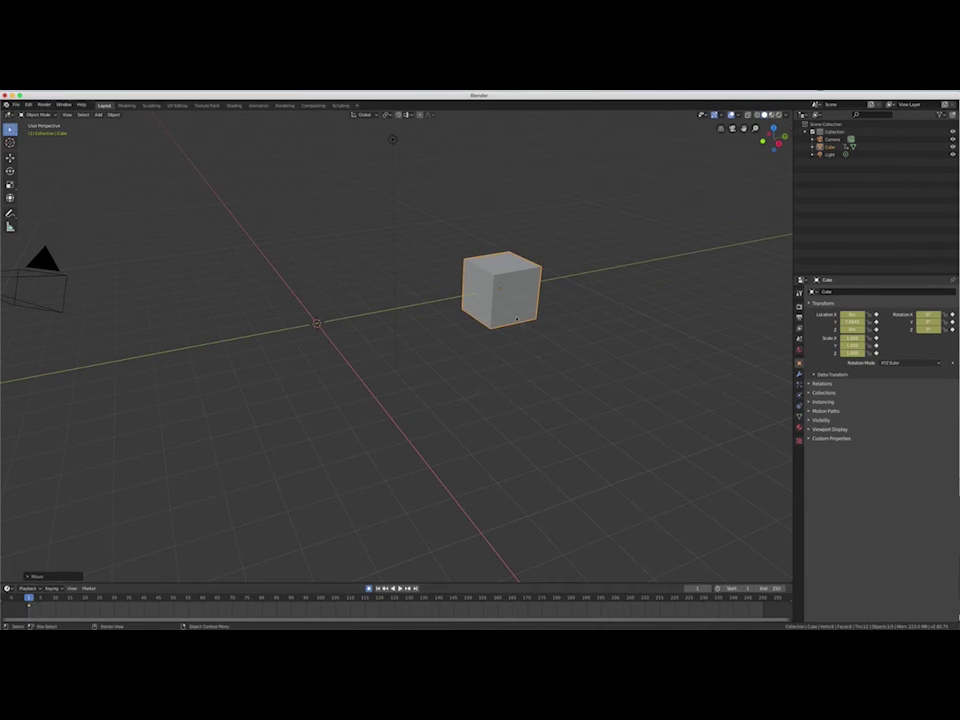
pyautogui.press('g')
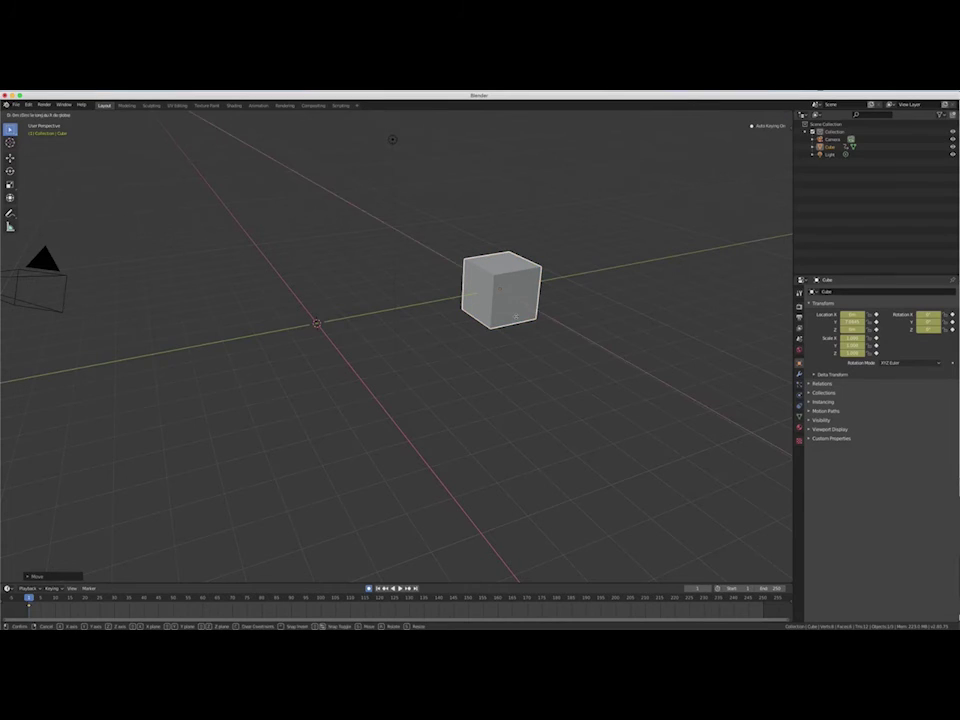
pyautogui.click(633, 390)
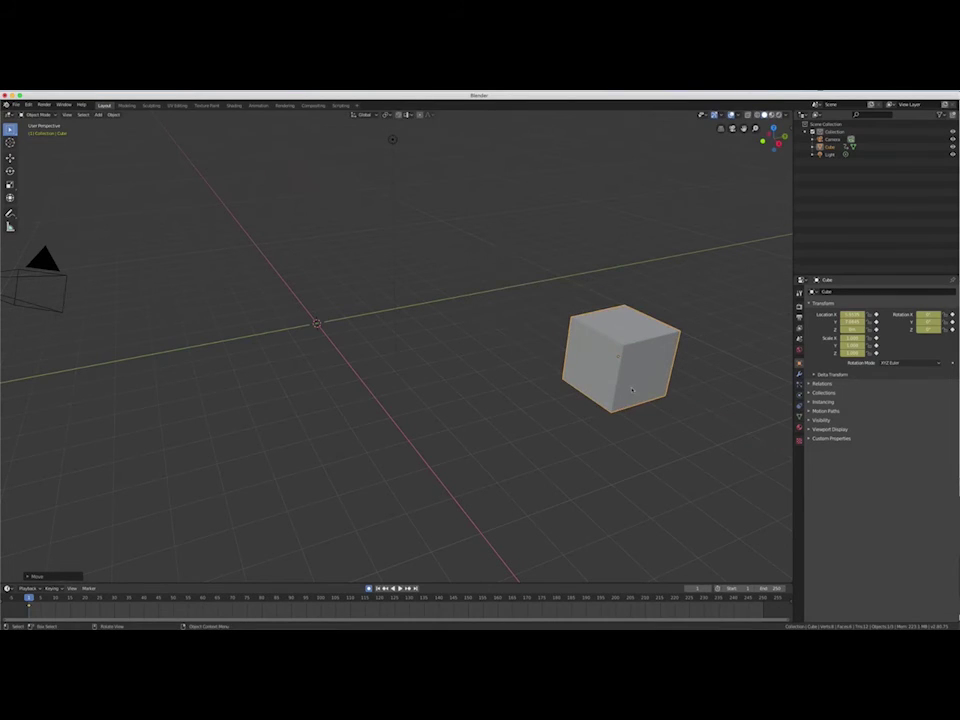
pyautogui.hotkey('ctrl', 'z')
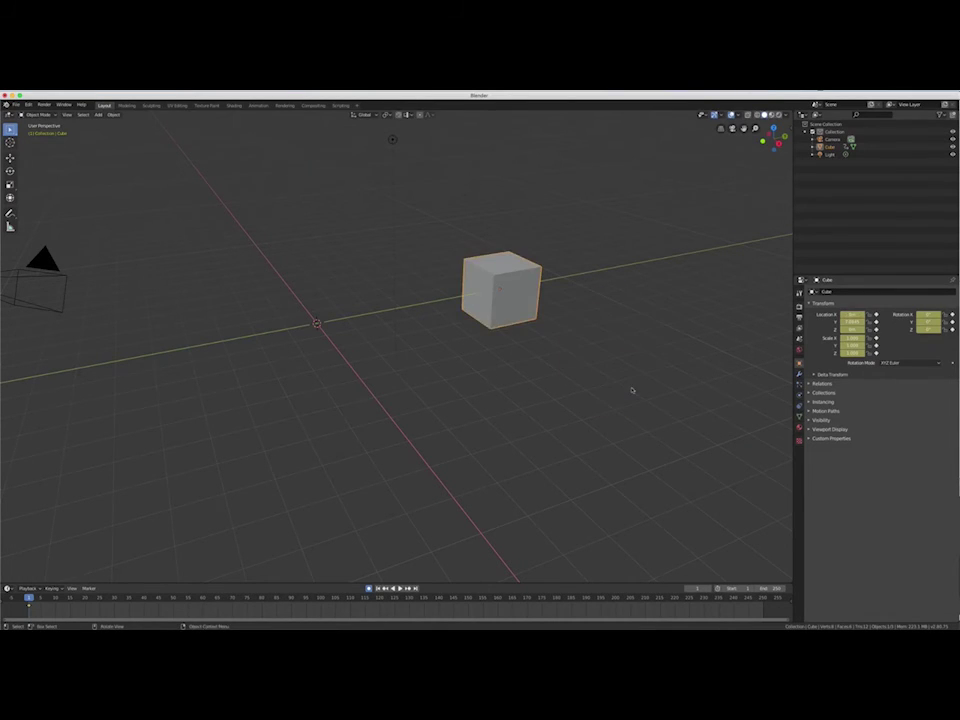
# Step: Go to frame 60 and move the cube about 8 m along the X axis to record a second keyframe
pyautogui.press('space')
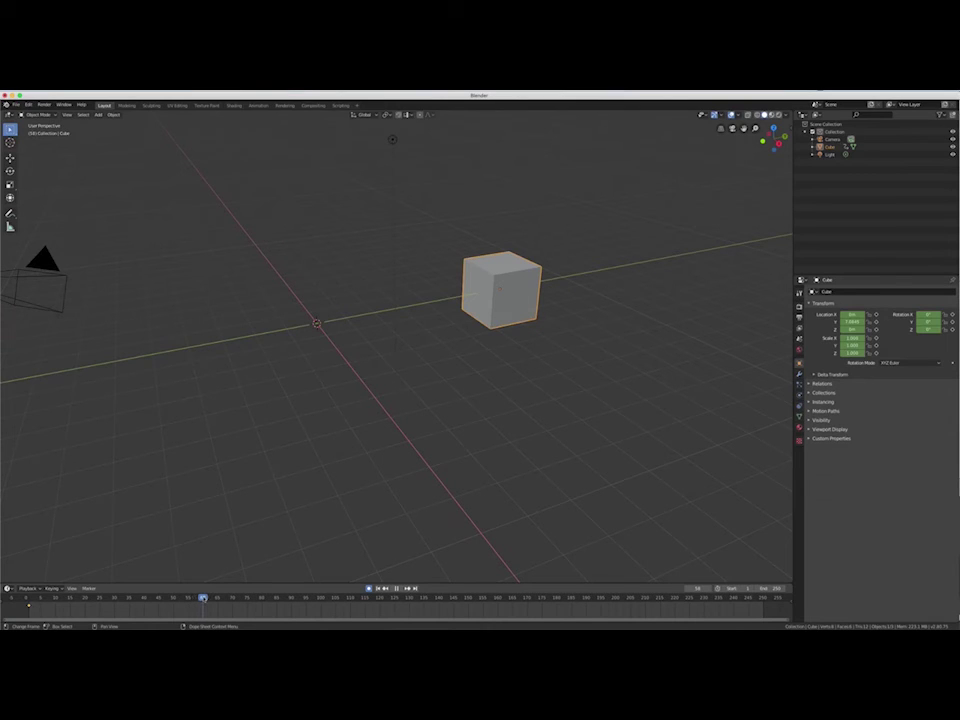
pyautogui.press('space')
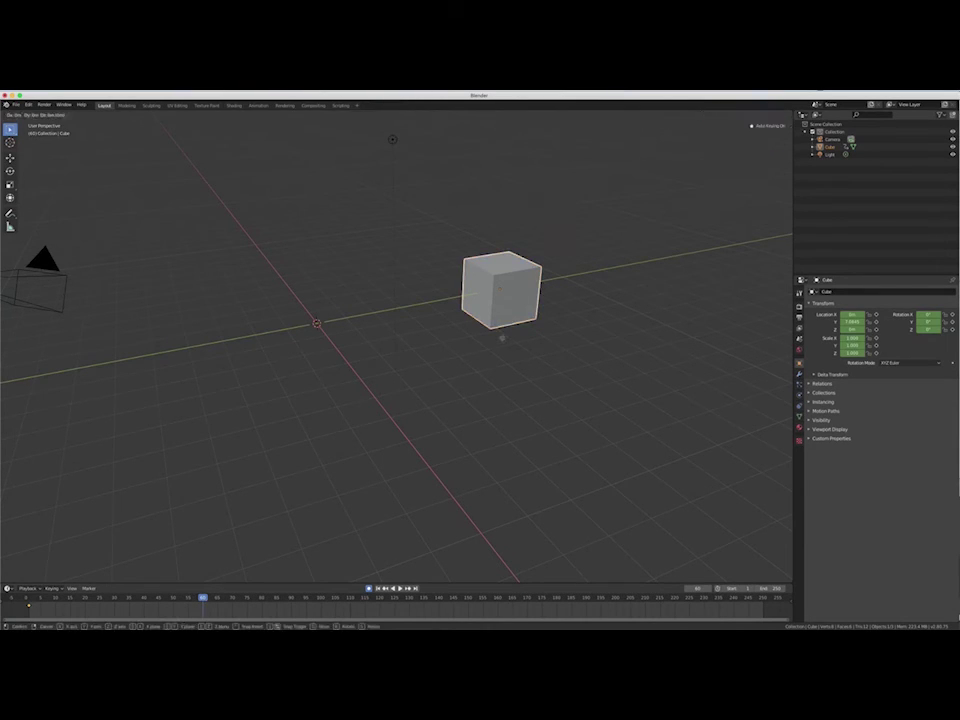
pyautogui.press('g')
pyautogui.click(652, 425)
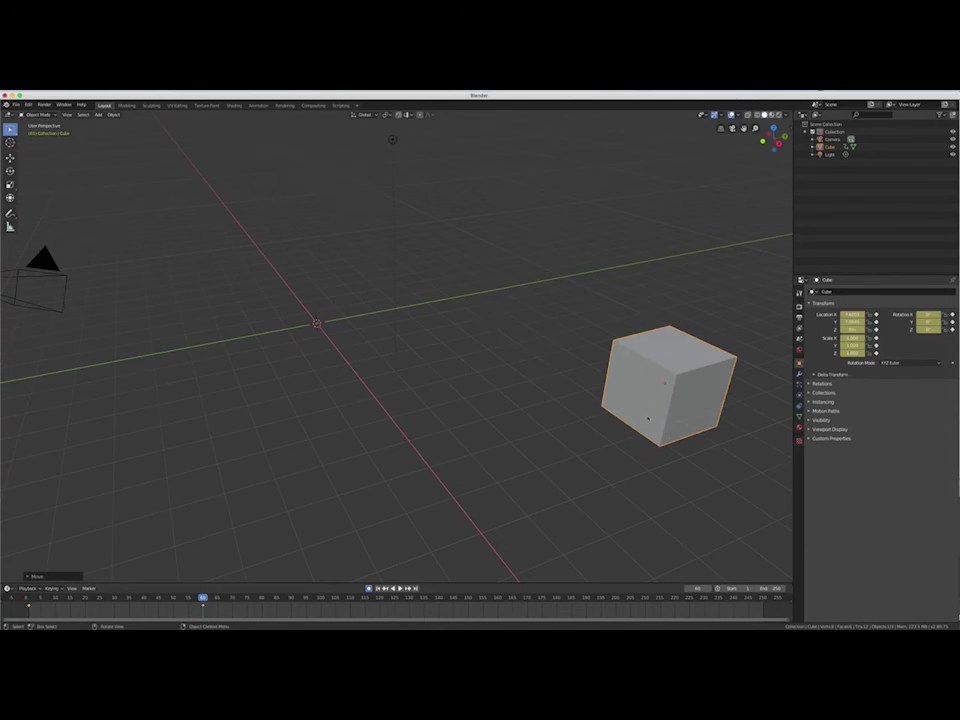
# Step: Return to frame 1 and play the auto-keyed animation to check the cube's movement
pyautogui.click(378, 588)
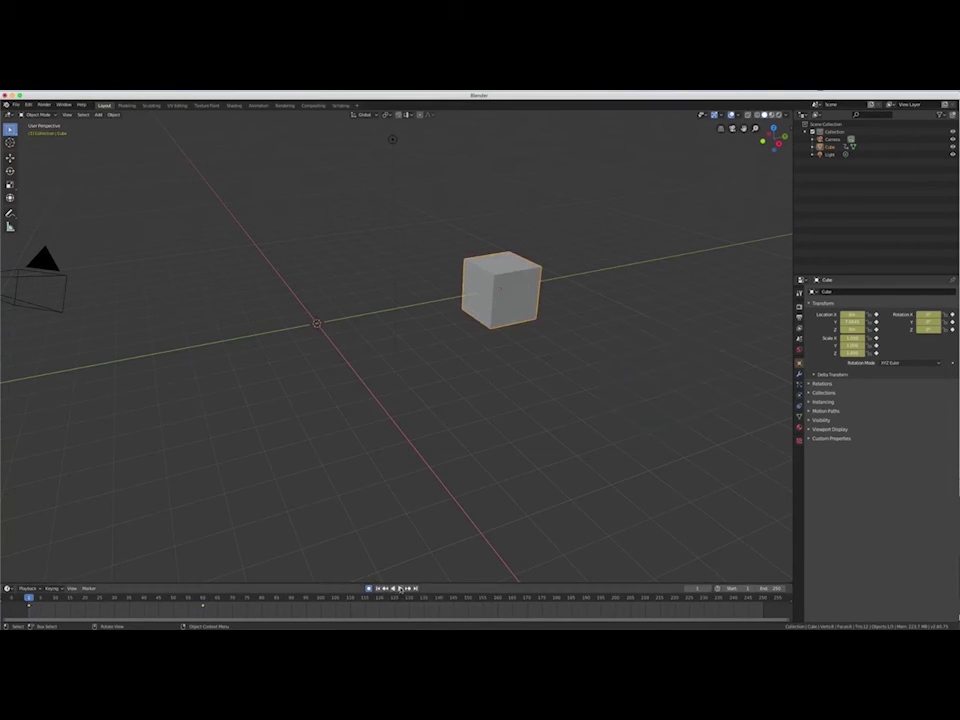
pyautogui.click(400, 588)
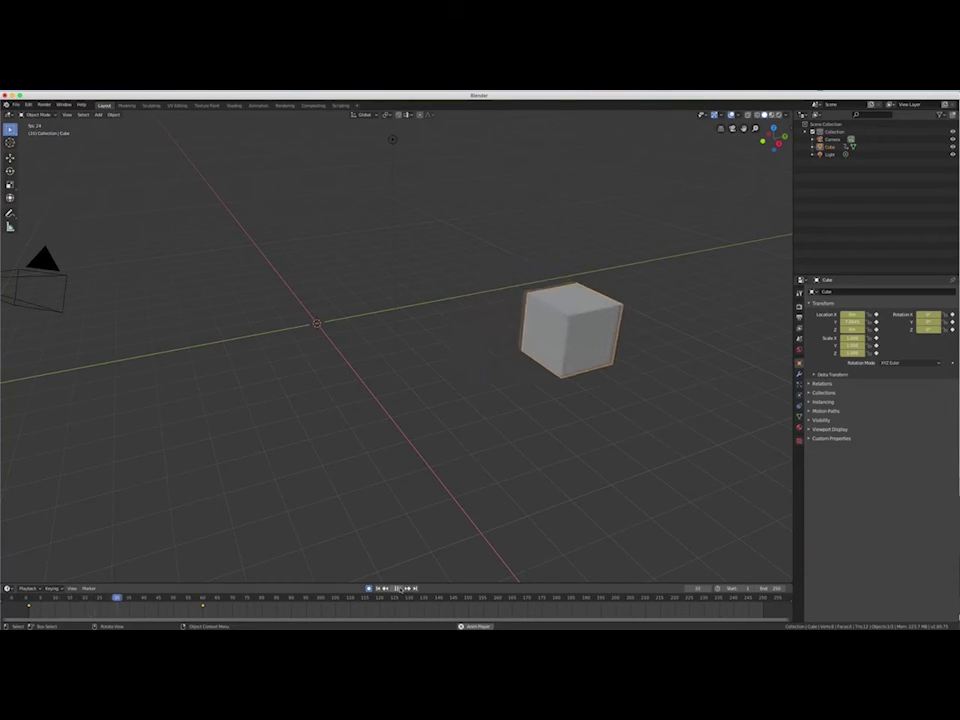
# Step: Stop the playback, enlarge the timeline area and delete the cube's keyframe at frame 60
pyautogui.click(398, 588)
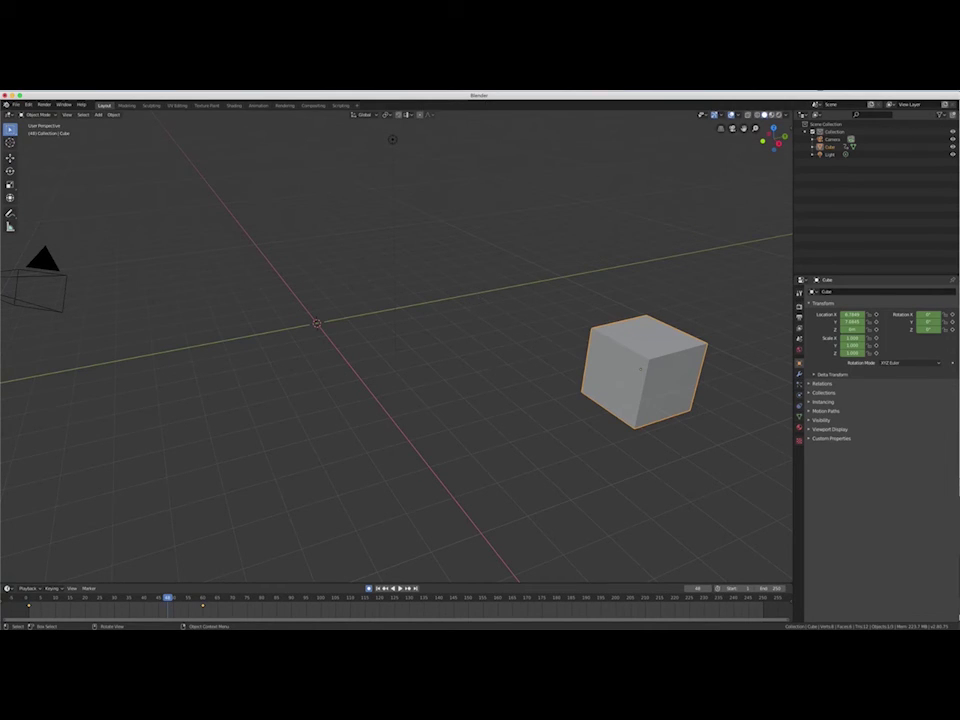
pyautogui.moveTo(283, 582); pyautogui.dragTo(300, 450)
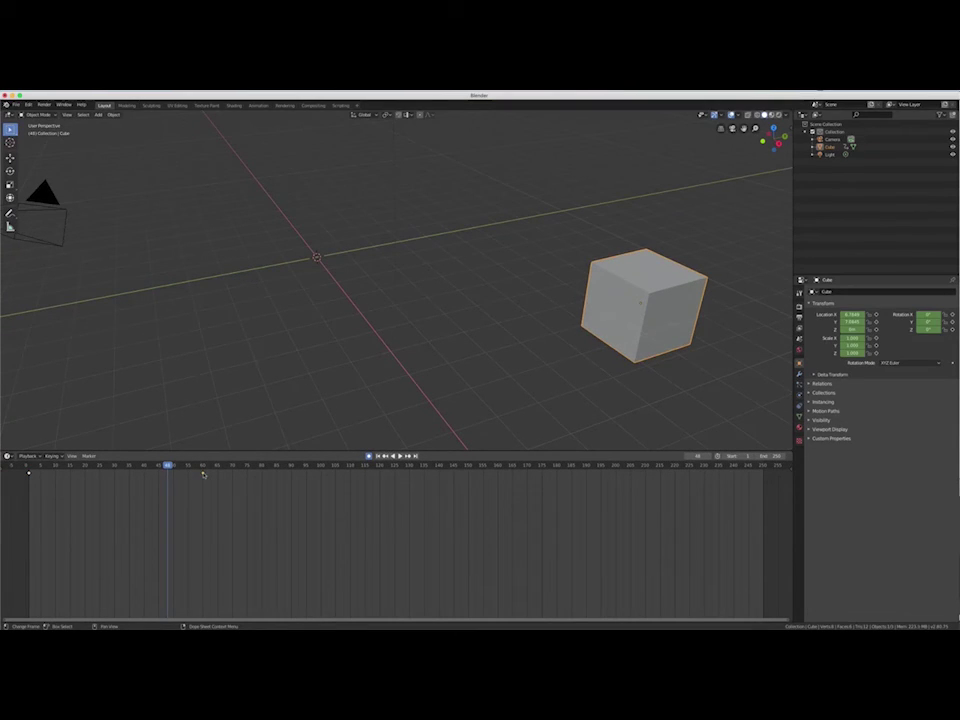
pyautogui.rightClick(192, 474)
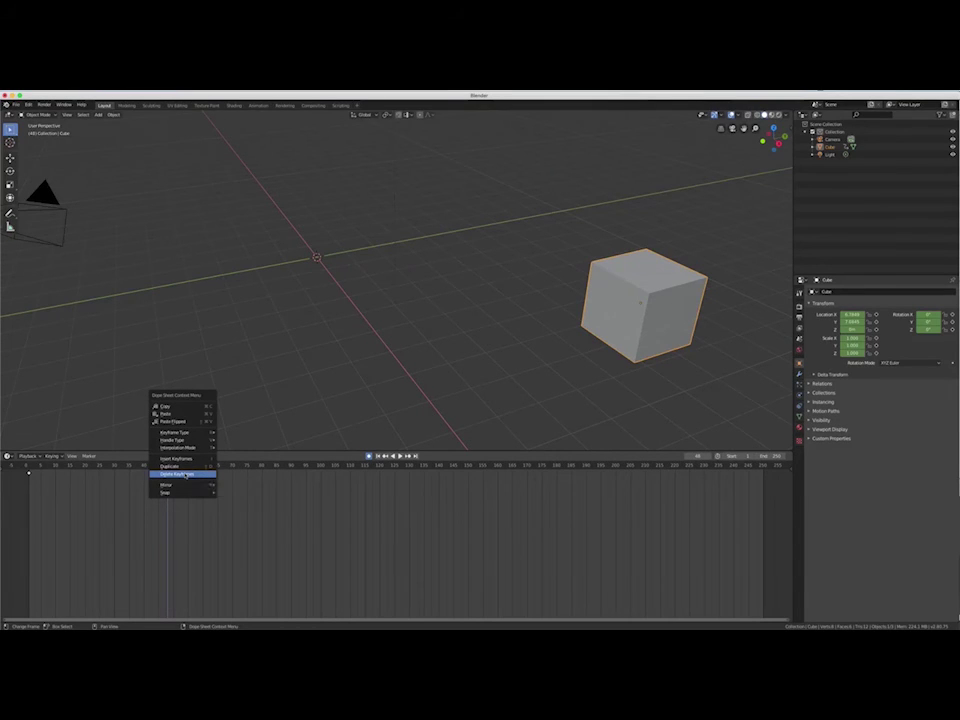
pyautogui.click(186, 474)
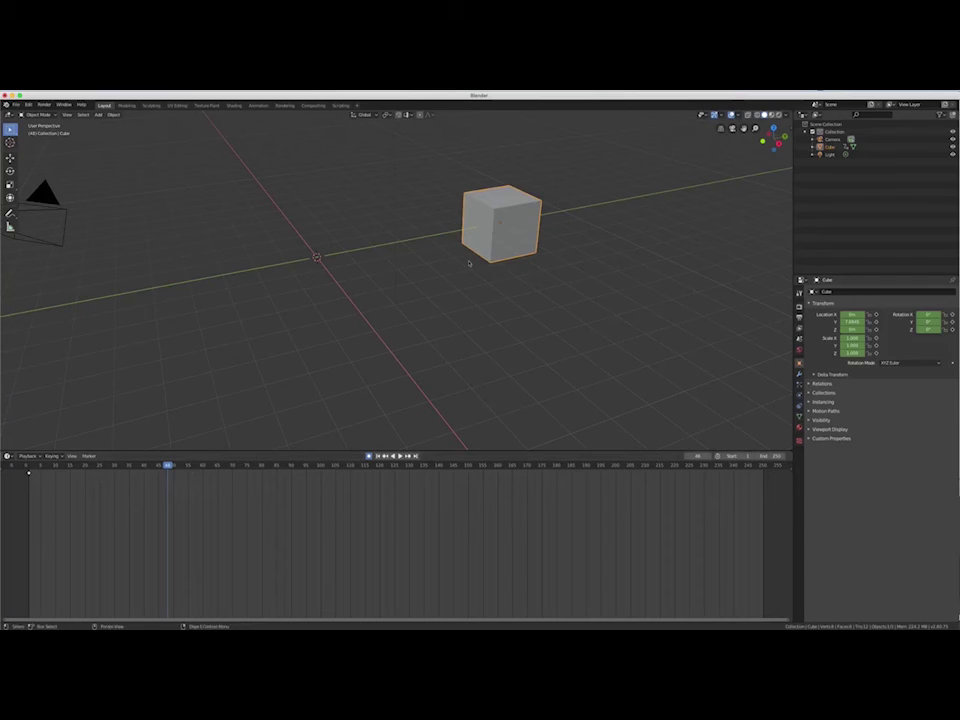
# Step: Delete the cube's remaining keyframe at frame 1 and clear its location back to the world origin
pyautogui.click(30, 474)
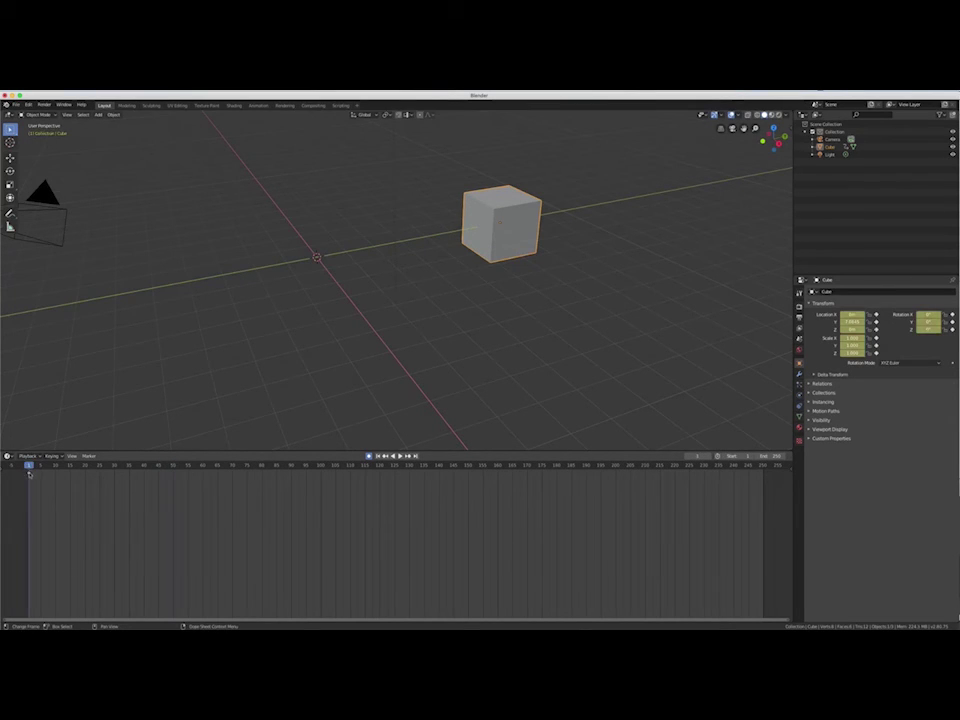
pyautogui.rightClick(30, 474)
pyautogui.click(30, 472)
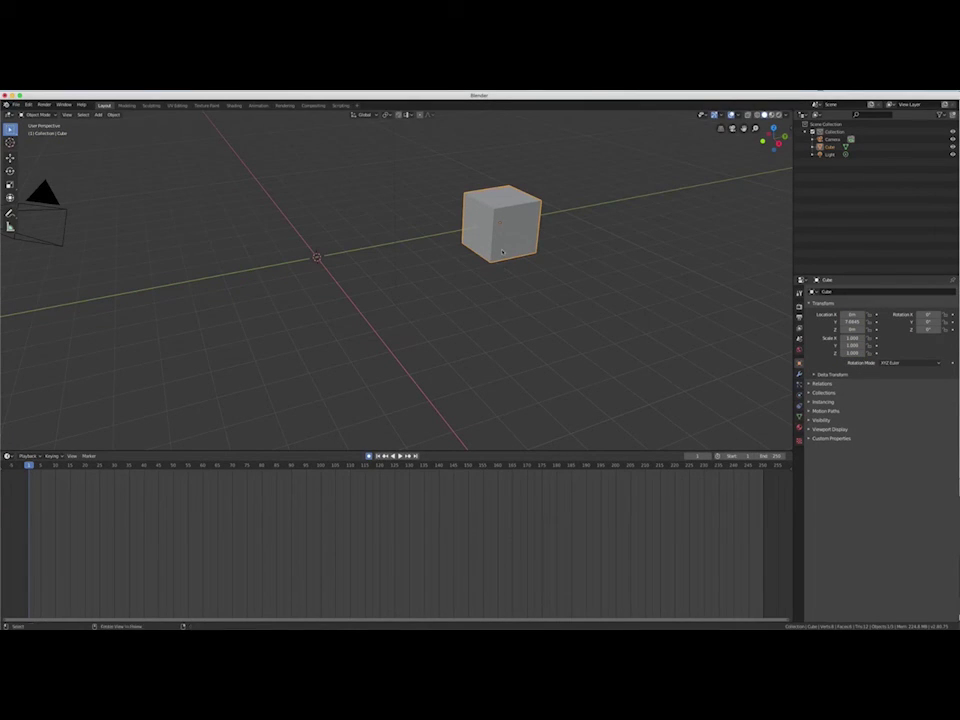
pyautogui.hotkey('alt', 'g')
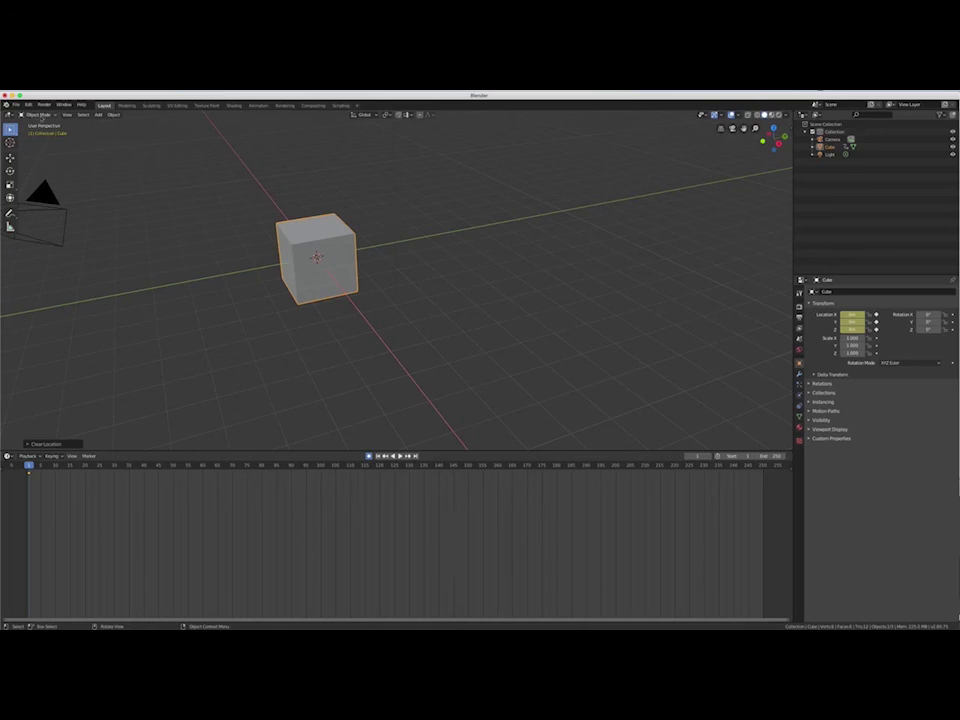
# Step: Open the recent file Animation03.blend, discarding the unsaved changes
pyautogui.click(16, 104)
pyautogui.moveTo(38, 128)
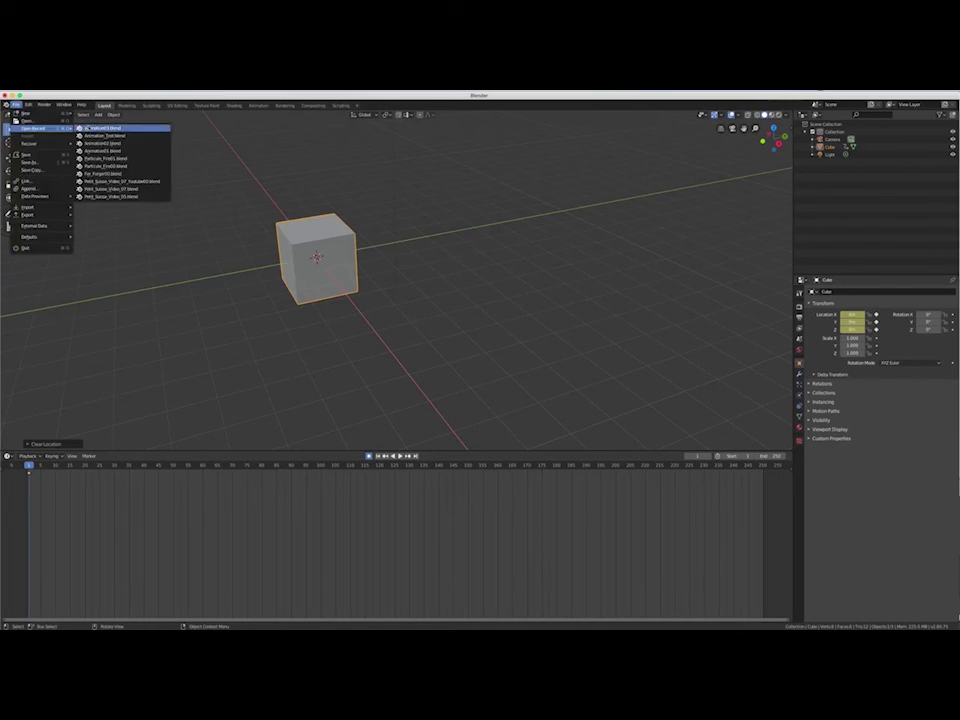
pyautogui.click(96, 129)
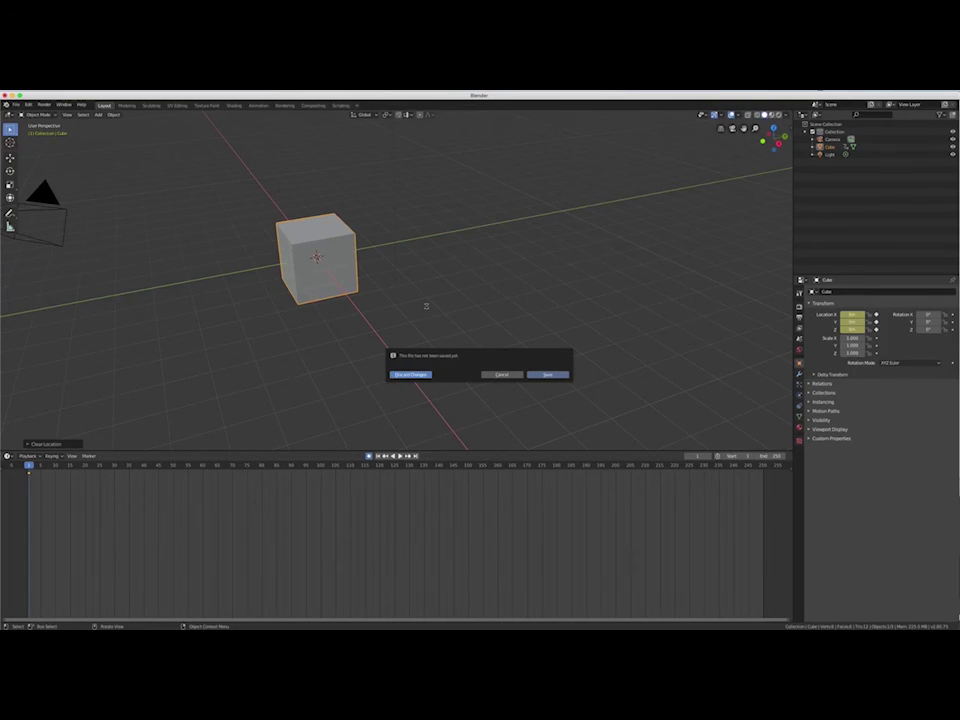
pyautogui.press('Return')
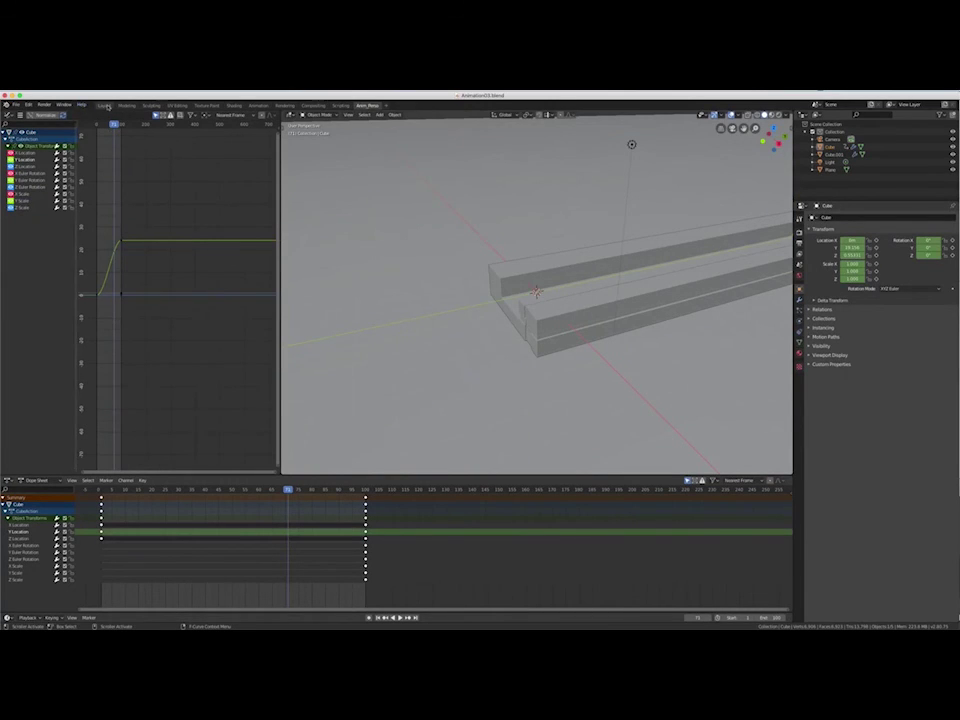
# Step: Switch to the Layout workspace and change its Graph Editor area to a 3D Viewport
pyautogui.click(104, 105)
pyautogui.click(9, 115)
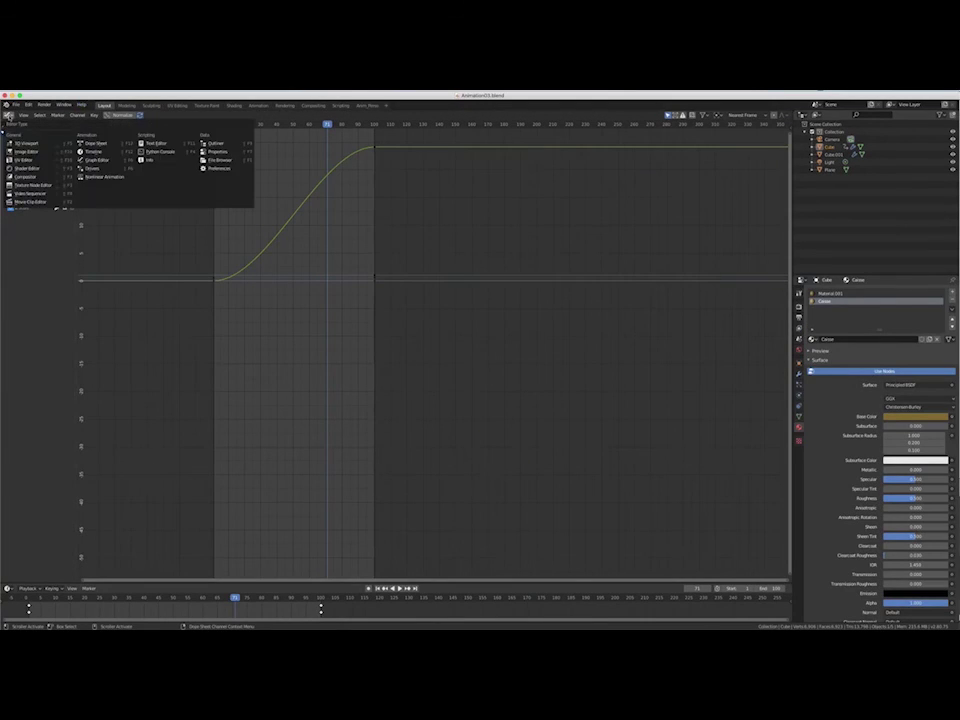
pyautogui.click(24, 143)
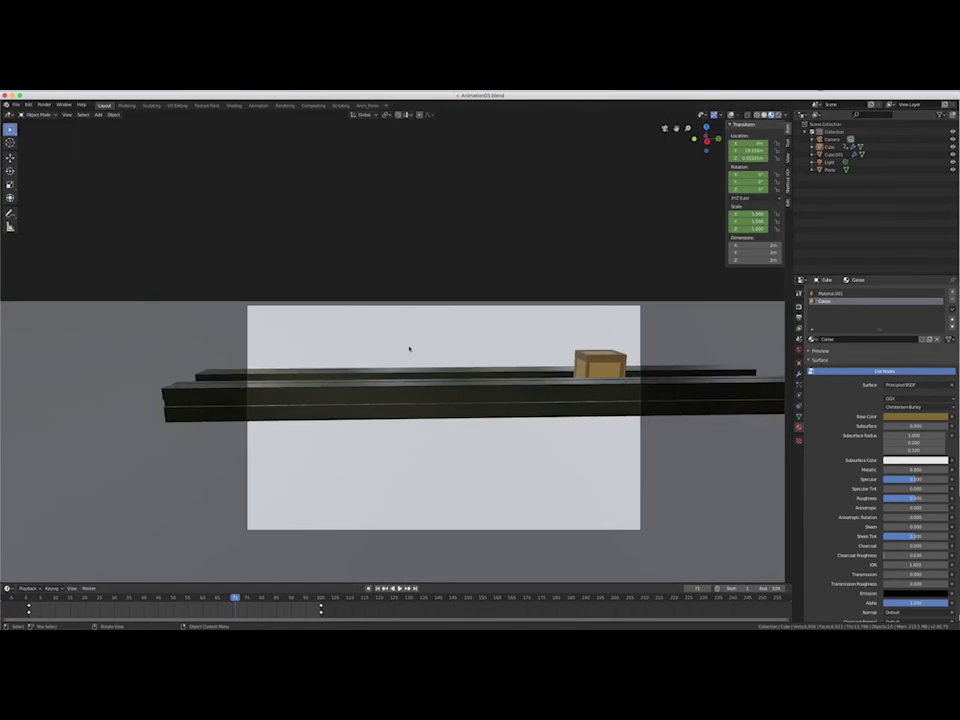
# Step: Examine the crate and its rail from the side, at an angle and through the camera, and return to frame 1
pyautogui.press('KP_1')
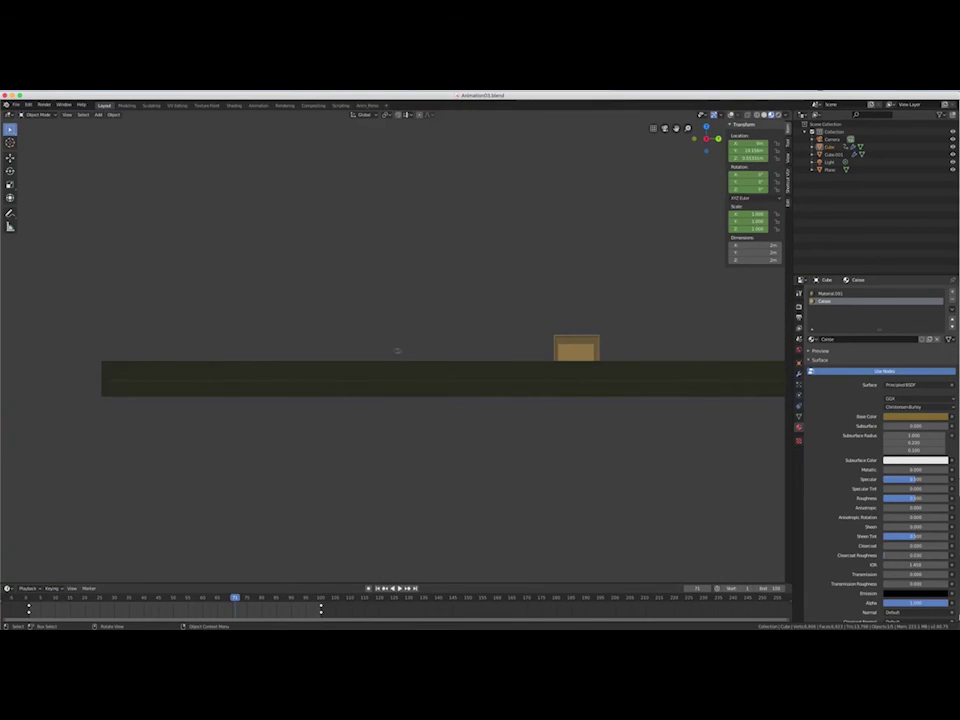
pyautogui.scroll(-3, 357, 318)
pyautogui.moveTo(357, 318); pyautogui.dragTo(400, 335, button='middle')
pyautogui.scroll(6, 400, 335)
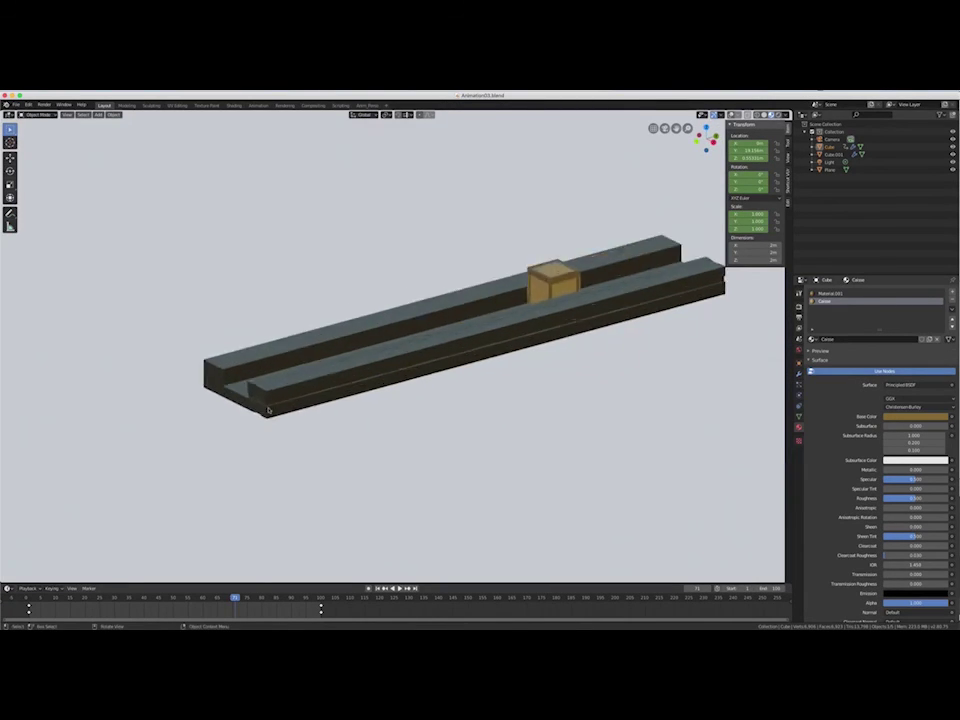
pyautogui.moveTo(262, 400); pyautogui.dragTo(354, 369, button='middle')
pyautogui.scroll(-3, 353, 369)
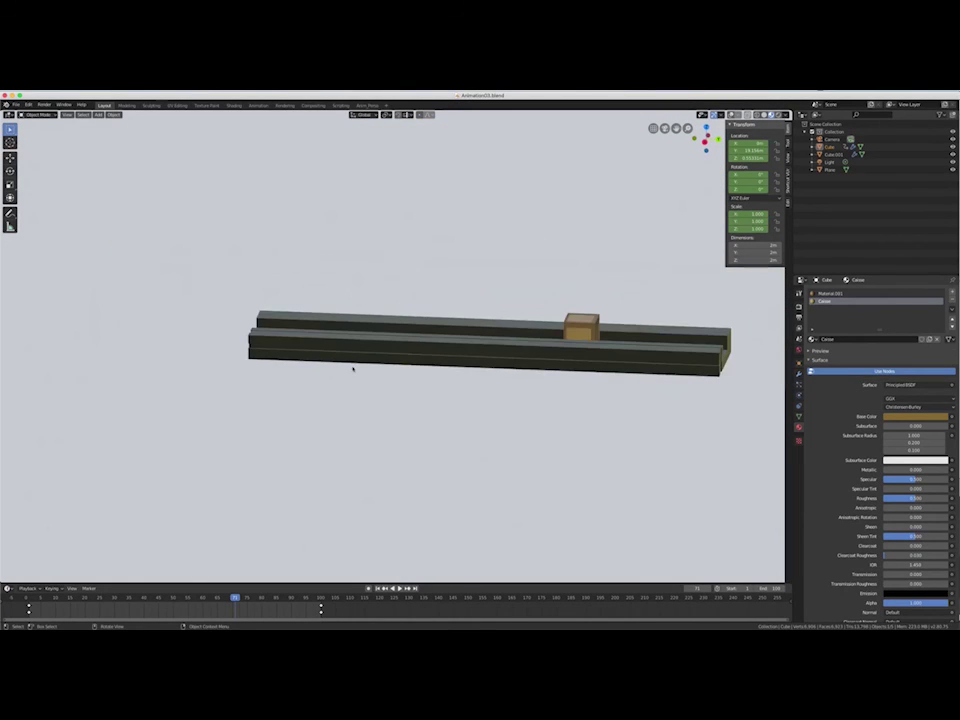
pyautogui.press('KP_0')
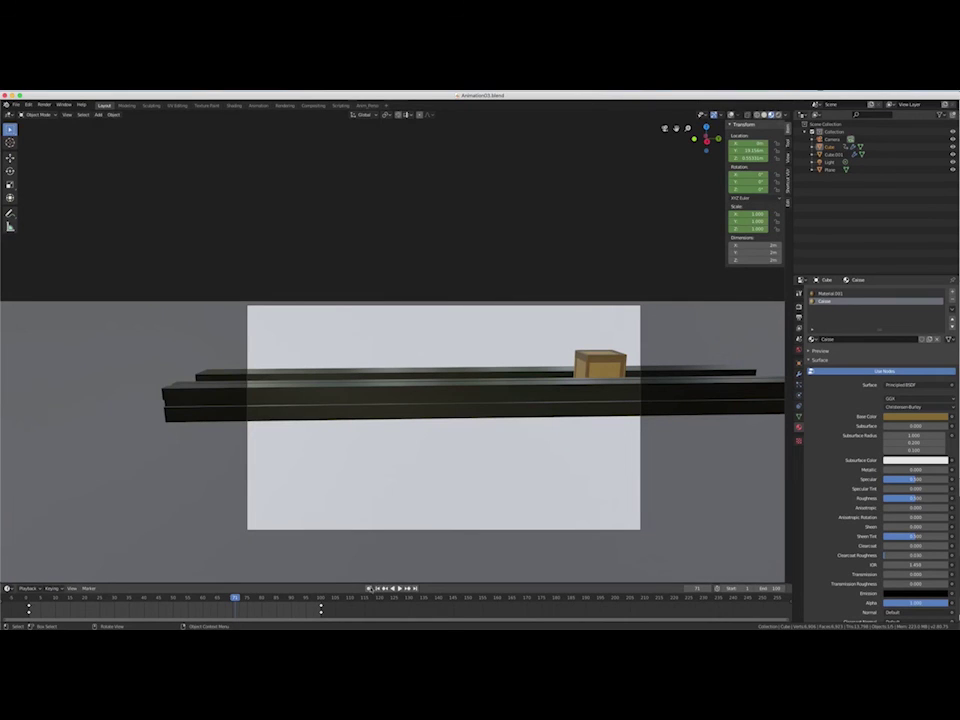
pyautogui.hotkey('shift', 'Left')
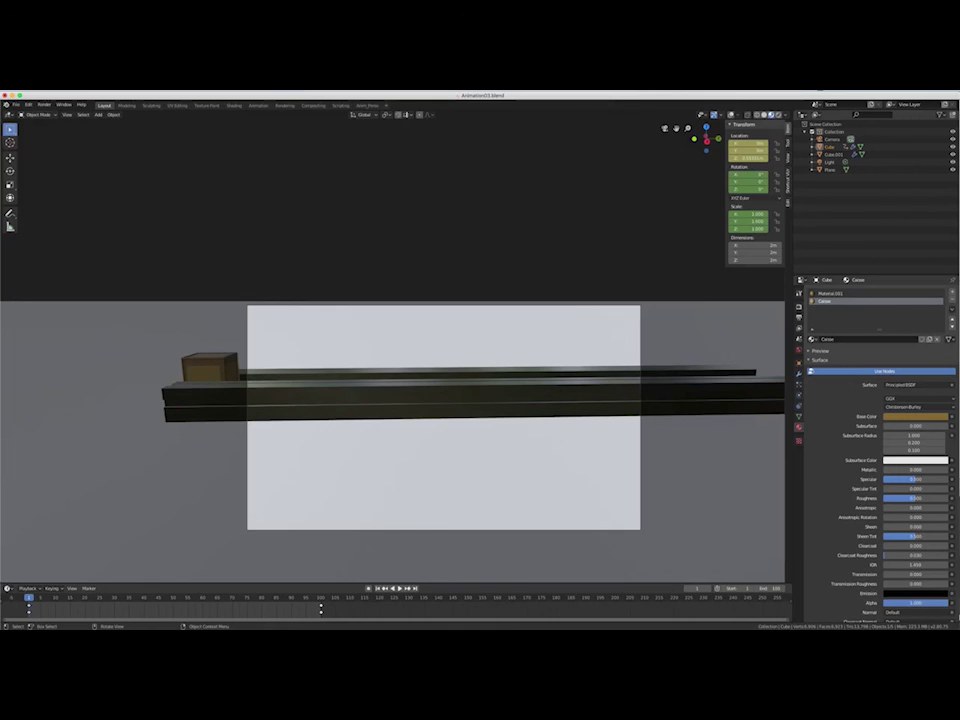
# Step: Leave the camera view, show the viewport overlays, and set the camera's Passepartout opacity to 1.000
pyautogui.scroll(-3, 491, 386)
pyautogui.press('KP_0')
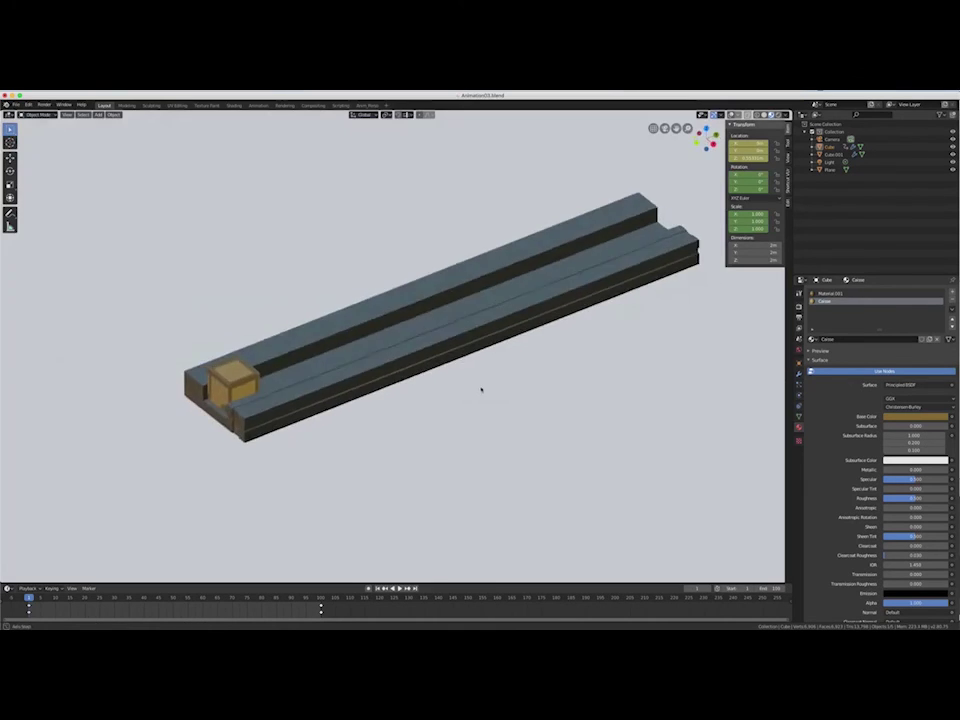
pyautogui.scroll(-5, 484, 388)
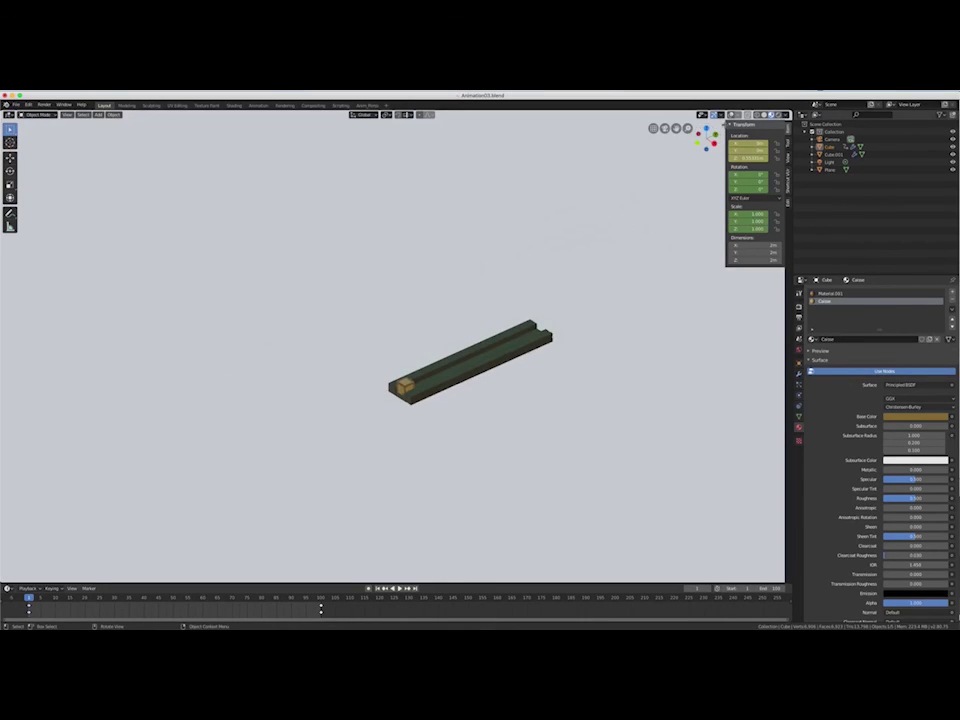
pyautogui.hotkey('shift', 'alt', 'z')
pyautogui.click(560, 409)
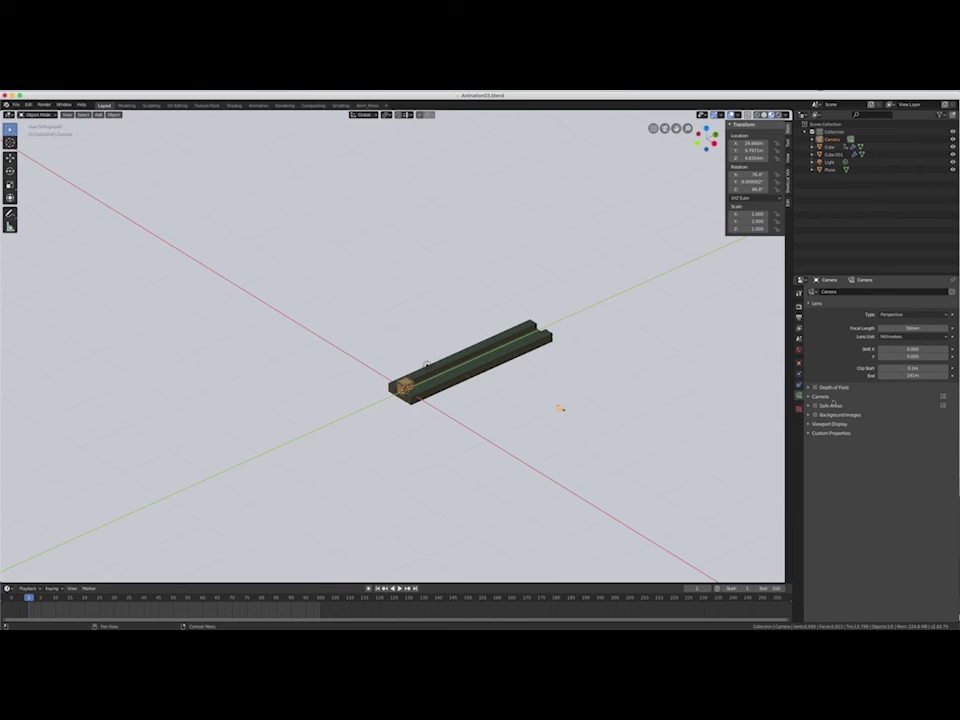
pyautogui.click(808, 424)
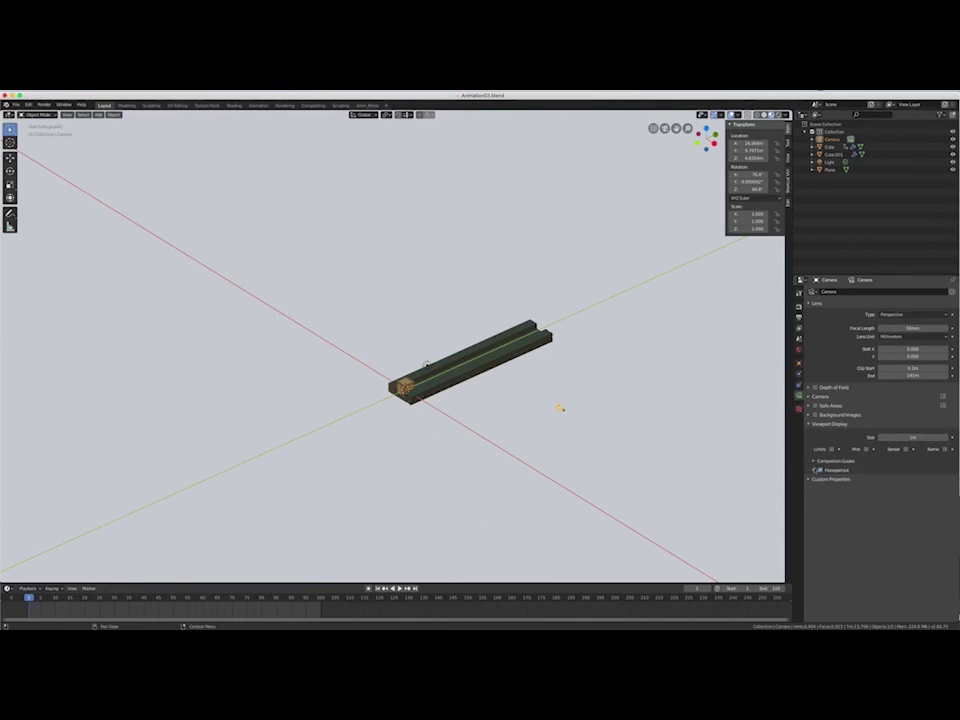
pyautogui.click(819, 470)
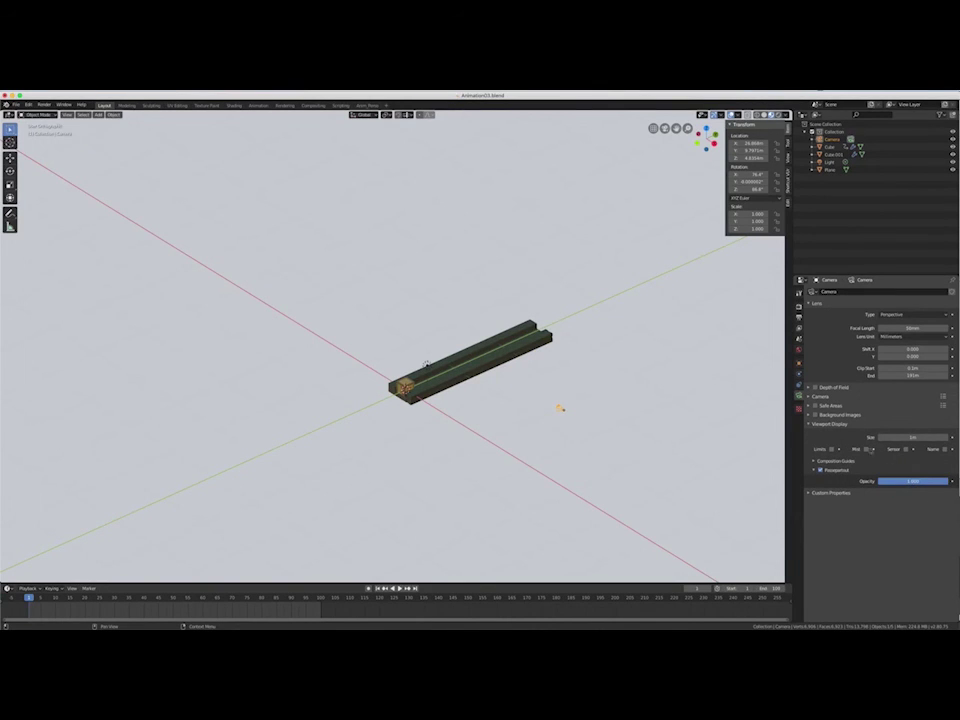
# Step: Play the crate animation through the camera view, with the camera frame enlarged and centered
pyautogui.press('KP_0')
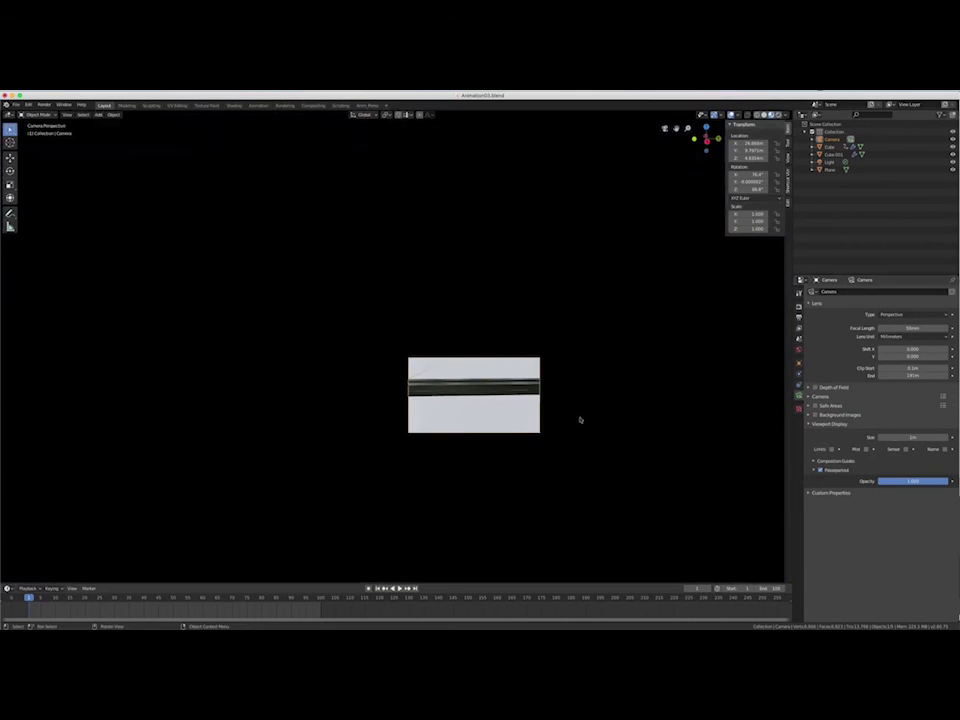
pyautogui.scroll(4, 471, 381)
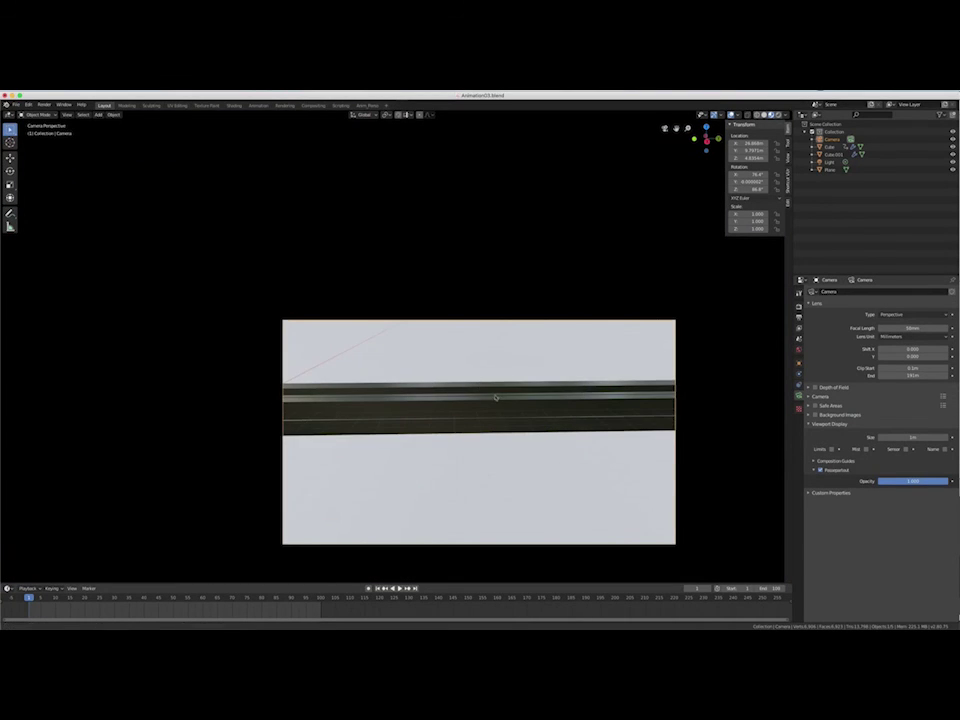
pyautogui.keyDown('shift'); pyautogui.moveTo(497, 398); pyautogui.dragTo(445, 308, button='middle'); pyautogui.keyUp('shift')
pyautogui.scroll(2, 446, 351)
pyautogui.scroll(-1, 446, 351)
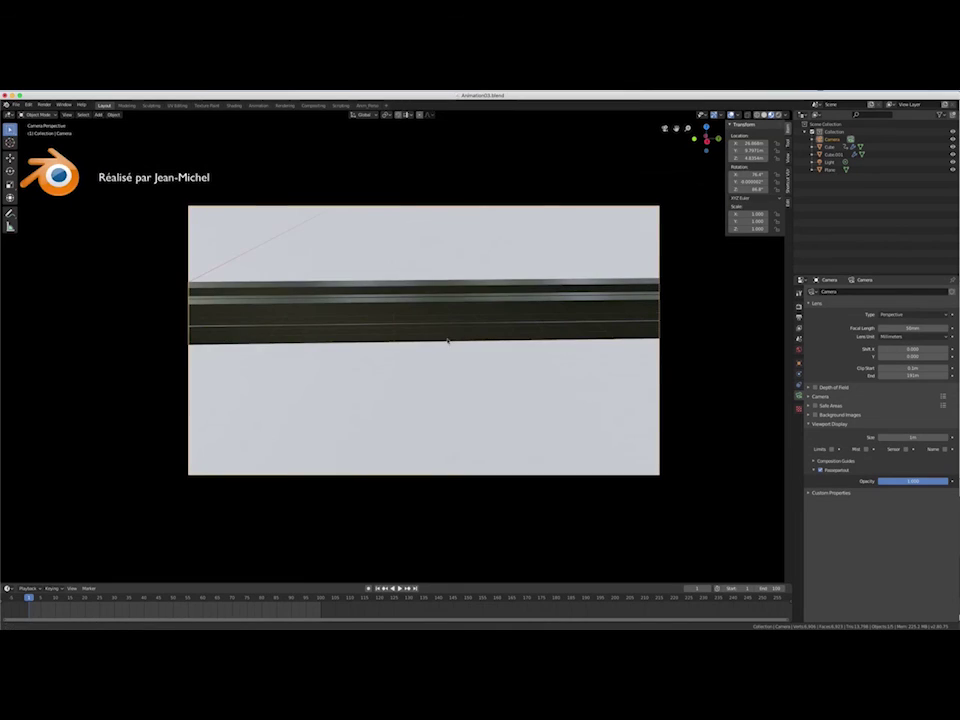
pyautogui.click(399, 588)
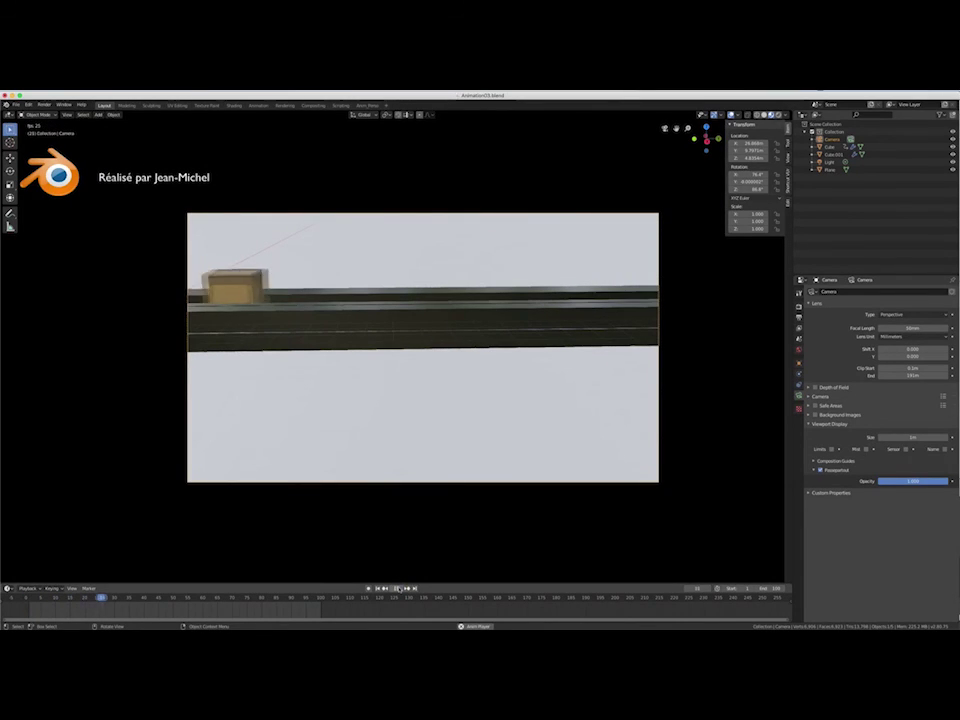